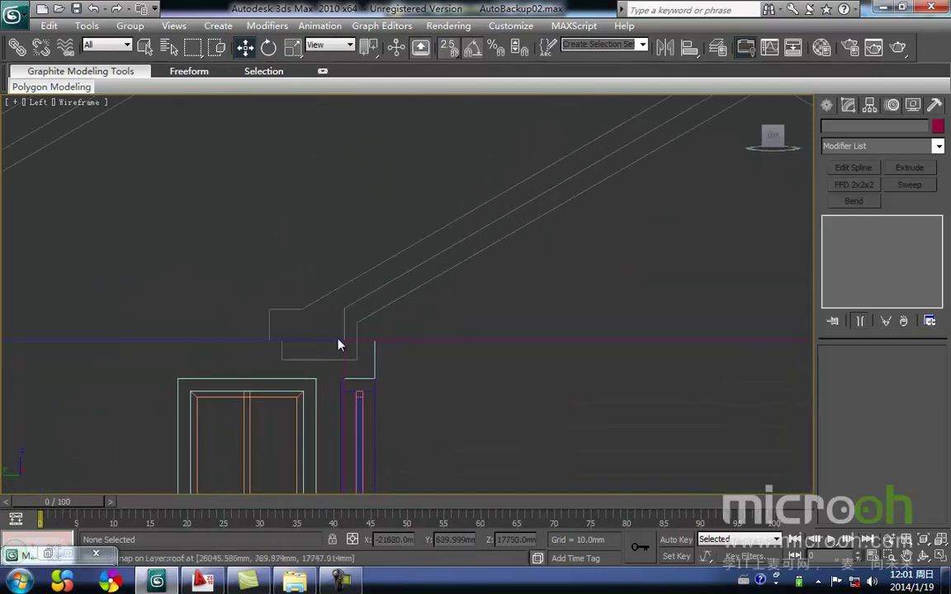
# Begin a line spline for the smaller gable wall, placing its first two points at the inside corner of the left eave.
pyautogui.moveTo(470, 322); pyautogui.dragTo(412, 348, button='middle')
pyautogui.moveTo(509, 318); pyautogui.dragTo(454, 359, button='middle')
pyautogui.moveTo(292, 402); pyautogui.dragTo(299, 394, button='middle')
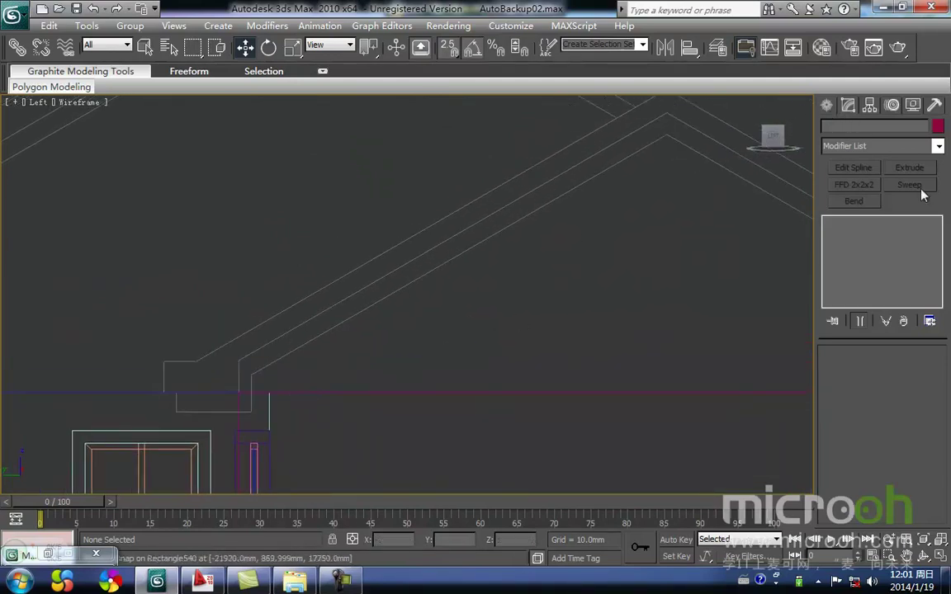
pyautogui.click(826, 105)
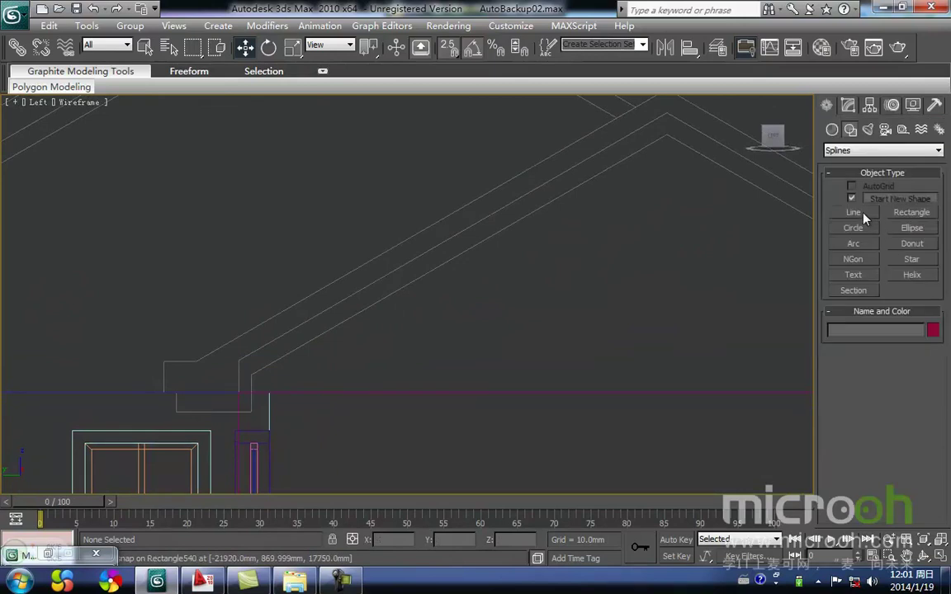
pyautogui.click(854, 213)
pyautogui.scroll(2, 358, 363)
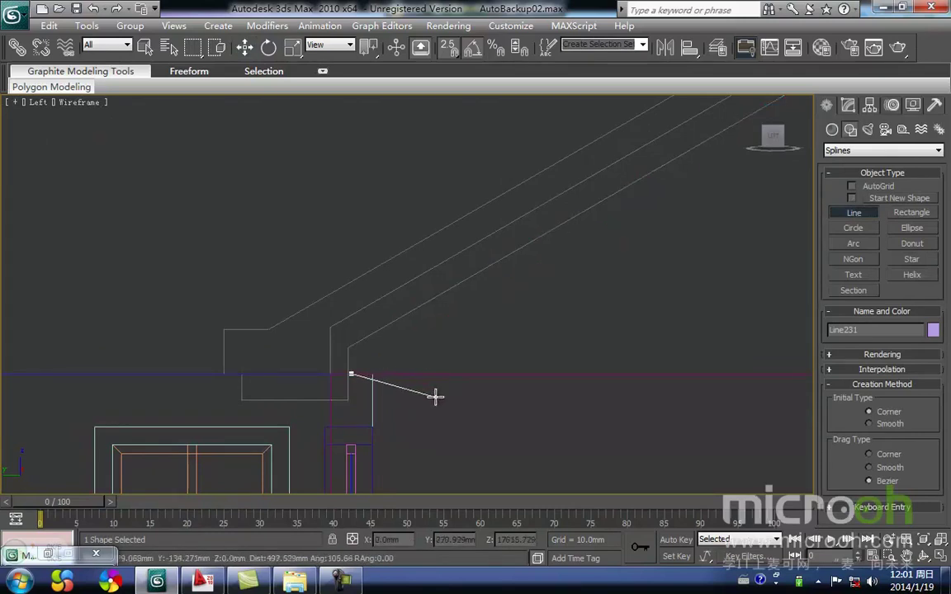
pyautogui.rightClick(329, 380)
pyautogui.click(339, 339)
pyautogui.scroll(2, 413, 294)
pyautogui.scroll(-3, 412, 295)
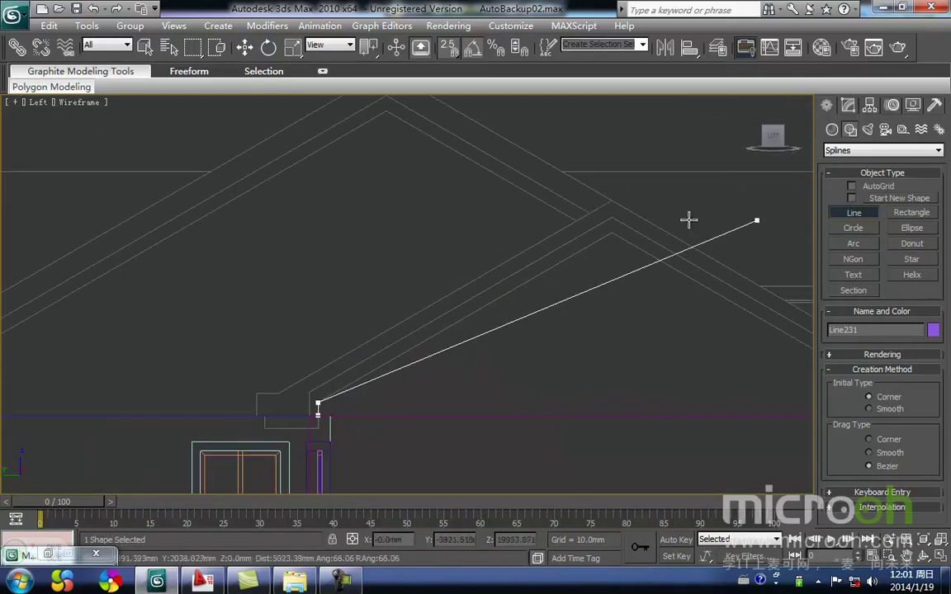
# Continue the small gable outline along the roof underside, over the ridge and down to the base of the right eave.
pyautogui.click(608, 234)
pyautogui.press('i')
pyautogui.click(488, 353)
pyautogui.press('i')
pyautogui.scroll(3, 408, 305)
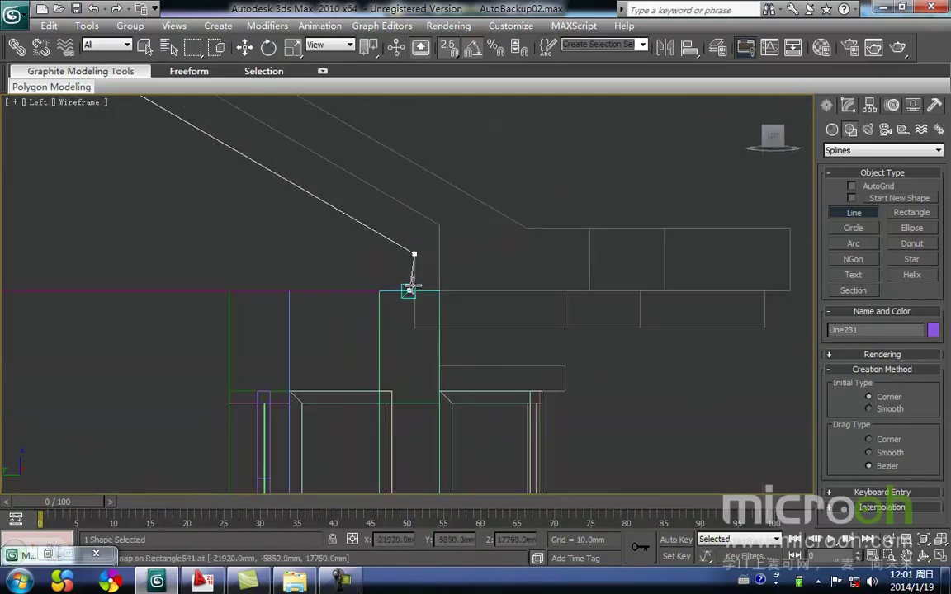
pyautogui.click(414, 290)
pyautogui.press('i')
# Close the small gable outline at its starting point by the left eave and finish line creation.
pyautogui.scroll(-3, 406, 295)
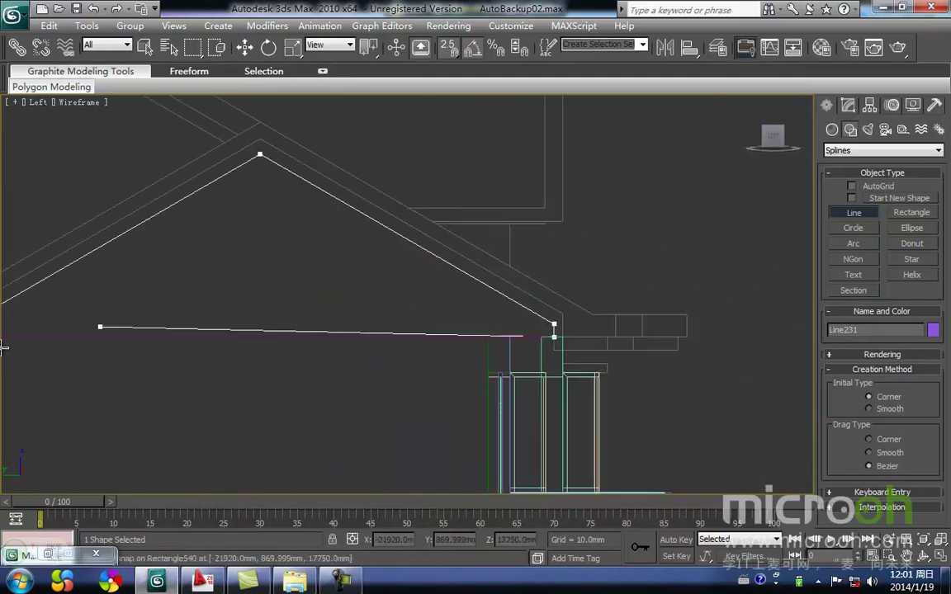
pyautogui.press('i')
pyautogui.click(364, 281)
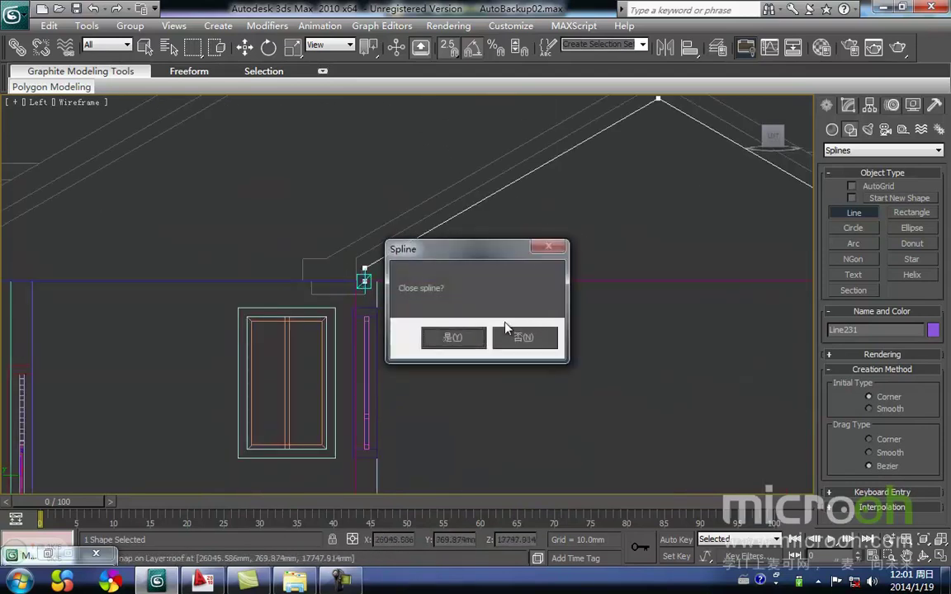
pyautogui.click(424, 305)
pyautogui.press('w')
pyautogui.moveTo(541, 199); pyautogui.dragTo(525, 367, button='middle')
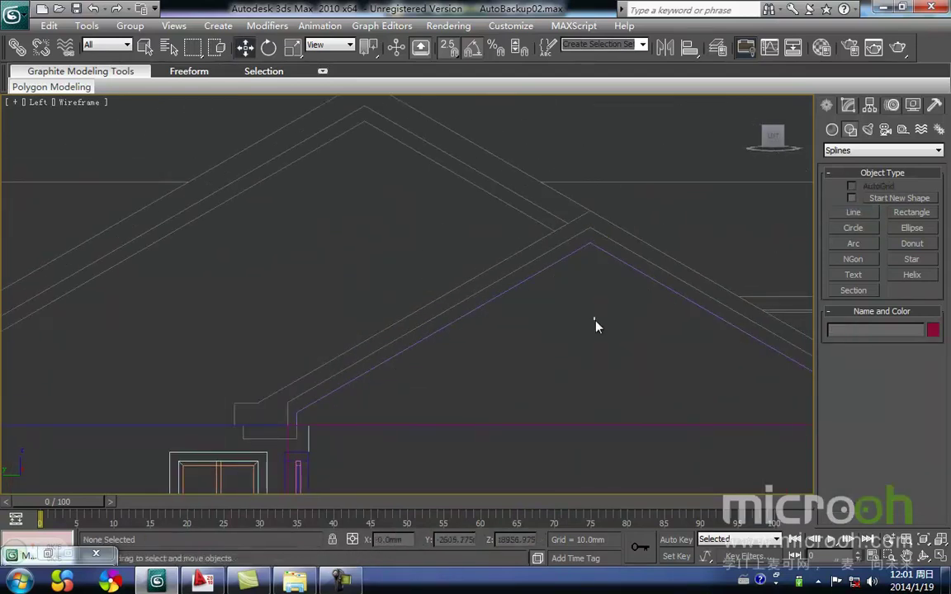
# Extrude the small gable outline by 240 mm.
pyautogui.click(849, 109)
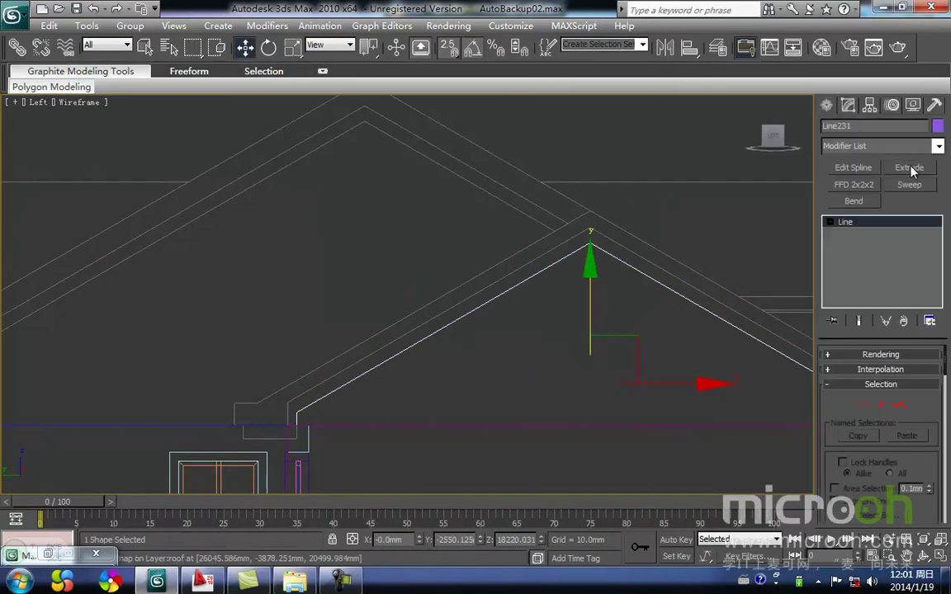
pyautogui.click(908, 167)
pyautogui.moveTo(502, 328); pyautogui.dragTo(509, 297, button='middle')
pyautogui.scroll(-2, 509, 297)
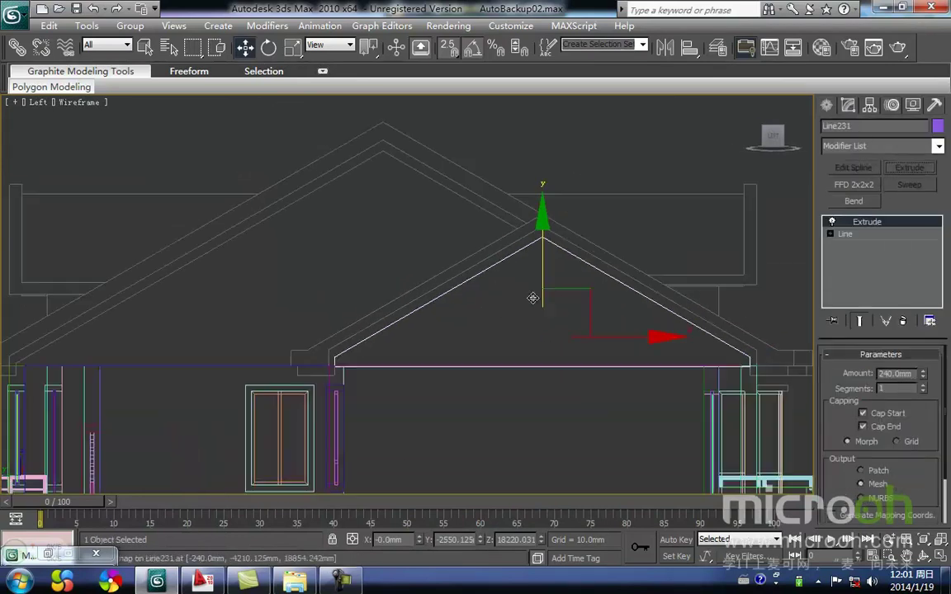
pyautogui.moveTo(653, 287); pyautogui.dragTo(507, 288, button='middle')
pyautogui.scroll(2, 508, 288)
pyautogui.scroll(4, 506, 288)
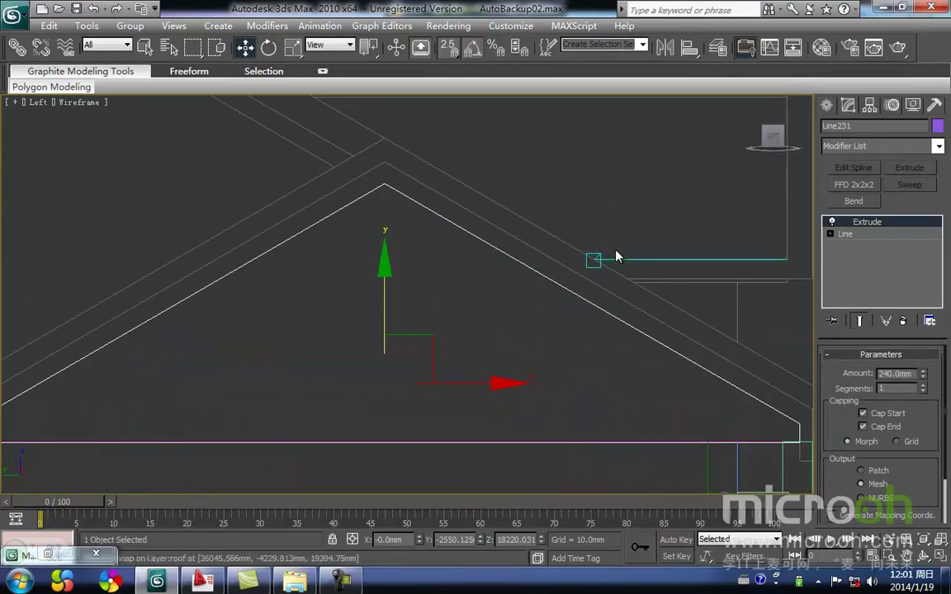
pyautogui.scroll(-5, 583, 244)
pyautogui.scroll(2, 520, 303)
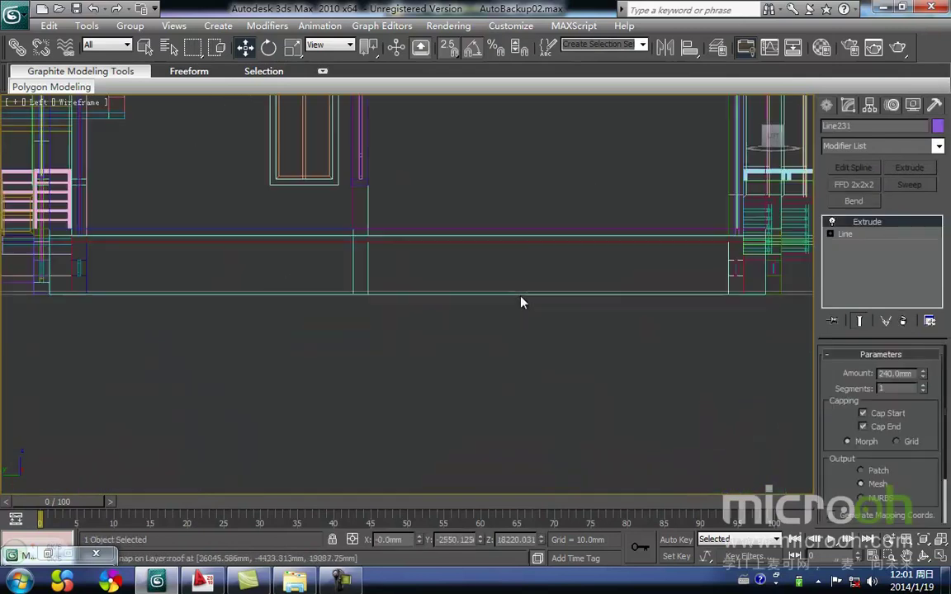
# Move the extruded small gable wall along X in the Back view towards the building's end wall.
pyautogui.scroll(-3, 532, 289)
pyautogui.press('k')
pyautogui.press('z')
pyautogui.scroll(-2, 452, 299)
pyautogui.moveTo(452, 299); pyautogui.dragTo(259, 327, button='middle')
pyautogui.scroll(-3, 378, 302)
pyautogui.press('space')
pyautogui.moveTo(223, 355); pyautogui.dragTo(804, 339)
pyautogui.moveTo(796, 329); pyautogui.dragTo(393, 335, button='middle')
pyautogui.moveTo(386, 255); pyautogui.dragTo(833, 270)
# Snap the small gable wall into line with the end wall beneath the roof overhang, at X -21680 mm.
pyautogui.moveTo(585, 274); pyautogui.dragTo(233, 330, button='middle')
pyautogui.moveTo(502, 317); pyautogui.dragTo(636, 397)
pyautogui.moveTo(636, 397); pyautogui.dragTo(434, 339, button='middle')
pyautogui.moveTo(426, 350); pyautogui.dragTo(486, 340)
pyautogui.moveTo(487, 340); pyautogui.dragTo(518, 314, button='middle')
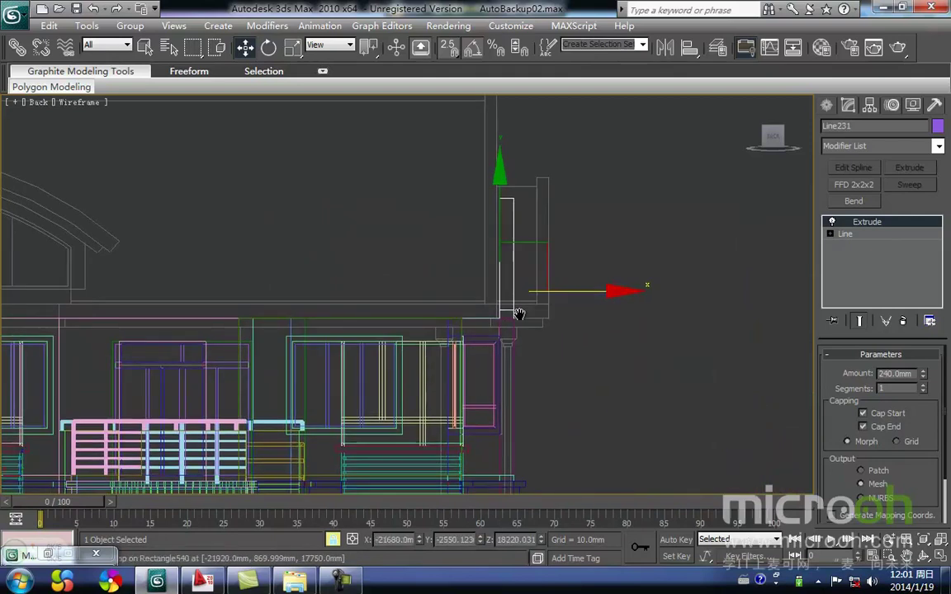
# Assign the 浅棕色外墙面砖 material to the small gable wall in the shaded Left view.
pyautogui.press('l')
pyautogui.press('z')
pyautogui.press('F3')
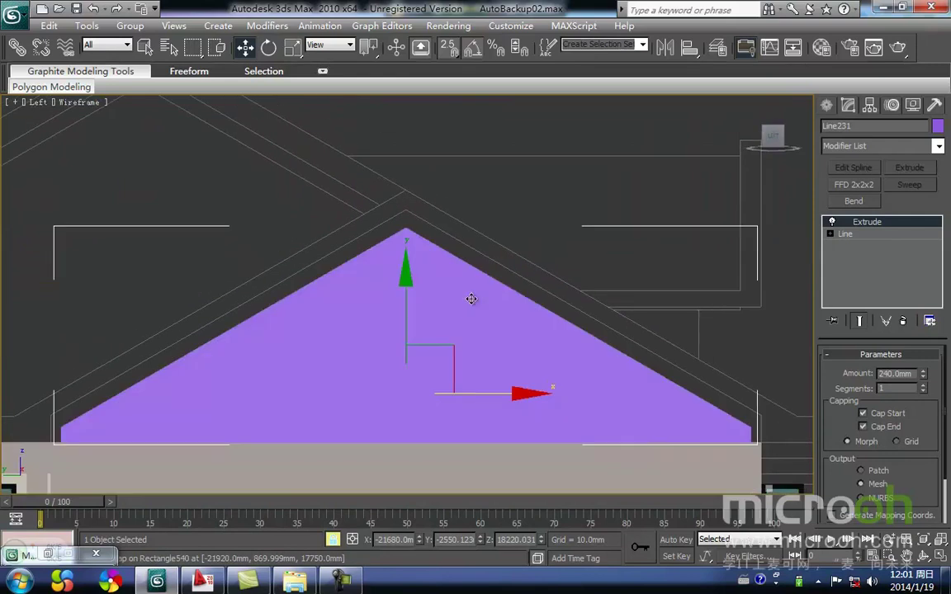
pyautogui.moveTo(409, 329); pyautogui.dragTo(448, 300, button='middle')
pyautogui.press('m')
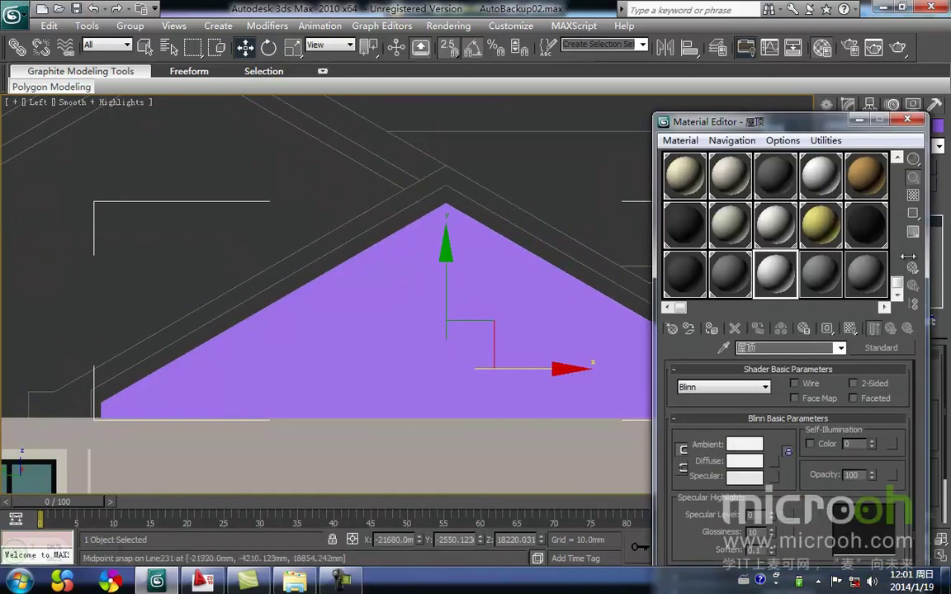
pyautogui.moveTo(900, 284); pyautogui.dragTo(898, 165)
pyautogui.click(866, 175)
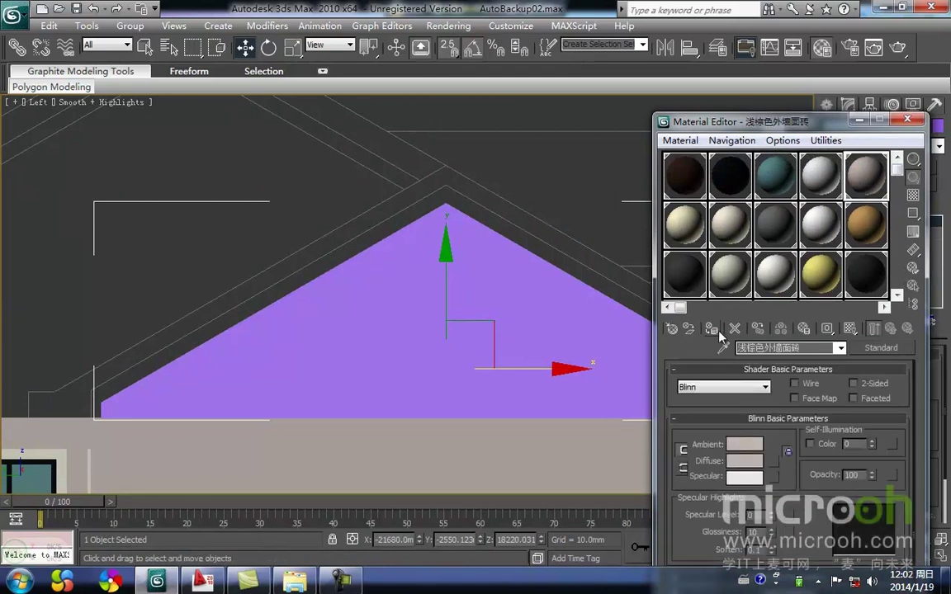
pyautogui.click(714, 330)
pyautogui.click(859, 122)
# Begin a line spline for the larger gable wall in wireframe at the inside corner of its left eave.
pyautogui.moveTo(335, 244); pyautogui.dragTo(462, 297, button='middle')
pyautogui.press('F3')
pyautogui.moveTo(272, 291); pyautogui.dragTo(487, 176, button='middle')
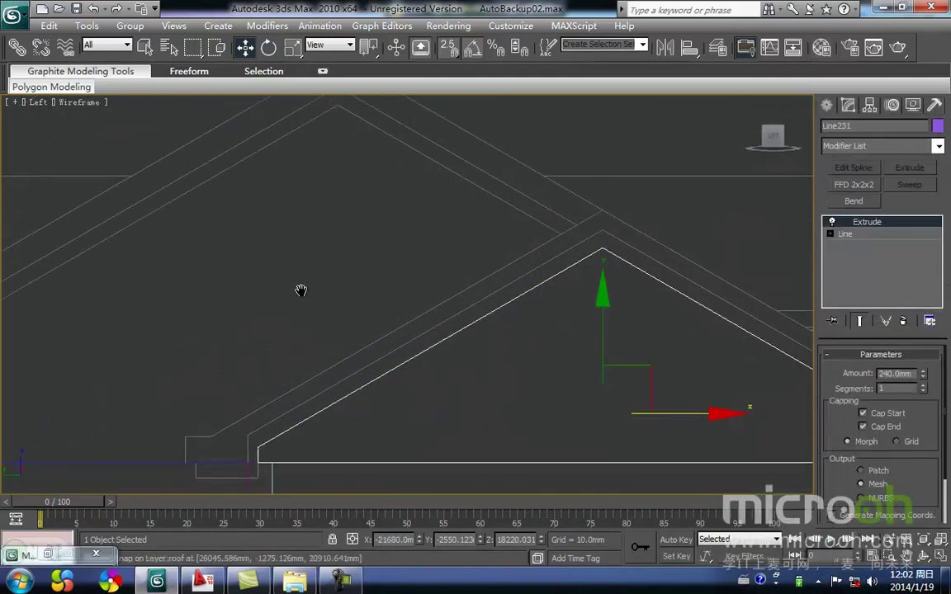
pyautogui.scroll(-2, 486, 182)
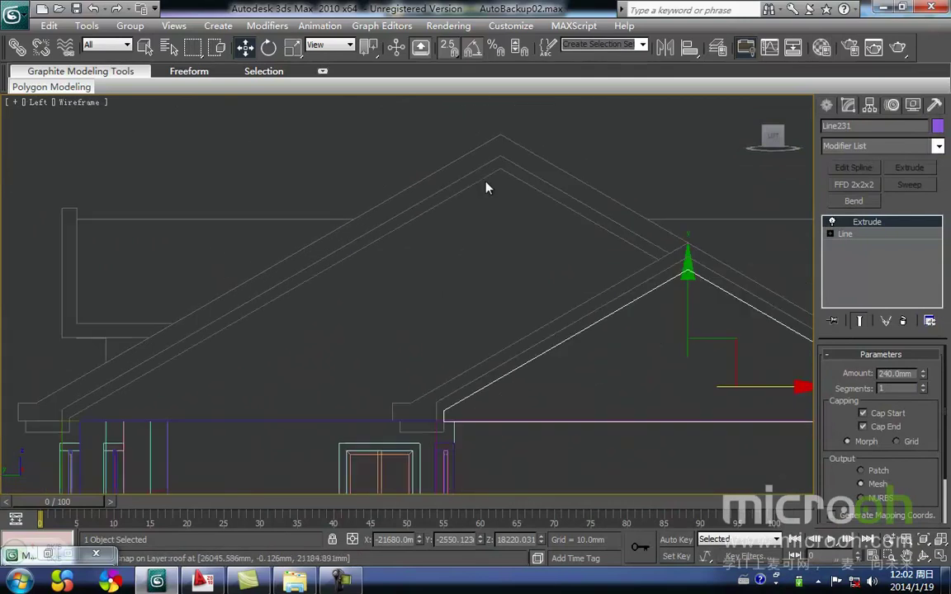
pyautogui.click(826, 105)
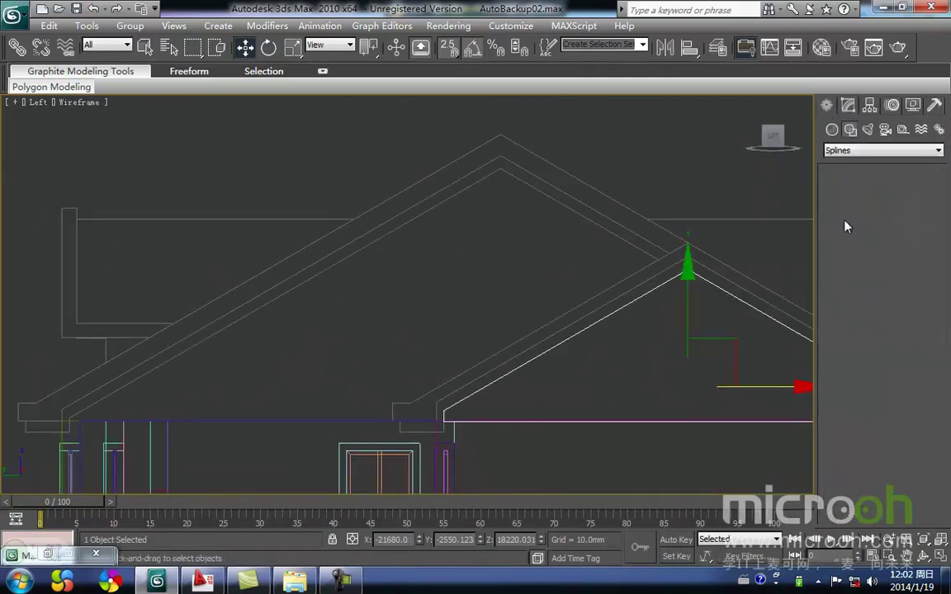
pyautogui.click(855, 212)
pyautogui.scroll(5, 457, 246)
pyautogui.moveTo(312, 318); pyautogui.dragTo(404, 329, button='middle')
pyautogui.click(338, 352)
pyautogui.press('i')
# Continue the large gable outline up to the inner ridge point and down to the peak of the small gable.
pyautogui.scroll(-3, 403, 329)
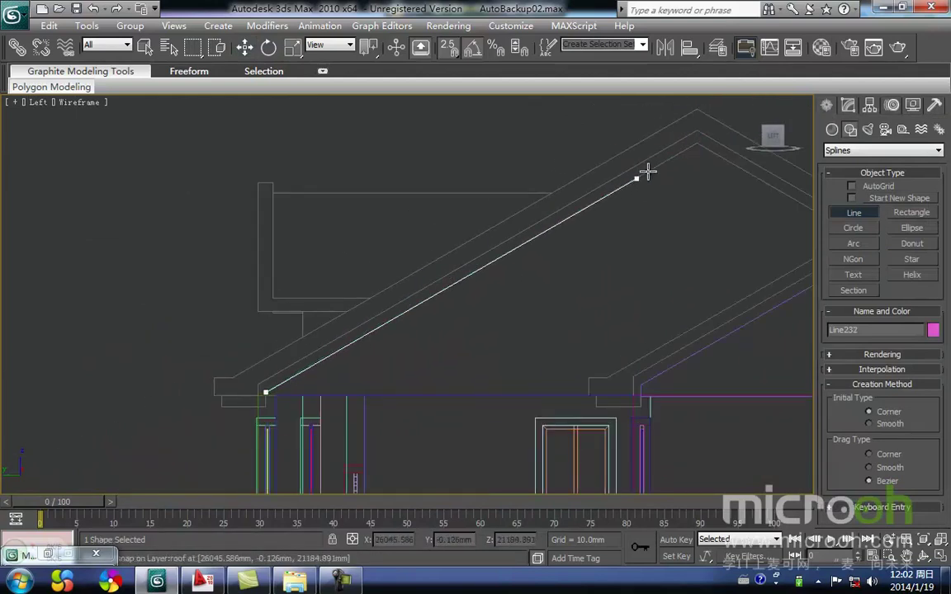
pyautogui.click(697, 146)
pyautogui.press('i')
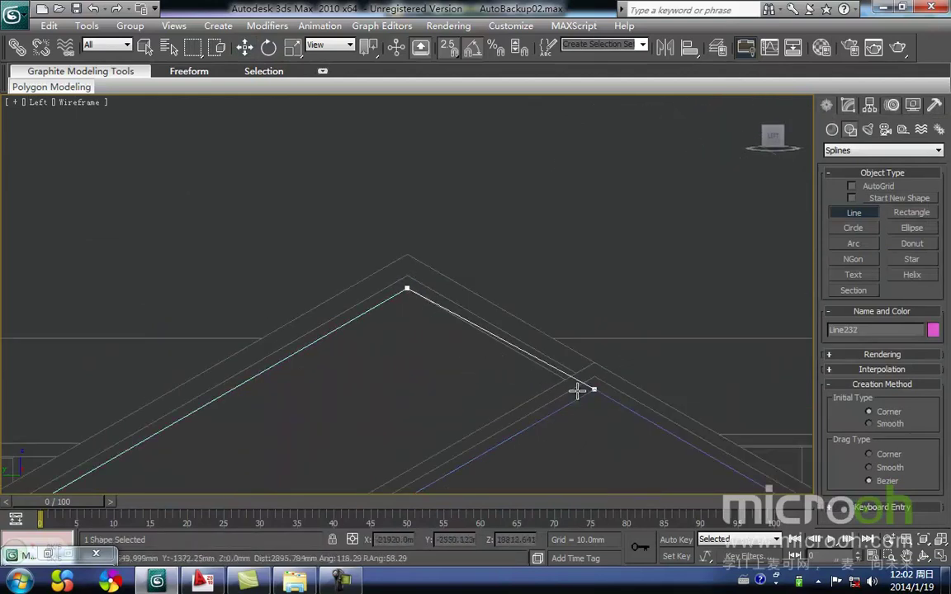
pyautogui.moveTo(563, 380); pyautogui.dragTo(409, 299, button='middle')
pyautogui.scroll(3, 410, 299)
pyautogui.click(475, 325)
pyautogui.scroll(-5, 408, 293)
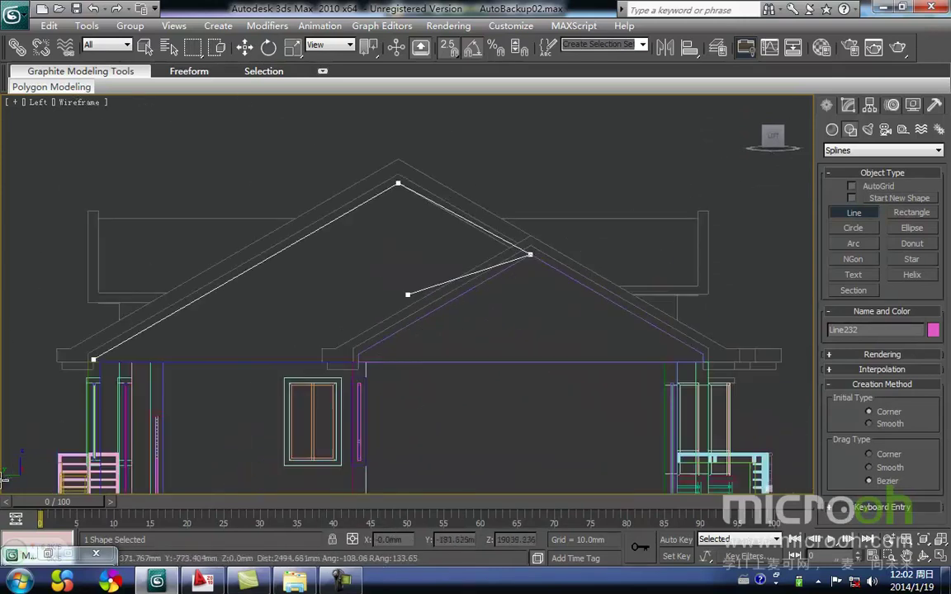
# Complete the large gable outline down to the small gable's left eave and along the wall top, then close the spline.
pyautogui.moveTo(392, 374); pyautogui.dragTo(352, 270, button='middle')
pyautogui.scroll(6, 352, 270)
pyautogui.click(309, 237)
pyautogui.click(308, 259)
pyautogui.press(']')
pyautogui.scroll(-3, 391, 294)
pyautogui.scroll(3, 282, 299)
pyautogui.scroll(3, 395, 295)
pyautogui.click(138, 365)
pyautogui.click(145, 346)
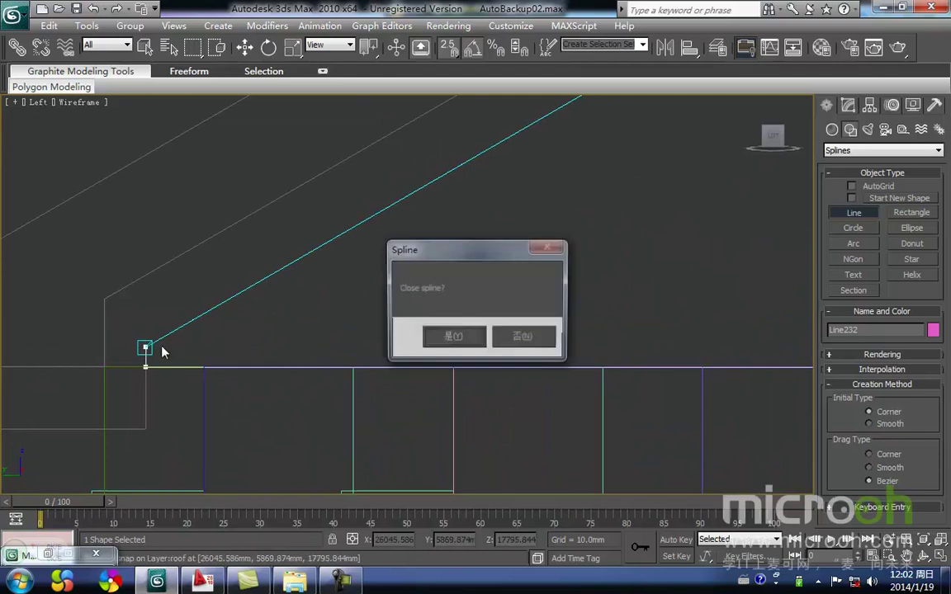
pyautogui.click(453, 341)
pyautogui.rightClick(535, 247)
# Extrude the large gable outline by 240 mm, discarding the Edit Spline modifier added by mistake.
pyautogui.scroll(-2, 528, 246)
pyautogui.moveTo(521, 244); pyautogui.dragTo(457, 354, button='middle')
pyautogui.scroll(-2, 459, 359)
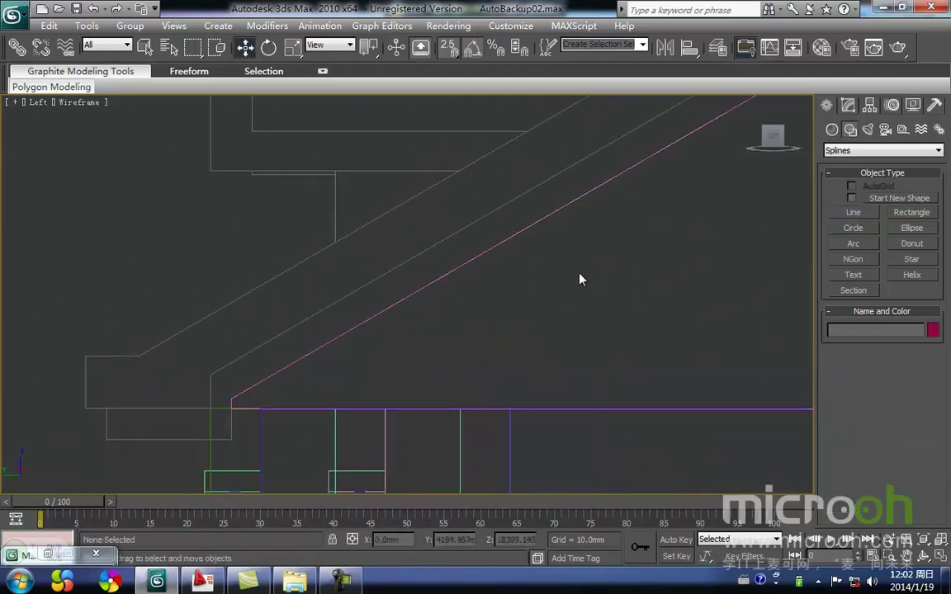
pyautogui.click(847, 106)
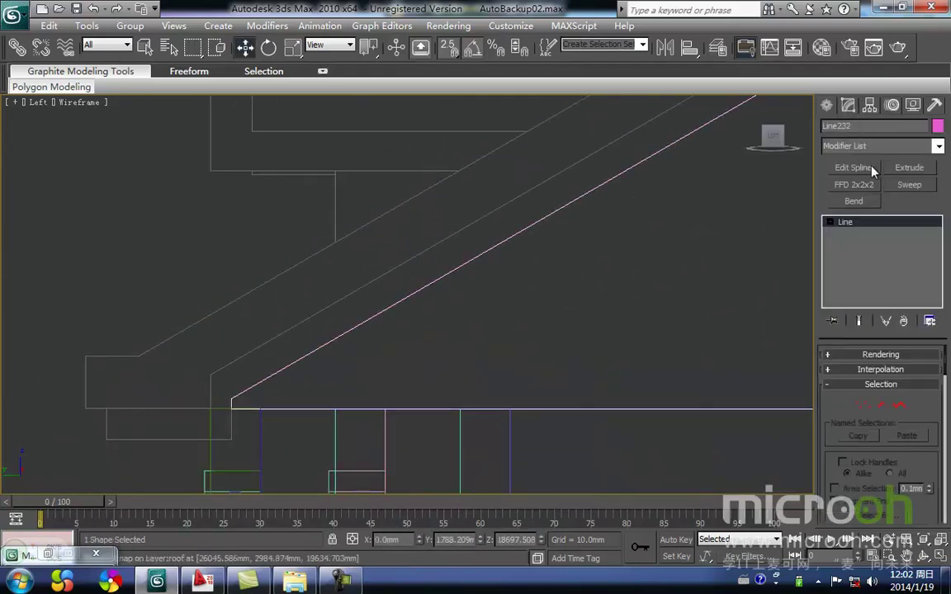
pyautogui.click(873, 168)
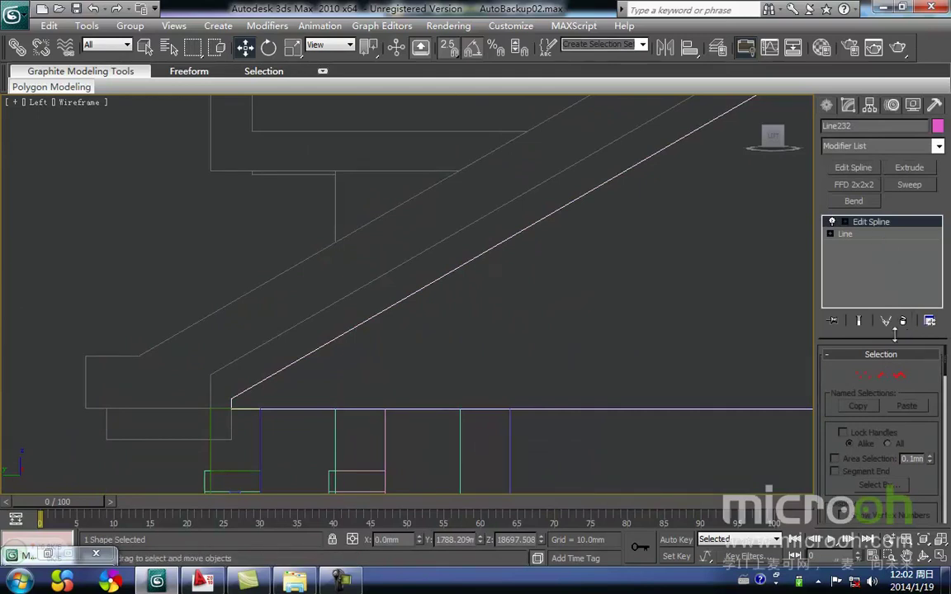
pyautogui.click(905, 322)
pyautogui.click(908, 167)
pyautogui.moveTo(562, 332); pyautogui.dragTo(354, 433, button='middle')
pyautogui.scroll(-3, 354, 432)
pyautogui.moveTo(545, 304); pyautogui.dragTo(436, 198)
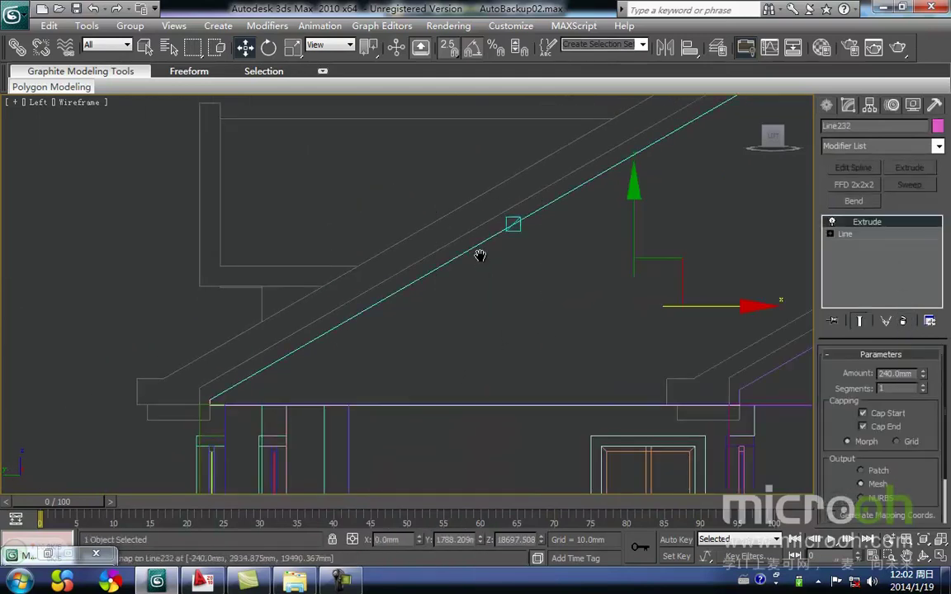
# Move the large gable wall along X in the Back view to the end of the main roof.
pyautogui.moveTo(483, 273); pyautogui.dragTo(482, 239, button='middle')
pyautogui.press('k')
pyautogui.press('z')
pyautogui.scroll(-3, 293, 224)
pyautogui.moveTo(563, 195); pyautogui.dragTo(255, 265, button='middle')
pyautogui.press('space')
pyautogui.moveTo(204, 361); pyautogui.dragTo(703, 337)
pyautogui.moveTo(576, 314); pyautogui.dragTo(300, 336, button='middle')
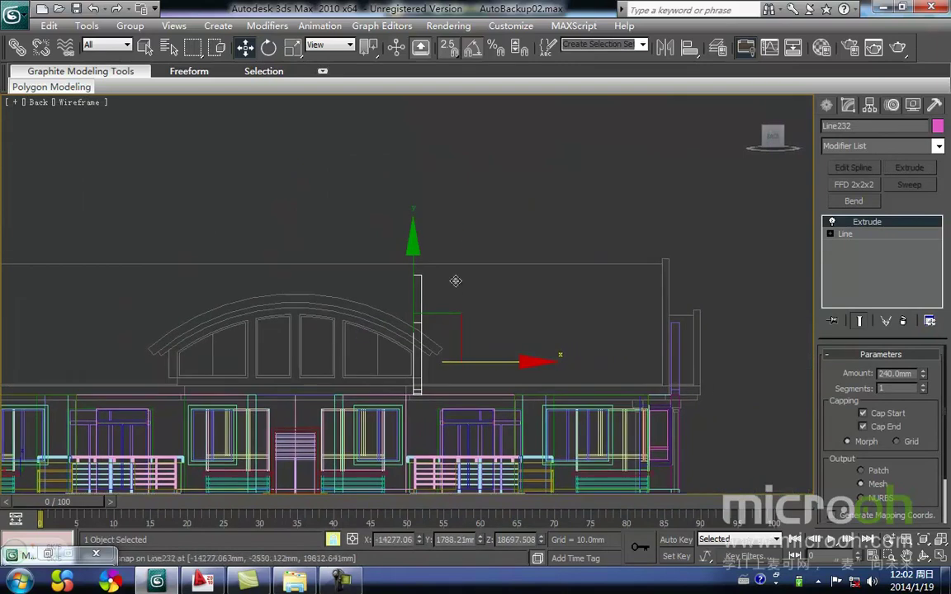
pyautogui.moveTo(422, 273); pyautogui.dragTo(662, 271)
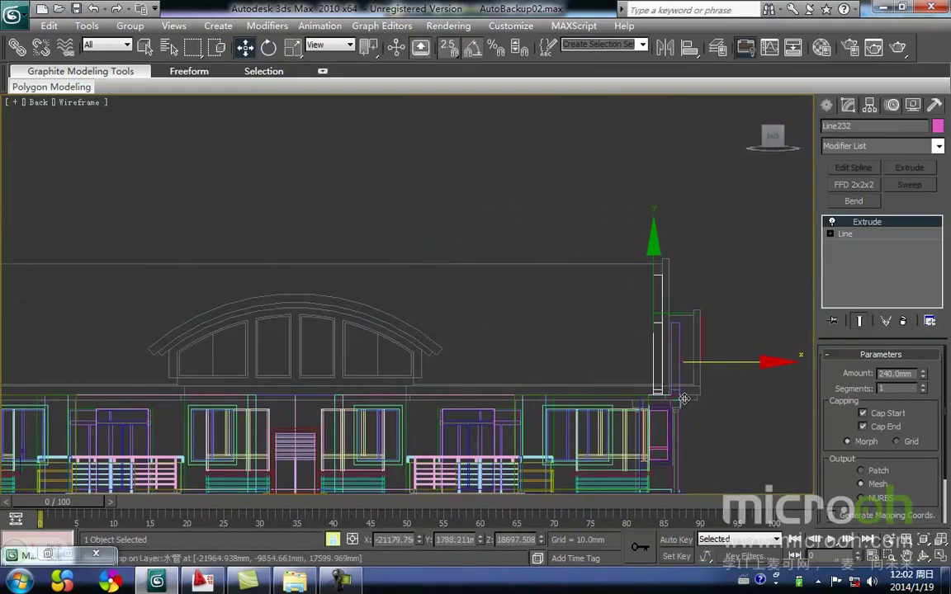
# Snap the large gable wall into line with the set-back end wall below, at X -20780 mm.
pyautogui.moveTo(710, 406); pyautogui.dragTo(535, 363, button='middle')
pyautogui.scroll(3, 536, 363)
pyautogui.moveTo(569, 401); pyautogui.dragTo(544, 320, button='middle')
pyautogui.moveTo(537, 324); pyautogui.dragTo(511, 322)
# Assign the 浅棕色外墙面砖 material to the large gable wall in a shaded orthographic view, then deselect it.
pyautogui.scroll(-2, 571, 369)
pyautogui.press('F3')
pyautogui.moveTo(567, 406)
pyautogui.mouseDown(button='middle')
pyautogui.moveTo(571, 370)
pyautogui.moveTo(539, 399)
pyautogui.moveTo(505, 399)
pyautogui.moveTo(419, 267)
pyautogui.mouseUp(button='middle')
pyautogui.scroll(-3, 571, 369)
pyautogui.scroll(5, 502, 376)
pyautogui.scroll(2, 421, 321)
pyautogui.moveTo(420, 327); pyautogui.dragTo(423, 290, button='middle')
pyautogui.press('m')
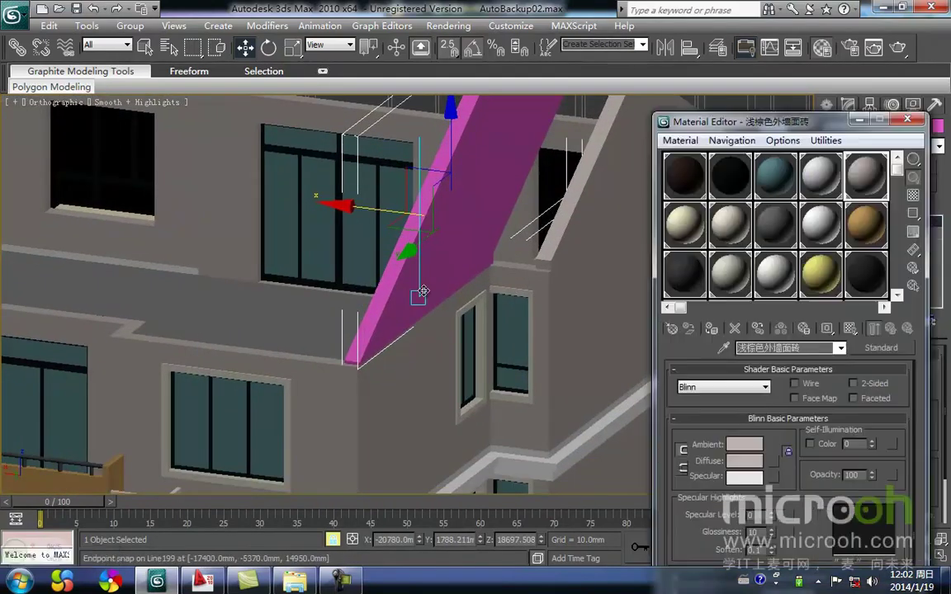
pyautogui.click(713, 328)
pyautogui.click(859, 121)
pyautogui.moveTo(802, 218); pyautogui.dragTo(627, 312, button='middle')
pyautogui.click(616, 350)
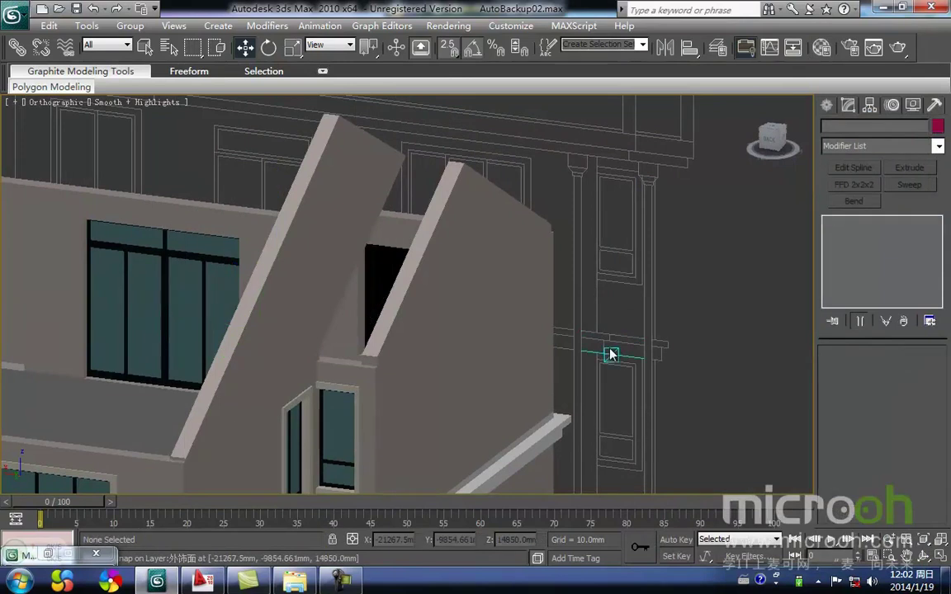
pyautogui.moveTo(616, 350); pyautogui.dragTo(605, 334, button='middle')
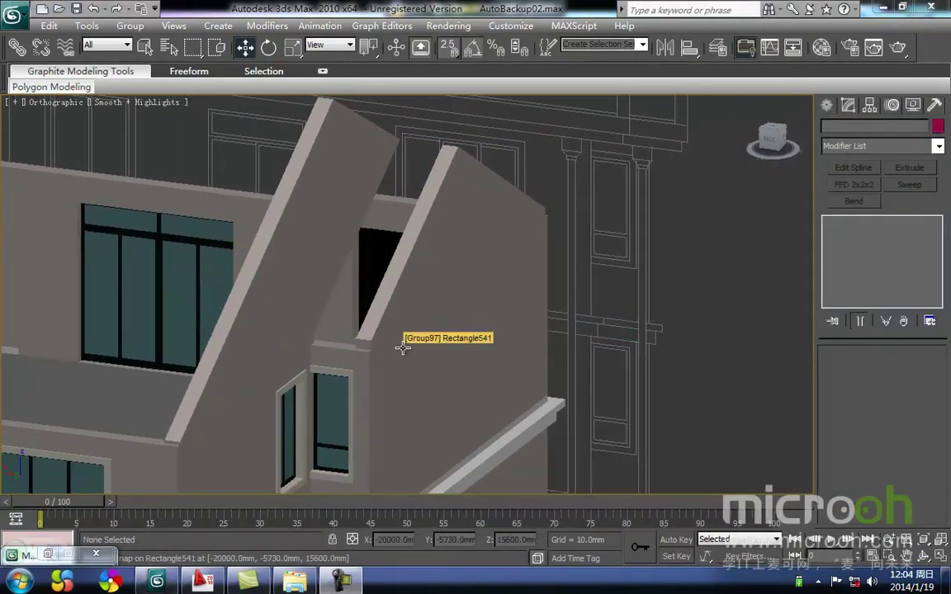
# Trace the first half of the small gable's roof slab outline in the Left wireframe view, from the eave along the wall's sloping edge to its peak.
pyautogui.moveTo(402, 346); pyautogui.dragTo(433, 394, button='middle')
pyautogui.press('l')
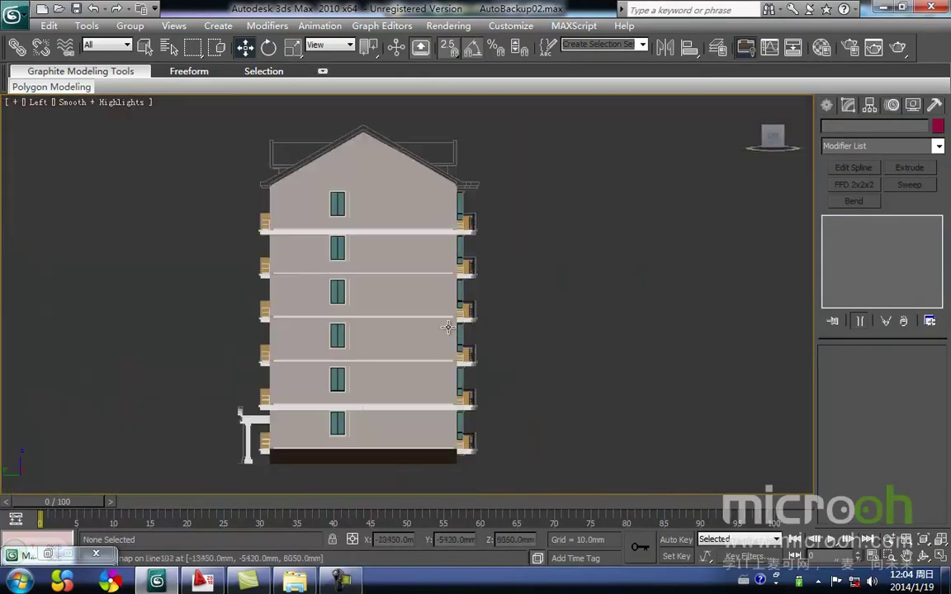
pyautogui.scroll(3, 374, 271)
pyautogui.press('F3')
pyautogui.scroll(4, 343, 260)
pyautogui.scroll(2, 341, 258)
pyautogui.moveTo(341, 257); pyautogui.dragTo(352, 346, button='middle')
pyautogui.scroll(2, 269, 294)
pyautogui.moveTo(269, 293); pyautogui.dragTo(448, 388, button='middle')
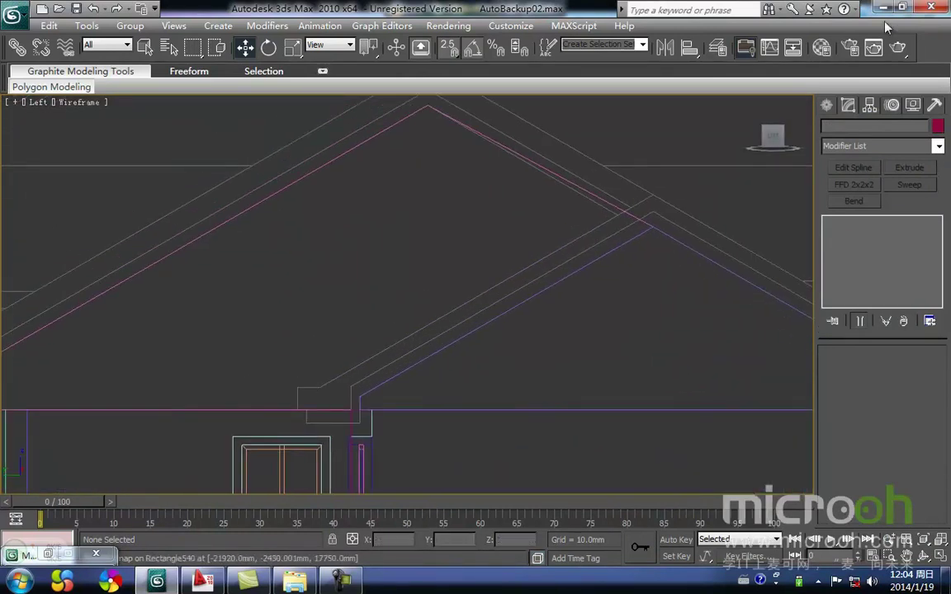
pyautogui.click(825, 106)
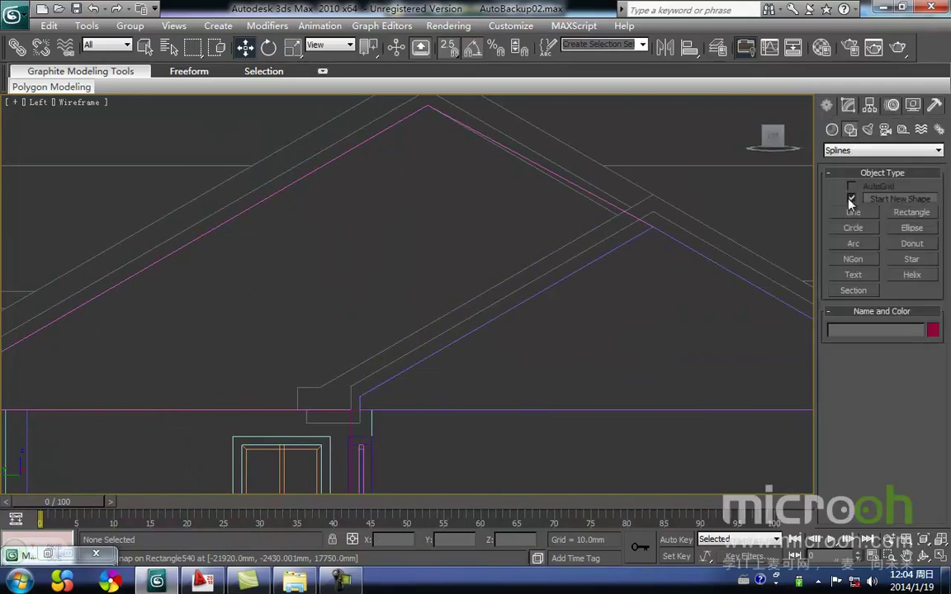
pyautogui.moveTo(364, 415); pyautogui.dragTo(371, 421, button='middle')
pyautogui.scroll(3, 385, 381)
pyautogui.moveTo(385, 381); pyautogui.dragTo(431, 334, button='middle')
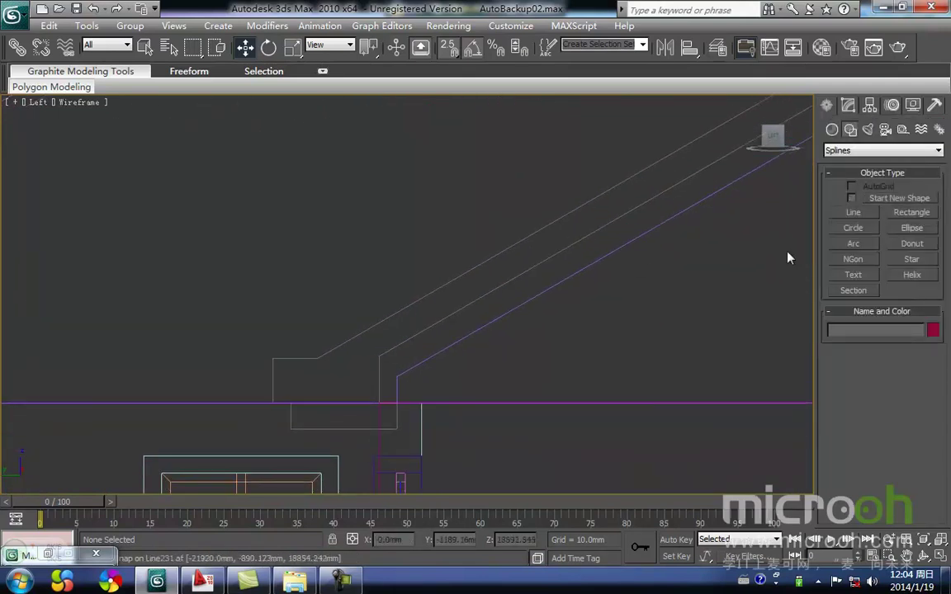
pyautogui.click(856, 213)
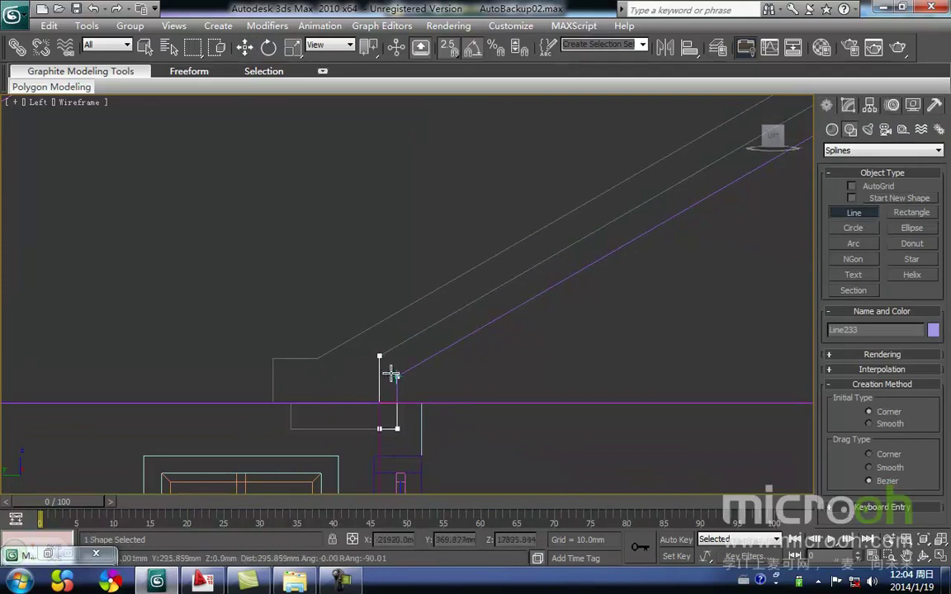
pyautogui.click(396, 377)
pyautogui.press('i')
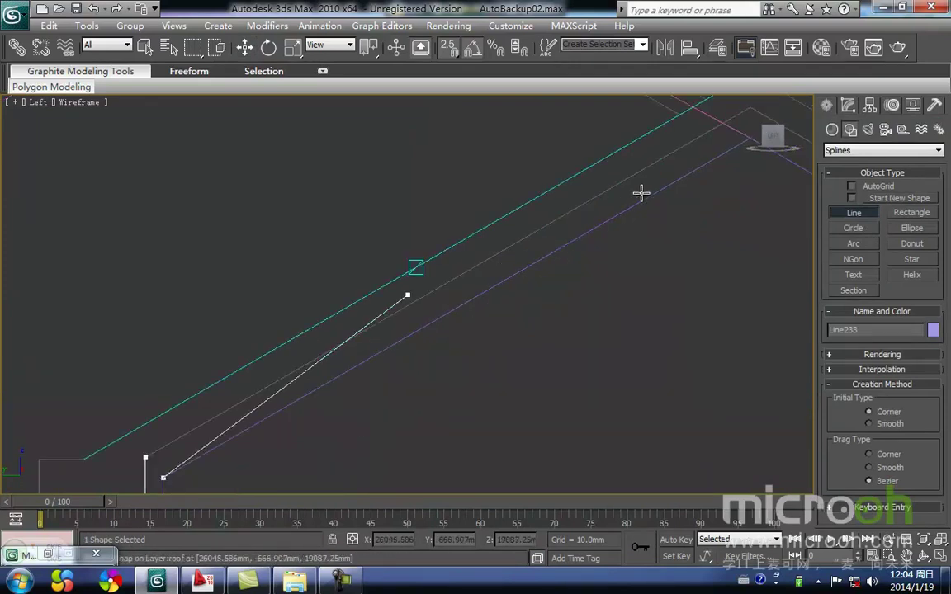
pyautogui.click(746, 139)
# Continue the small roof slab outline down to the opposite eave, return along the upper slope lines and close the spline at its start.
pyautogui.press('i')
pyautogui.scroll(-2, 726, 317)
pyautogui.press('i')
pyautogui.scroll(1, 433, 315)
pyautogui.click(435, 319)
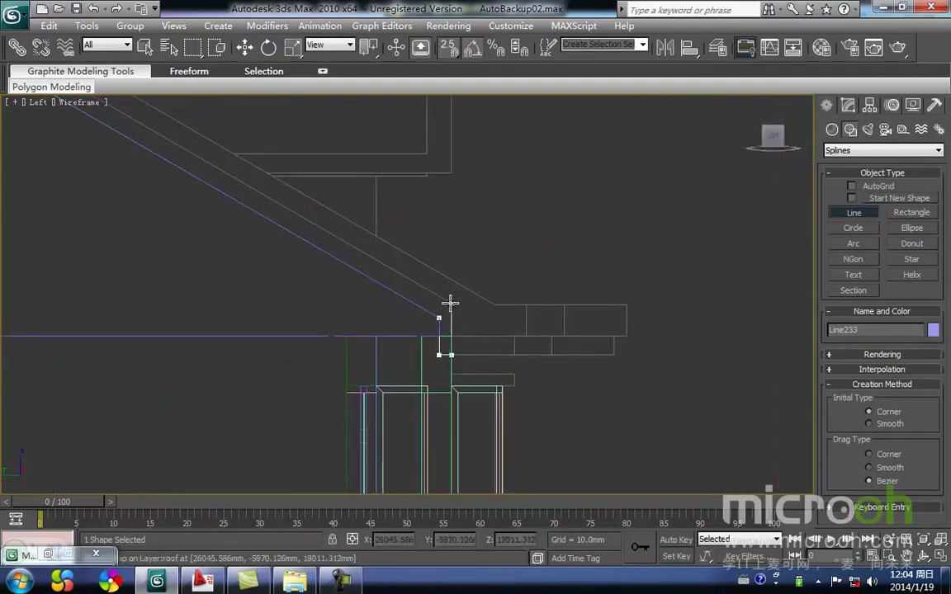
pyautogui.click(449, 303)
pyautogui.press('i')
pyautogui.click(297, 209)
pyautogui.press('i')
pyautogui.press('i')
pyautogui.click(437, 302)
pyautogui.click(464, 341)
pyautogui.rightClick(601, 292)
# Move the small roof slab outline along X in the Back view to the projecting roof's outer end, at X -22420 mm, and deselect it.
pyautogui.moveTo(601, 292); pyautogui.dragTo(184, 329, button='middle')
pyautogui.hotkey('shift', 'z')
pyautogui.scroll(-5, 515, 329)
pyautogui.press('k')
pyautogui.press('z')
pyautogui.scroll(-6, 435, 335)
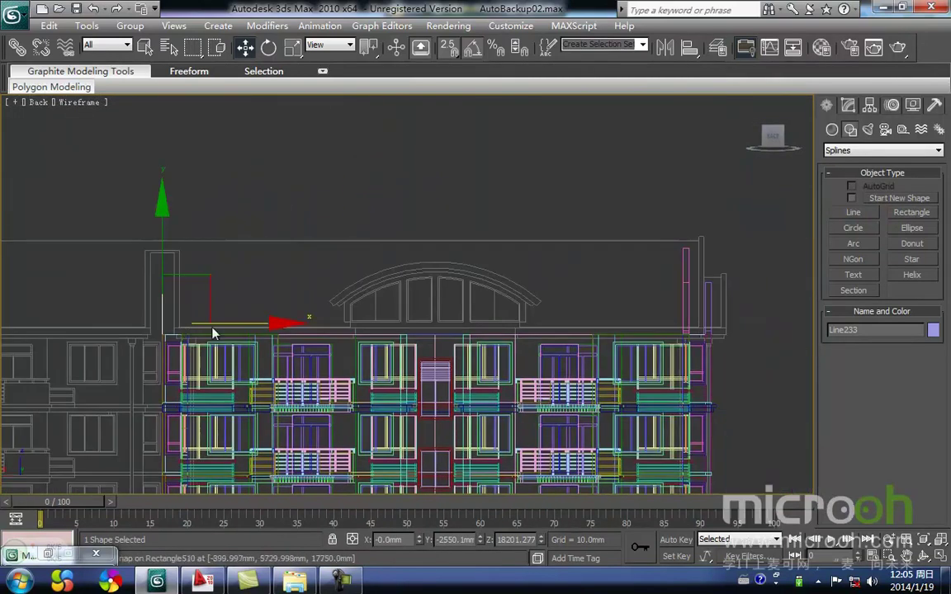
pyautogui.moveTo(184, 328); pyautogui.dragTo(773, 355)
pyautogui.moveTo(773, 355); pyautogui.dragTo(404, 327, button='middle')
pyautogui.scroll(5, 534, 322)
pyautogui.moveTo(404, 327); pyautogui.dragTo(488, 326)
pyautogui.click(505, 335)
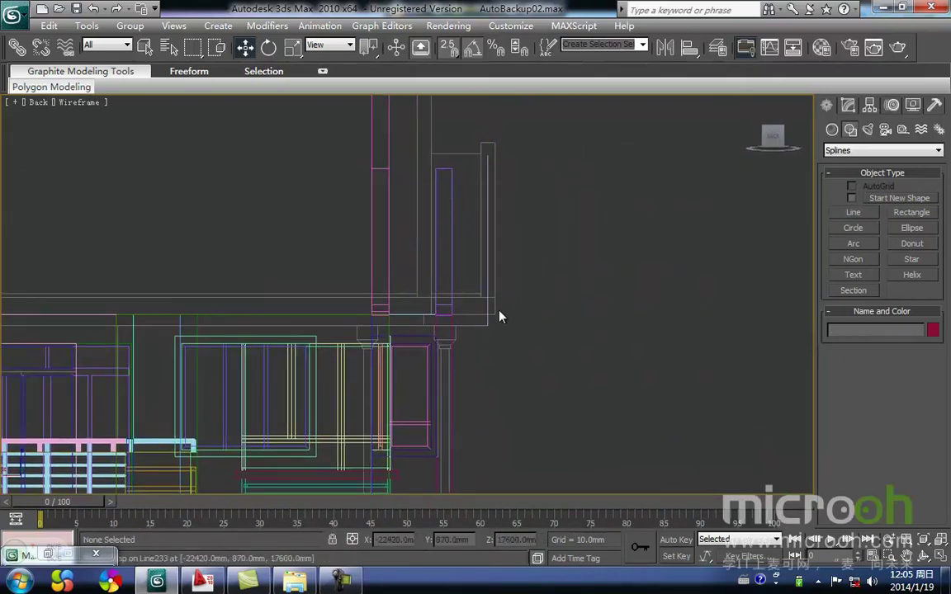
# Measure the horizontal distance between the small roof outline and the large gable wall with a temporary circle, then delete the circle.
pyautogui.moveTo(512, 219); pyautogui.dragTo(514, 336, button='middle')
pyautogui.scroll(3, 520, 331)
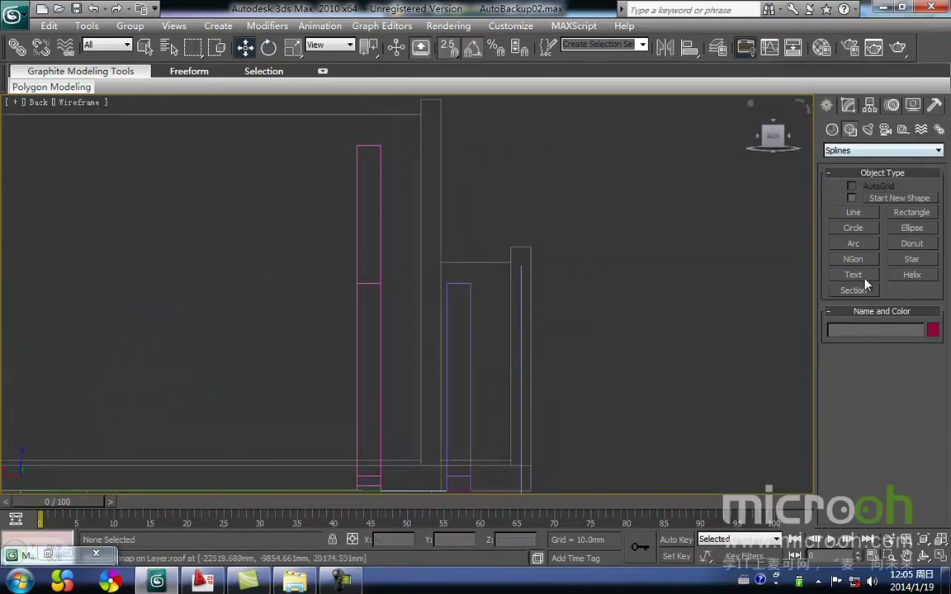
pyautogui.click(833, 131)
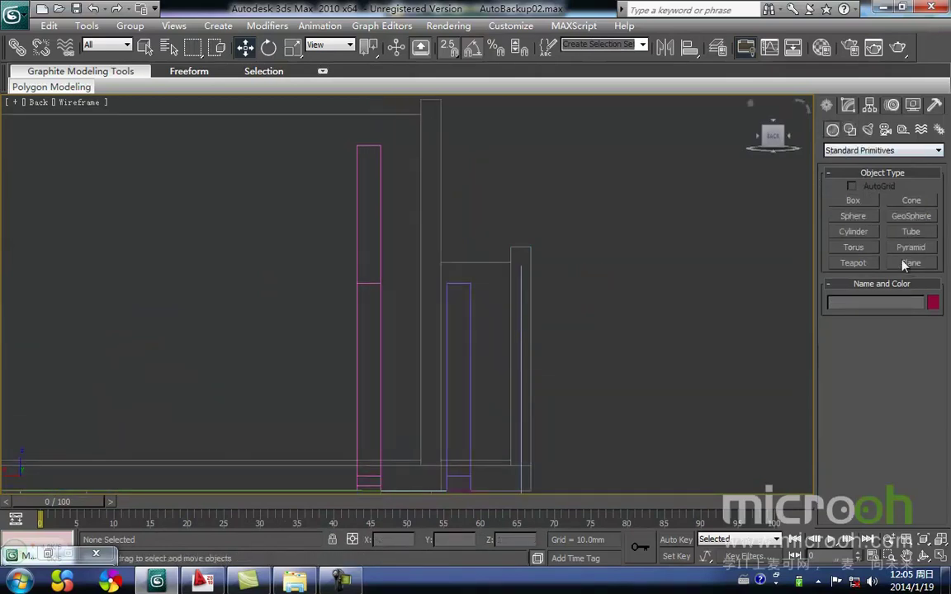
pyautogui.click(849, 130)
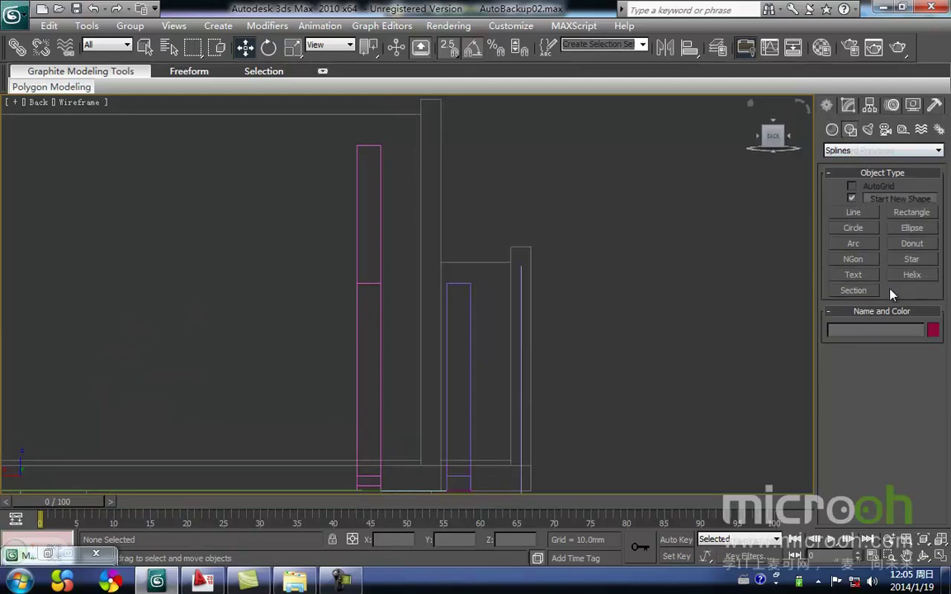
pyautogui.click(861, 233)
pyautogui.moveTo(521, 284); pyautogui.dragTo(382, 283)
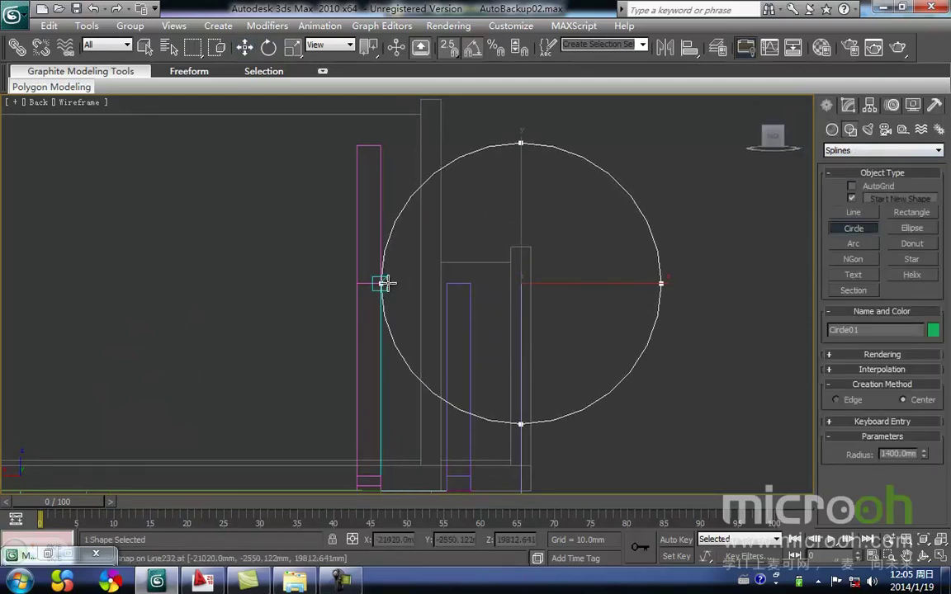
pyautogui.press('Delete')
pyautogui.rightClick(610, 357)
# Extrude the small roof slab outline by 1400 mm.
pyautogui.click(521, 364)
pyautogui.click(846, 104)
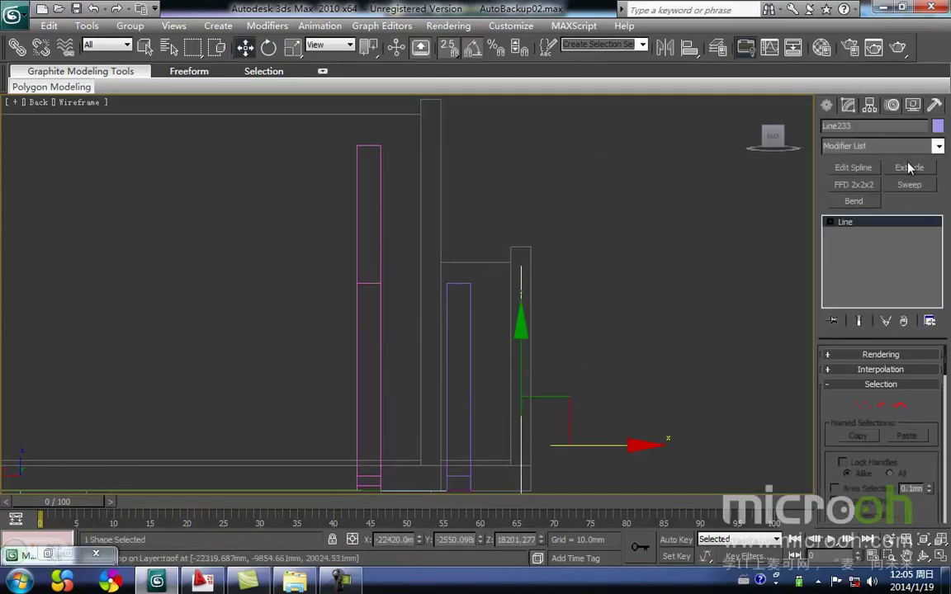
pyautogui.click(908, 167)
pyautogui.write('1400')
pyautogui.press('Return')
# Snap the extruded small roof slab along X against the large gable wall, at about X -21020 mm, and deselect it.
pyautogui.moveTo(597, 332); pyautogui.dragTo(579, 356, button='middle')
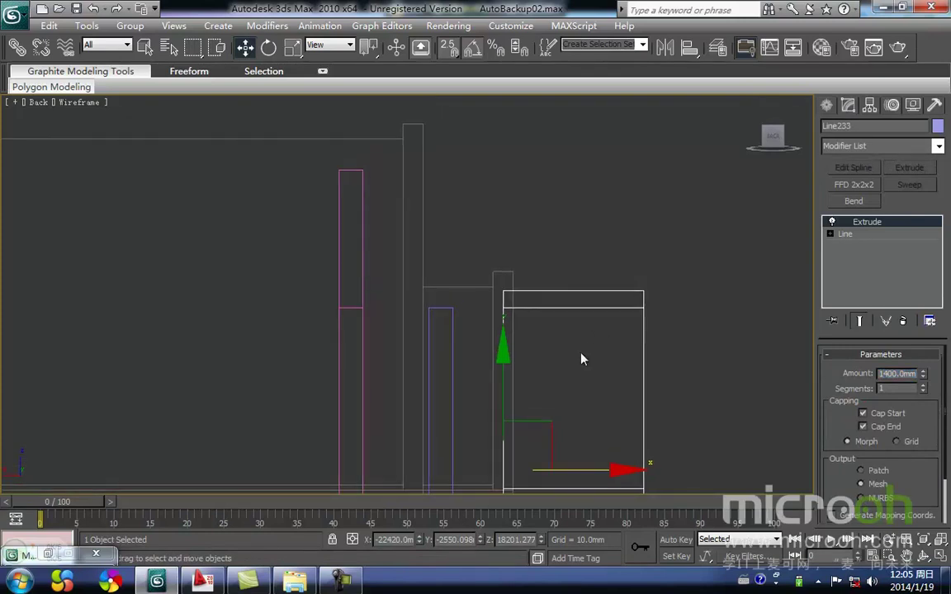
pyautogui.moveTo(646, 287); pyautogui.dragTo(504, 272)
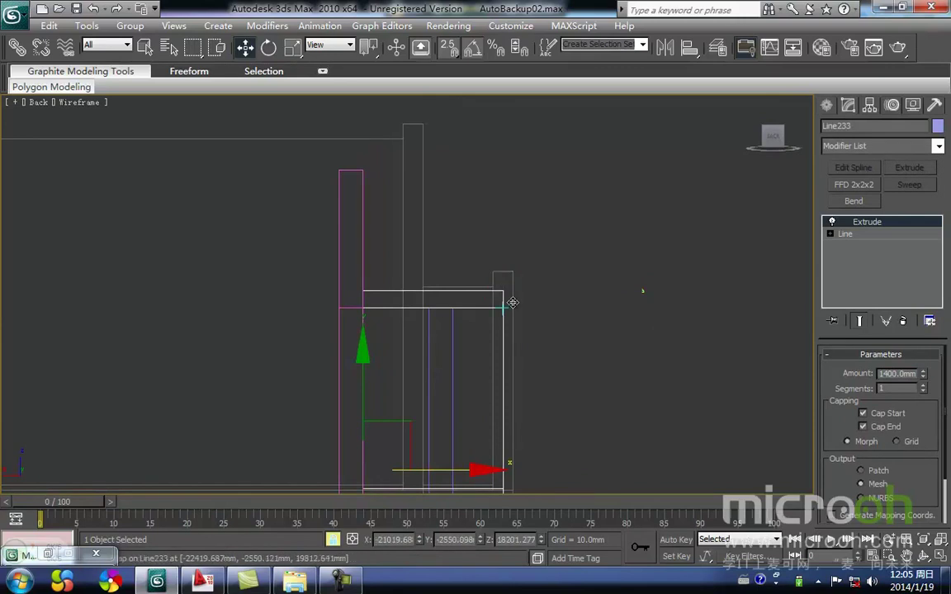
pyautogui.moveTo(513, 302); pyautogui.dragTo(509, 190, button='middle')
pyautogui.click(542, 287)
# Assign the 屋顶 material to the small roof slab in the shaded Back view, then deselect it and put the Material Editor away.
pyautogui.moveTo(535, 331); pyautogui.dragTo(533, 304, button='middle')
pyautogui.press('F3')
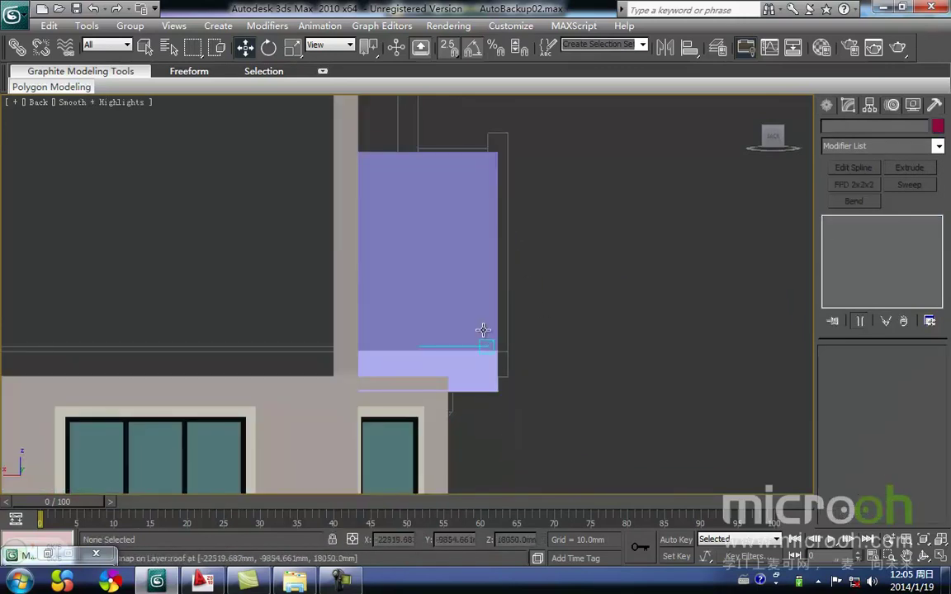
pyautogui.click(486, 329)
pyautogui.moveTo(487, 346); pyautogui.dragTo(498, 339, button='middle')
pyautogui.press('m')
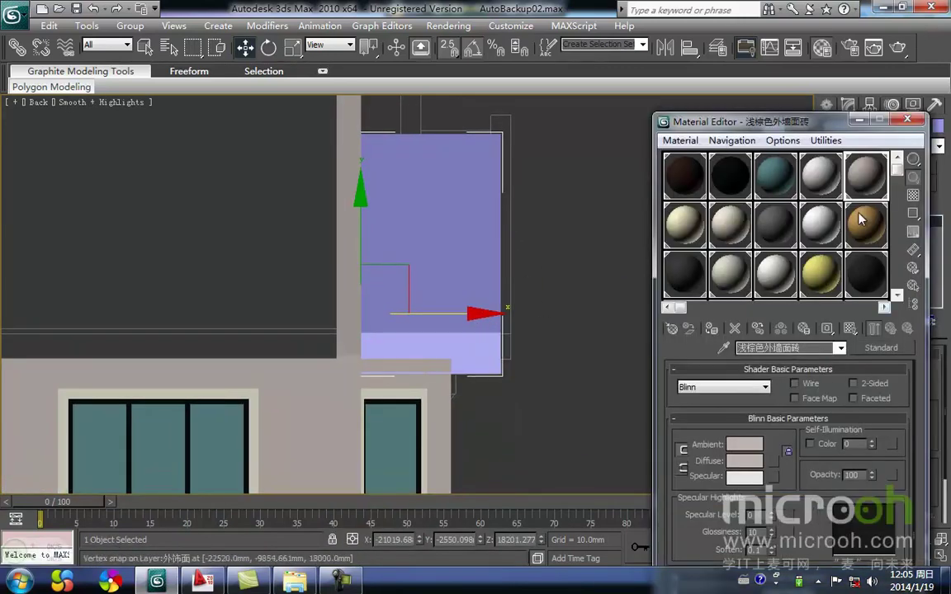
pyautogui.moveTo(890, 173); pyautogui.dragTo(892, 307)
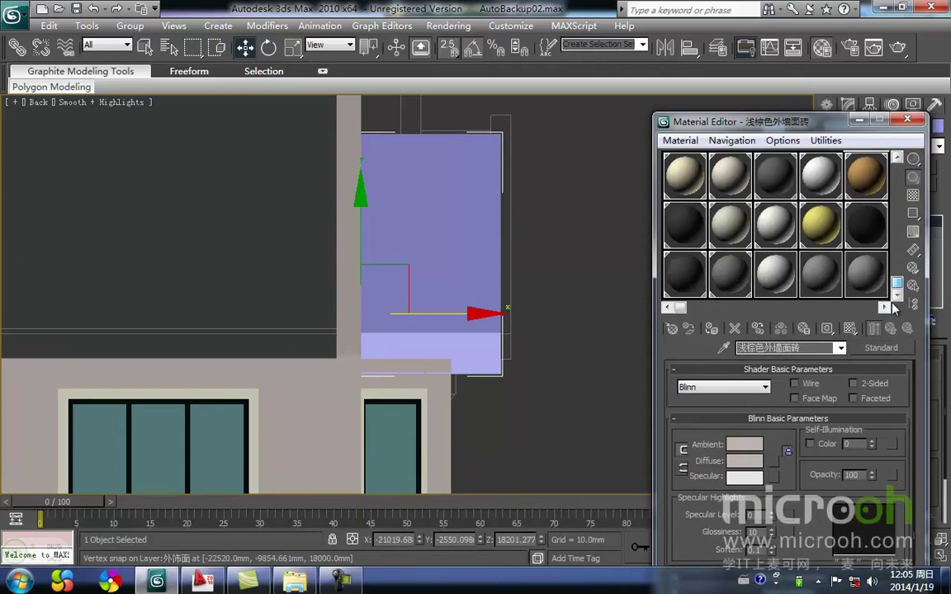
pyautogui.click(768, 280)
pyautogui.click(710, 327)
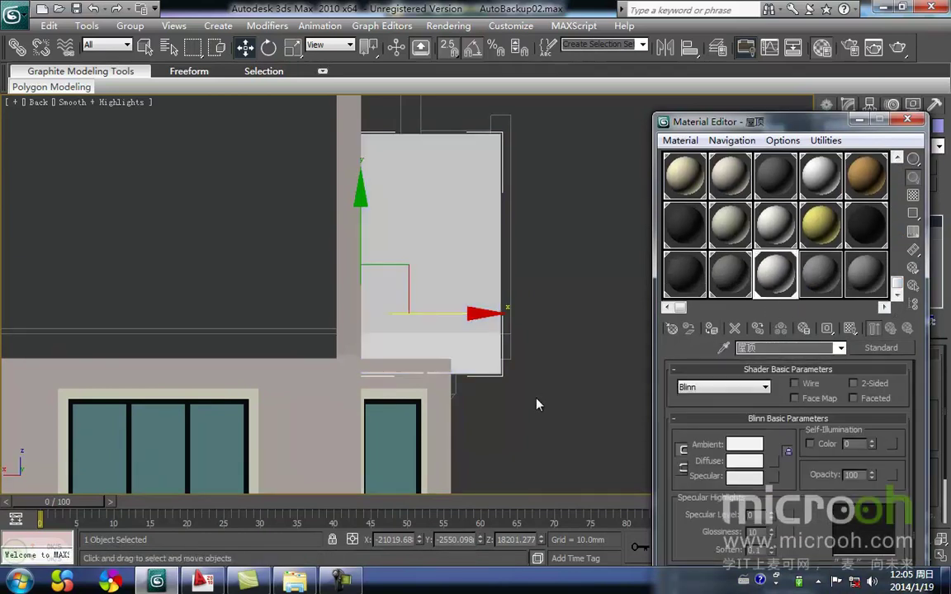
pyautogui.click(545, 394)
pyautogui.click(858, 121)
pyautogui.moveTo(584, 248); pyautogui.dragTo(581, 242, button='middle')
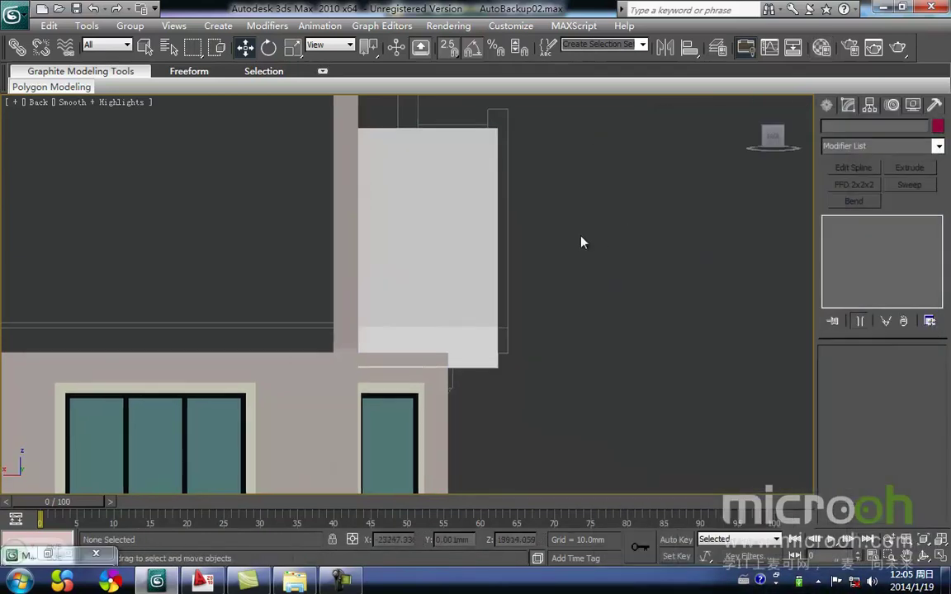
# Start a new line in the Left wireframe view for the layer above the small roof slab, tracing its upper edge from the eave to the ridge.
pyautogui.scroll(-2, 581, 242)
pyautogui.press('l')
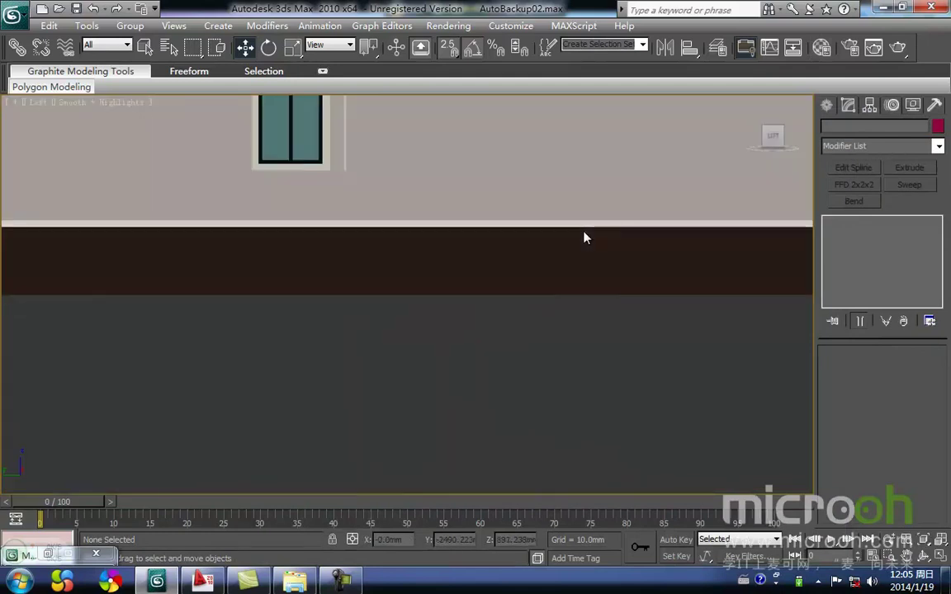
pyautogui.scroll(-5, 583, 237)
pyautogui.scroll(8, 504, 247)
pyautogui.moveTo(501, 231); pyautogui.dragTo(491, 381, button='middle')
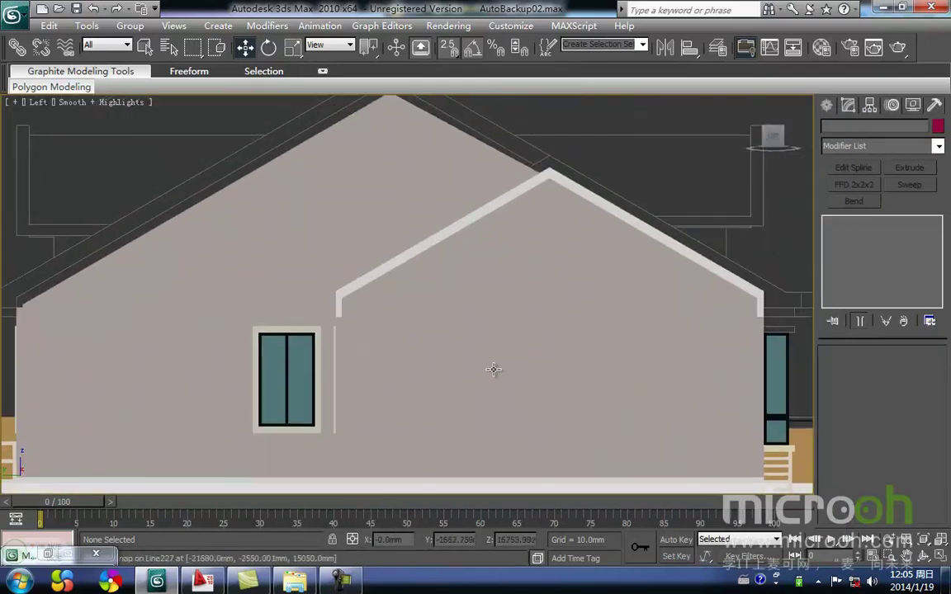
pyautogui.press('F3')
pyautogui.scroll(4, 386, 305)
pyautogui.moveTo(416, 297); pyautogui.dragTo(398, 349, button='middle')
pyautogui.rightClick(423, 316)
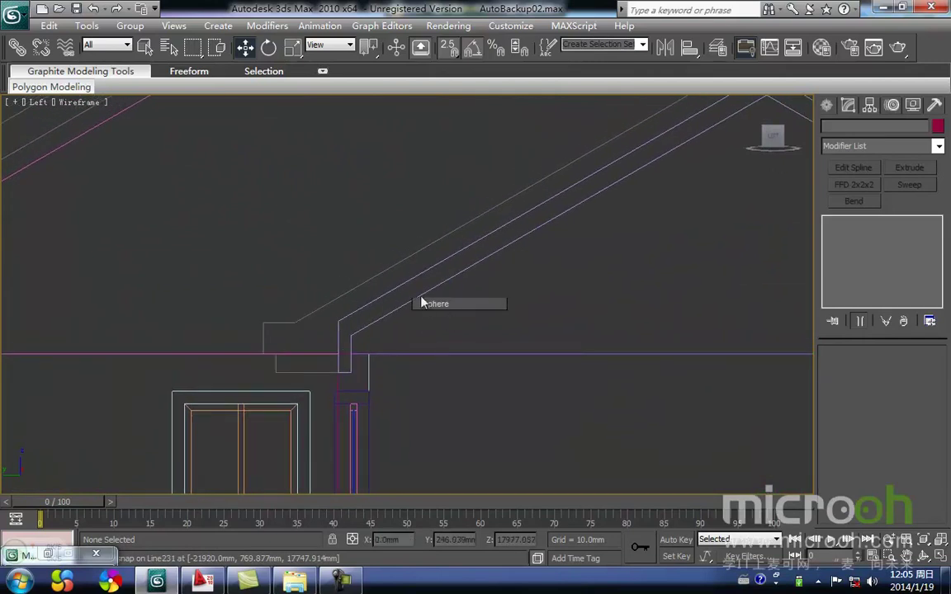
pyautogui.click(427, 271)
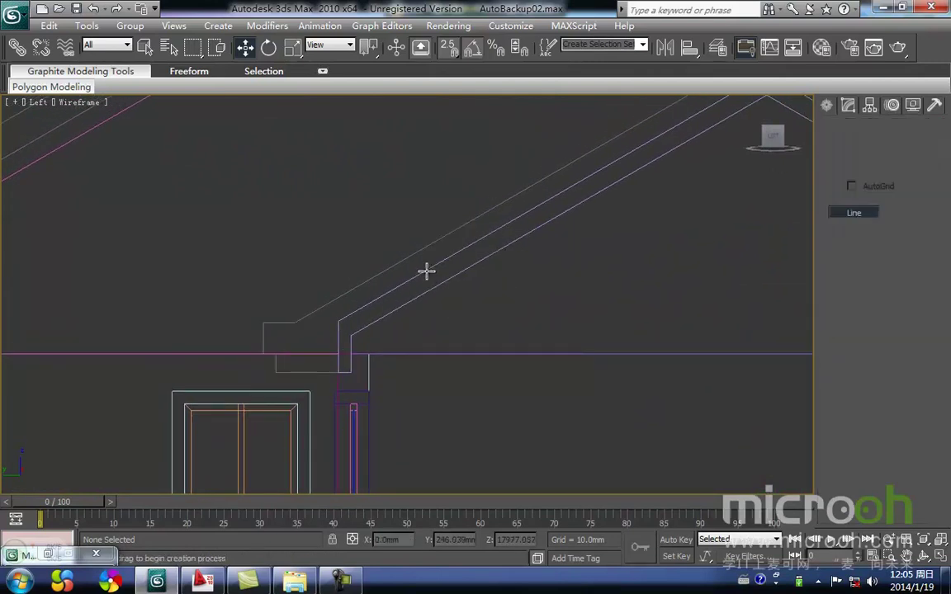
pyautogui.click(296, 322)
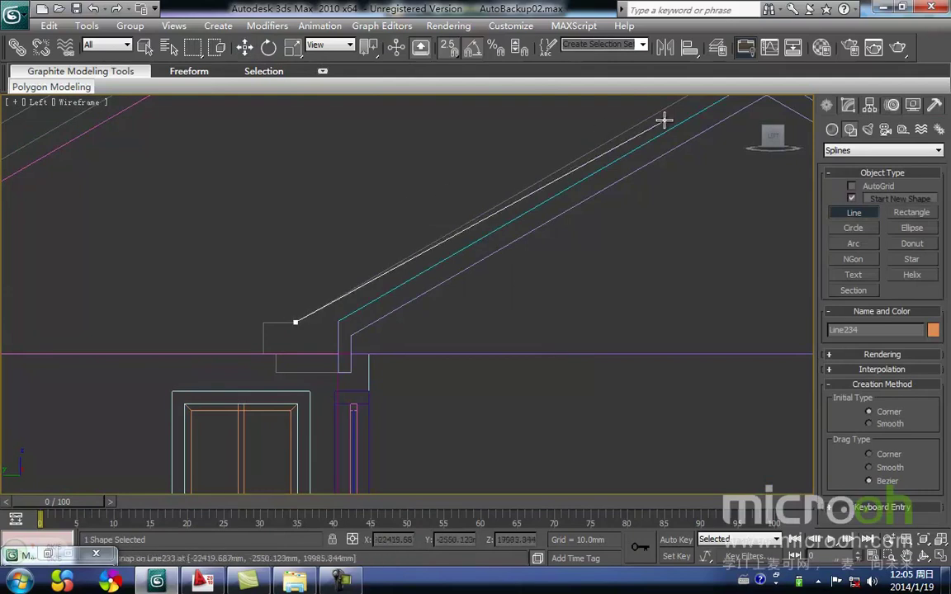
pyautogui.press('i')
pyautogui.click(511, 223)
# Continue the upper layer outline down the far slope, around the eave end and back along the slab's top edge to the inner ridge point.
pyautogui.press('i')
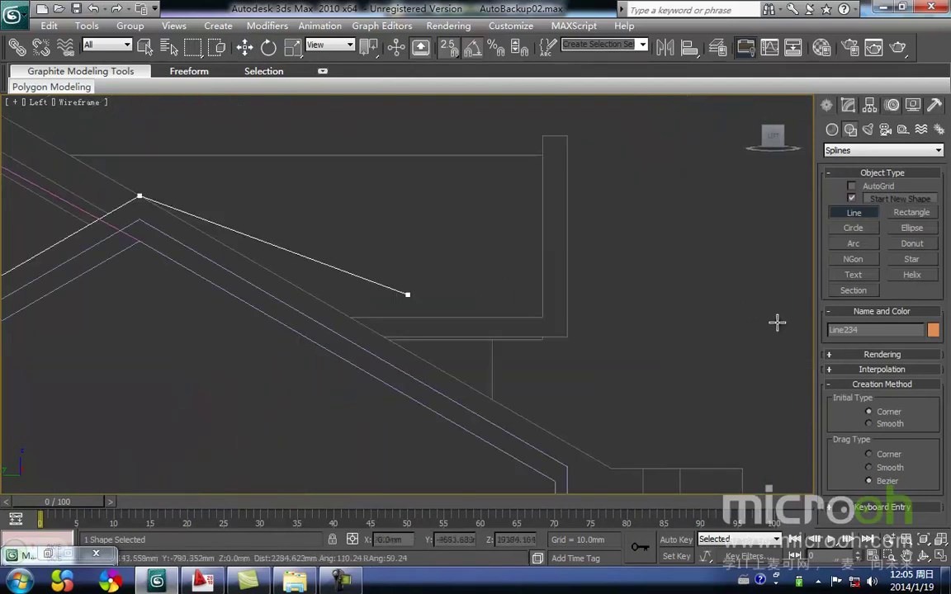
pyautogui.press('i')
pyautogui.click(361, 272)
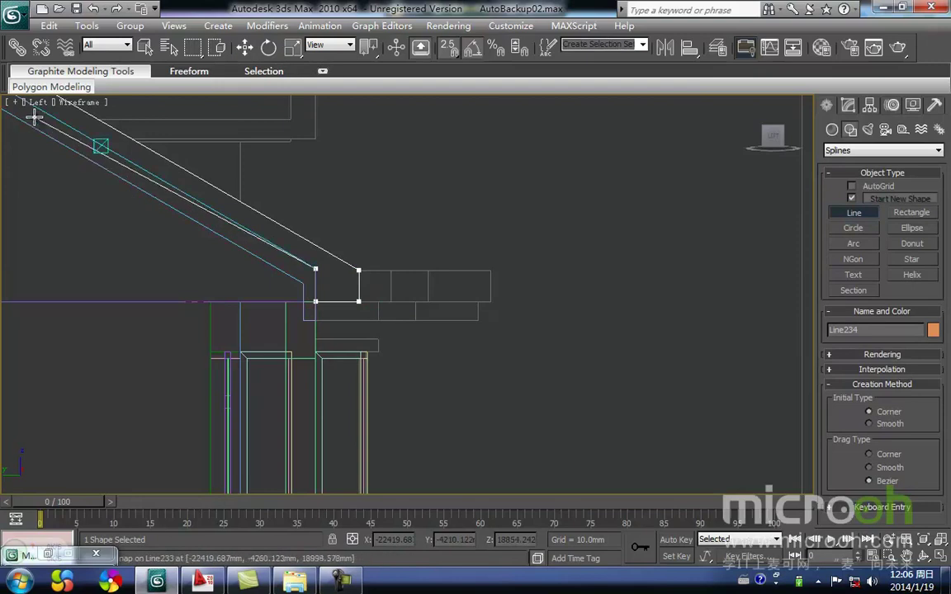
pyautogui.press('i')
pyautogui.scroll(-2, 409, 293)
pyautogui.click(302, 209)
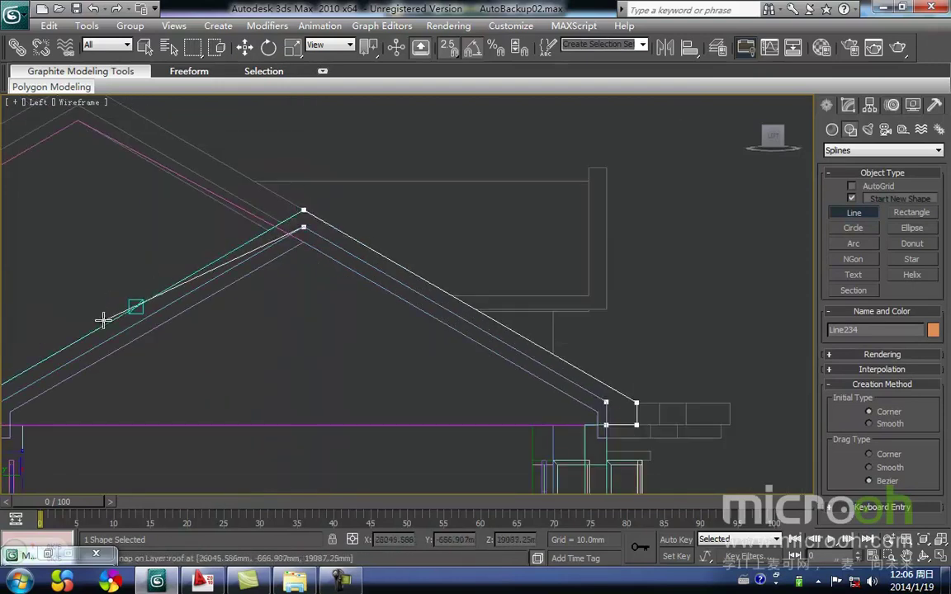
# Trace the upper layer outline down to the starting eave, add its short end edges and close the spline.
pyautogui.press('i')
pyautogui.click(274, 377)
pyautogui.press('i')
pyautogui.scroll(1, 393, 305)
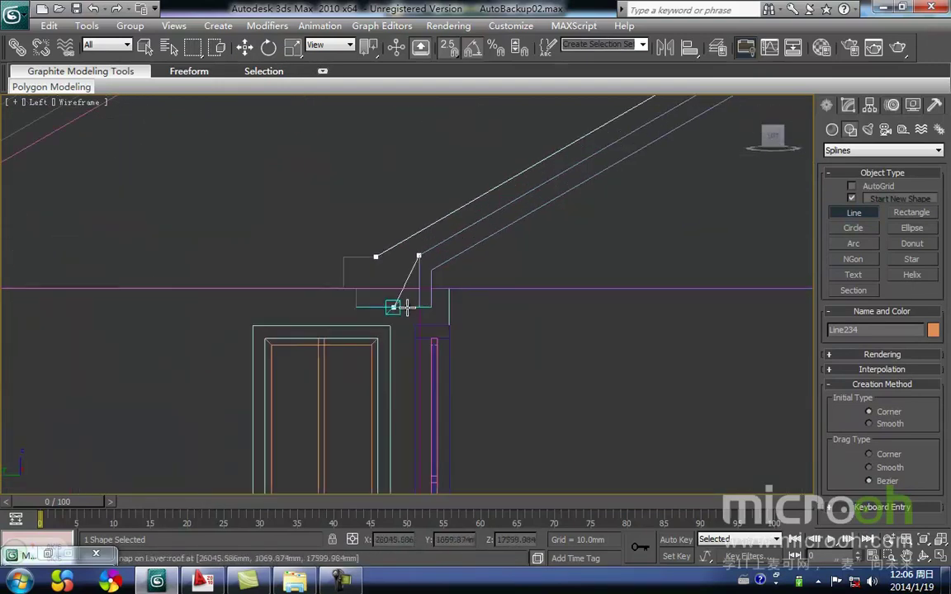
pyautogui.click(418, 288)
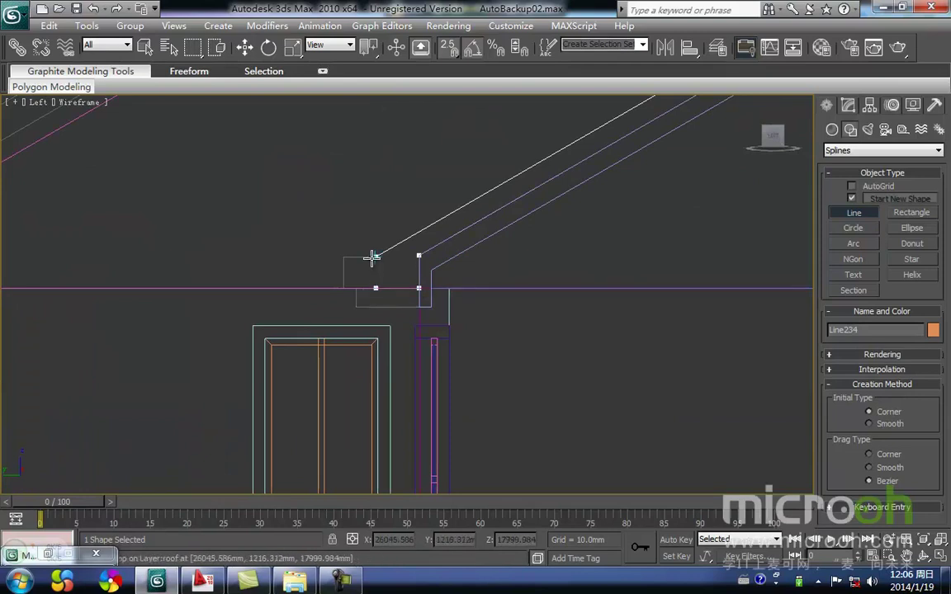
pyautogui.click(372, 255)
pyautogui.click(469, 338)
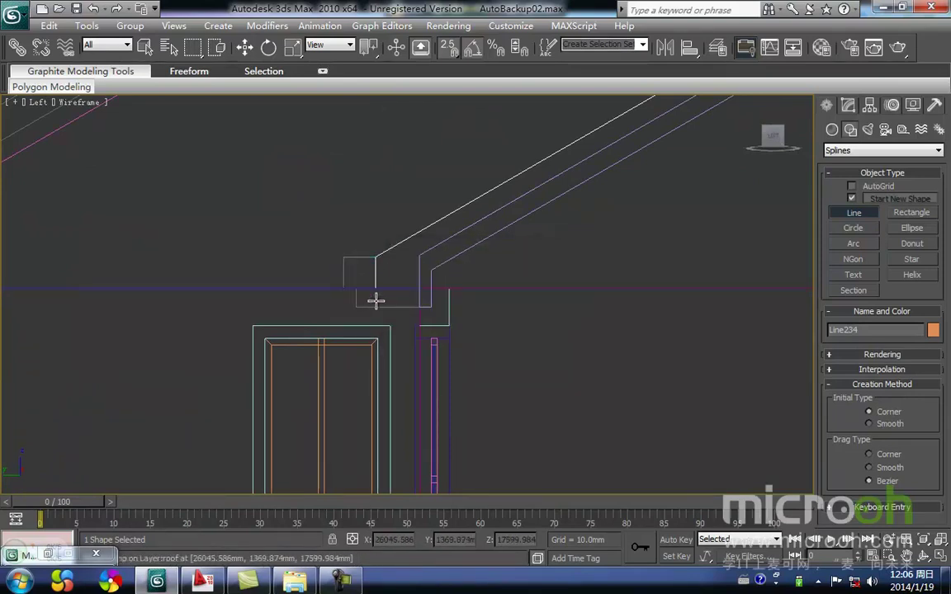
pyautogui.moveTo(490, 262); pyautogui.dragTo(261, 370, button='middle')
pyautogui.rightClick(401, 344)
# Switch to the AutoCAD drawing 多层 and examine the hatched eave section detail.
pyautogui.moveTo(523, 306); pyautogui.dragTo(434, 344, button='middle')
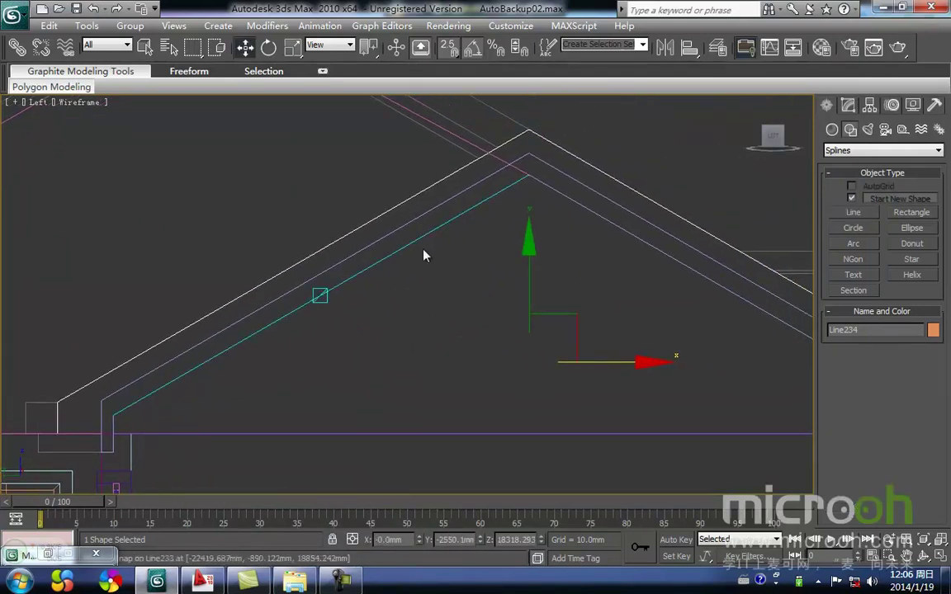
pyautogui.moveTo(355, 289); pyautogui.dragTo(438, 281, button='middle')
pyautogui.moveTo(179, 380)
pyautogui.mouseDown(button='middle')
pyautogui.moveTo(223, 339)
pyautogui.moveTo(204, 384)
pyautogui.moveTo(216, 331)
pyautogui.mouseUp(button='middle')
pyautogui.hotkey('alt', 'Tab')
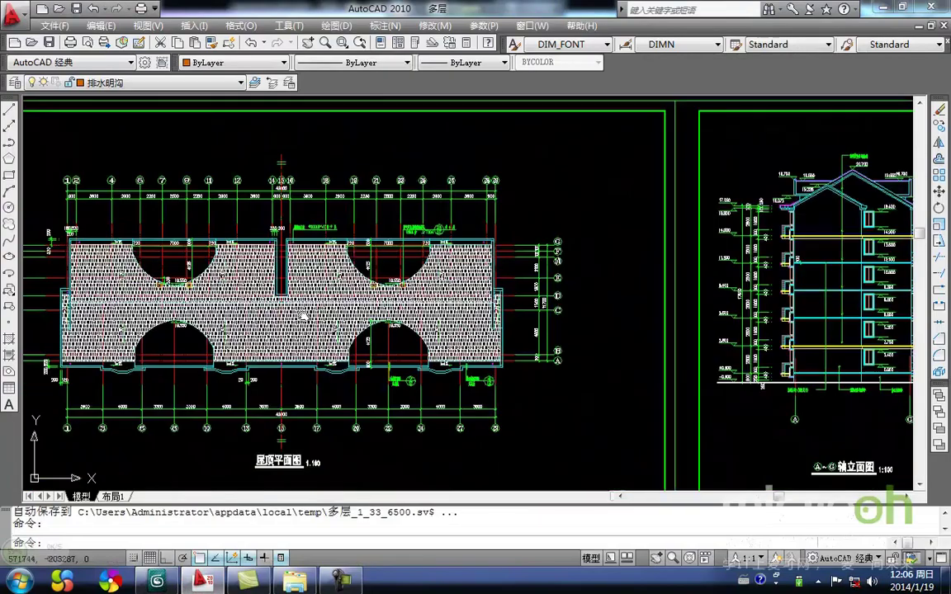
pyautogui.scroll(-4, 472, 316)
pyautogui.moveTo(545, 316); pyautogui.dragTo(292, 330, button='middle')
pyautogui.scroll(6, 544, 297)
pyautogui.scroll(3, 492, 271)
pyautogui.moveTo(562, 268); pyautogui.dragTo(480, 287, button='middle')
pyautogui.moveTo(597, 323); pyautogui.dragTo(353, 335, button='middle')
pyautogui.scroll(6, 596, 333)
pyautogui.scroll(2, 468, 310)
pyautogui.moveTo(440, 277); pyautogui.dragTo(514, 355, button='middle')
pyautogui.moveTo(340, 264); pyautogui.dragTo(397, 303, button='middle')
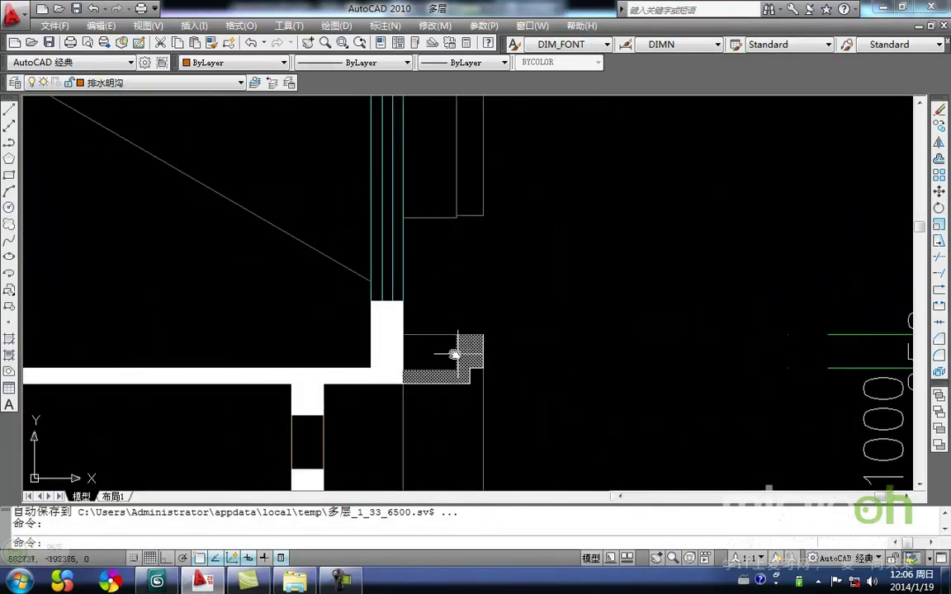
# Compare the roof eave sections near the 19.310 and 19.160 levels in the AutoCAD drawing, and return to 3ds Max.
pyautogui.moveTo(463, 354); pyautogui.dragTo(594, 361, button='middle')
pyautogui.scroll(-4, 593, 362)
pyautogui.moveTo(382, 346); pyautogui.dragTo(639, 325, button='middle')
pyautogui.scroll(2, 400, 336)
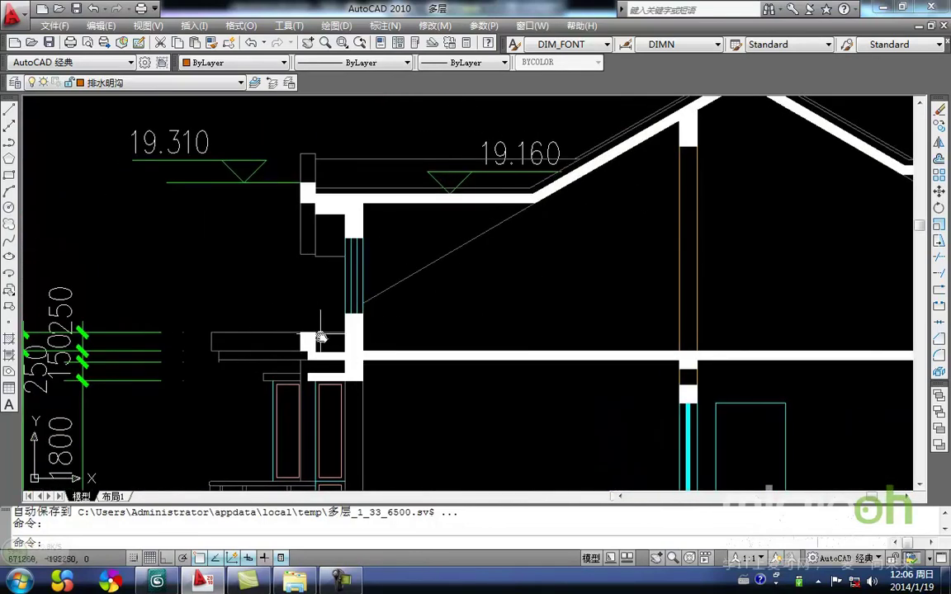
pyautogui.click(164, 587)
# Apply an Extrude modifier to the closed outline of the layer above the small roof slab.
pyautogui.moveTo(298, 293); pyautogui.dragTo(269, 347, button='middle')
pyautogui.click(265, 298)
pyautogui.moveTo(428, 293); pyautogui.dragTo(369, 367, button='middle')
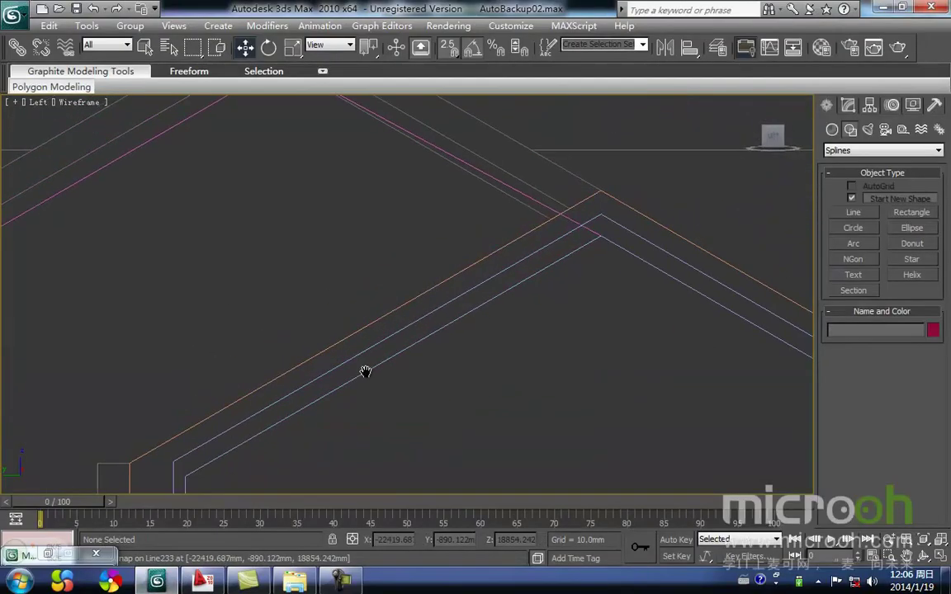
pyautogui.click(414, 297)
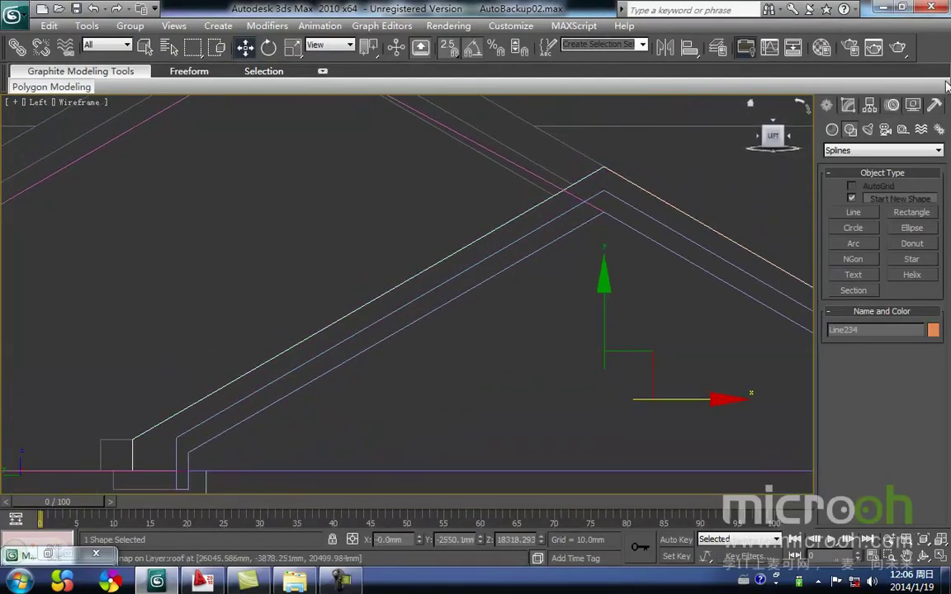
pyautogui.click(847, 105)
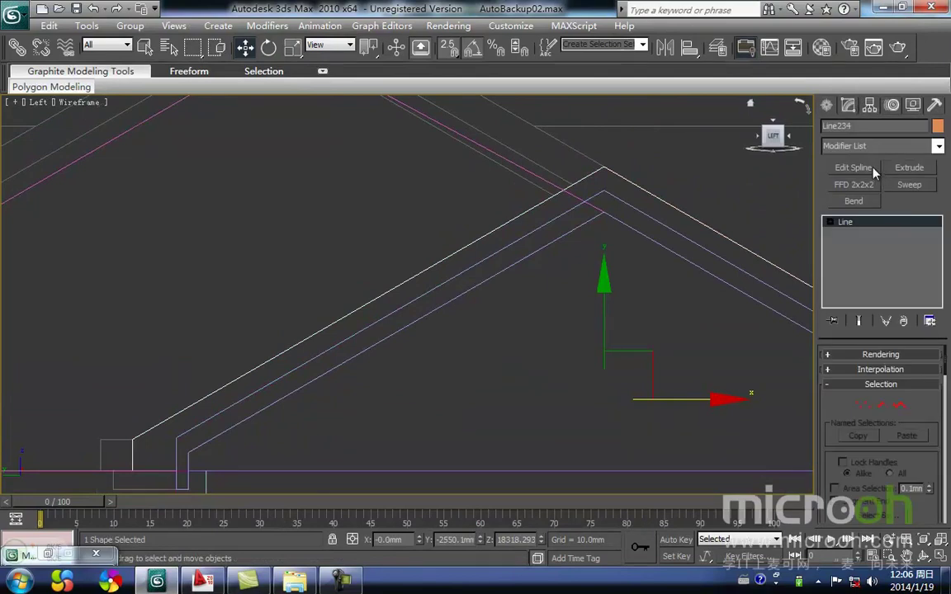
pyautogui.click(922, 170)
# Switch to the Back view and move the extruded upper layer over to the small gable roof at the building's end.
pyautogui.scroll(-2, 614, 294)
pyautogui.moveTo(613, 295); pyautogui.dragTo(591, 276, button='middle')
pyautogui.scroll(-6, 590, 276)
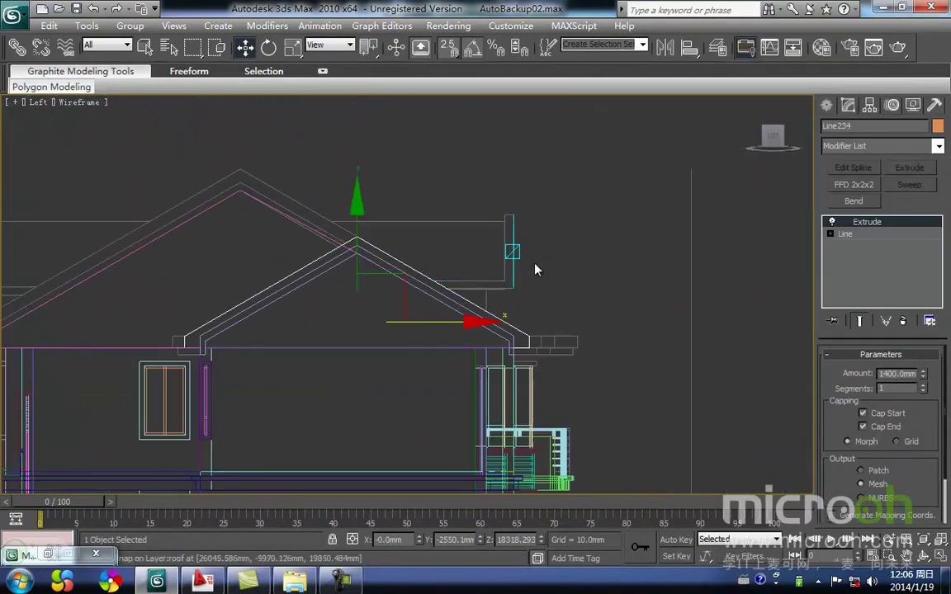
pyautogui.press('k')
pyautogui.scroll(-5, 625, 280)
pyautogui.moveTo(297, 332); pyautogui.dragTo(795, 331)
pyautogui.moveTo(625, 326); pyautogui.dragTo(361, 325, button='middle')
pyautogui.moveTo(477, 278); pyautogui.dragTo(720, 268)
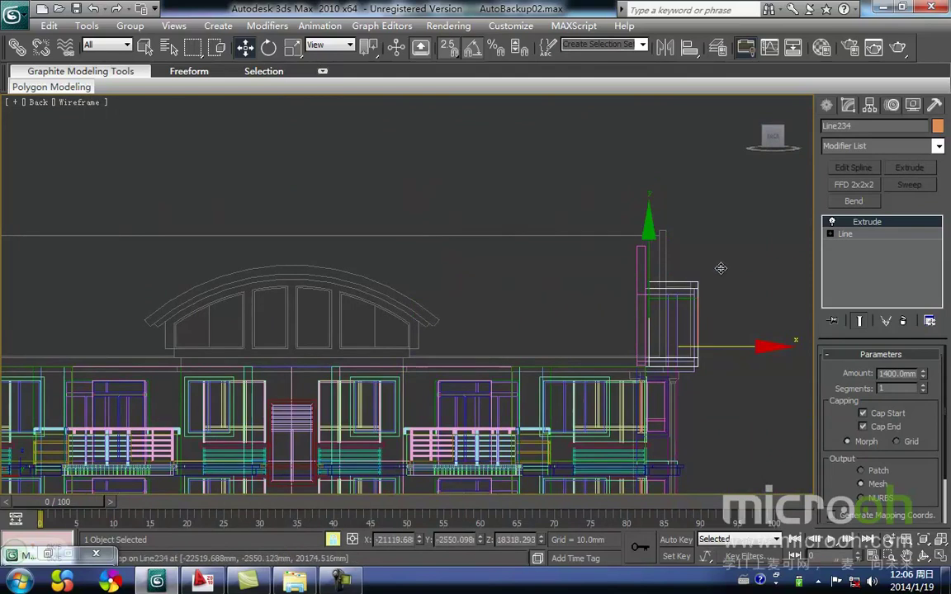
# Set the upper layer's extrusion amount to 200 mm and align the strip with the outer end of the small roof slab.
pyautogui.moveTo(720, 268); pyautogui.dragTo(525, 289, button='middle')
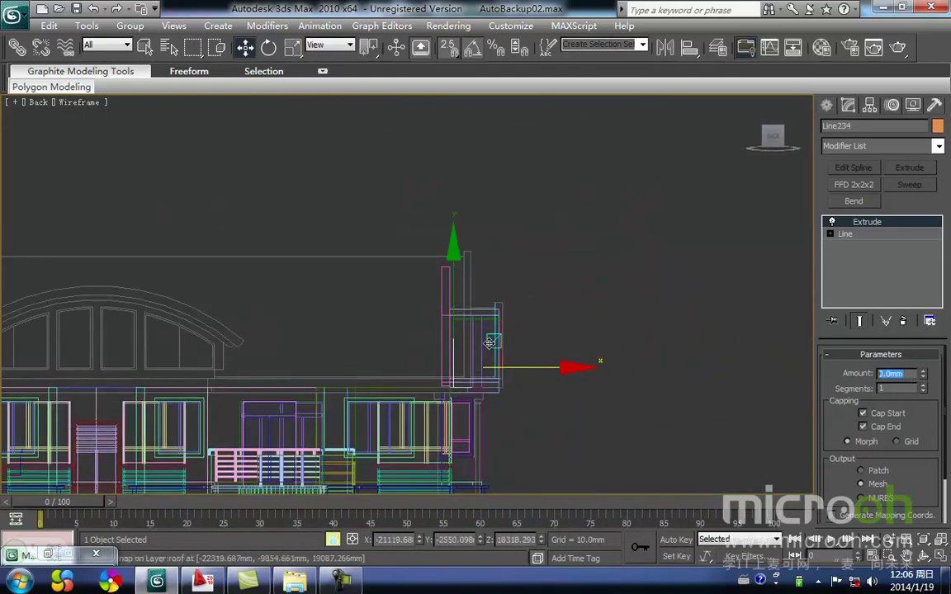
pyautogui.scroll(5, 471, 297)
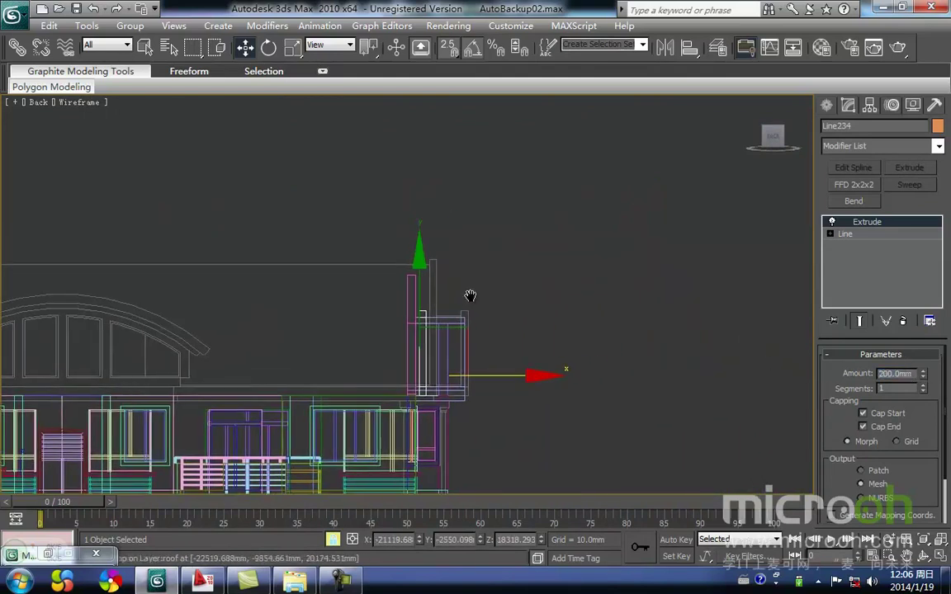
pyautogui.moveTo(365, 350)
pyautogui.mouseDown()
pyautogui.moveTo(486, 344)
pyautogui.moveTo(486, 354)
pyautogui.mouseUp()
pyautogui.moveTo(501, 354); pyautogui.dragTo(505, 294, button='middle')
pyautogui.scroll(-5, 506, 299)
pyautogui.keyDown('alt'); pyautogui.moveTo(515, 425); pyautogui.dragTo(480, 447, button='middle'); pyautogui.keyUp('alt')
pyautogui.moveTo(503, 346); pyautogui.dragTo(404, 317, button='middle')
pyautogui.scroll(4, 404, 316)
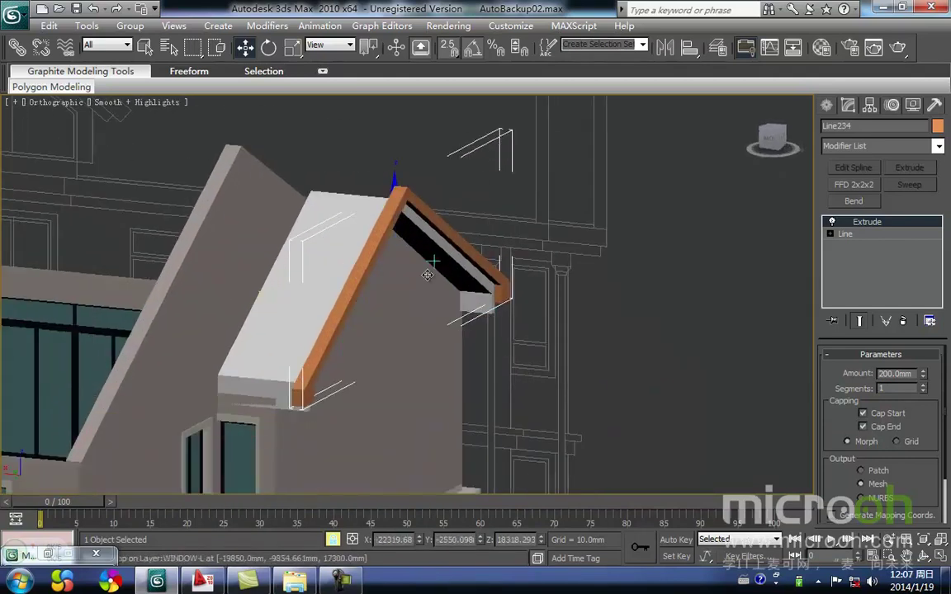
pyautogui.moveTo(428, 275); pyautogui.dragTo(398, 215, button='middle')
# Rename the unused material 22 - Default to 屋檐.
pyautogui.press('m')
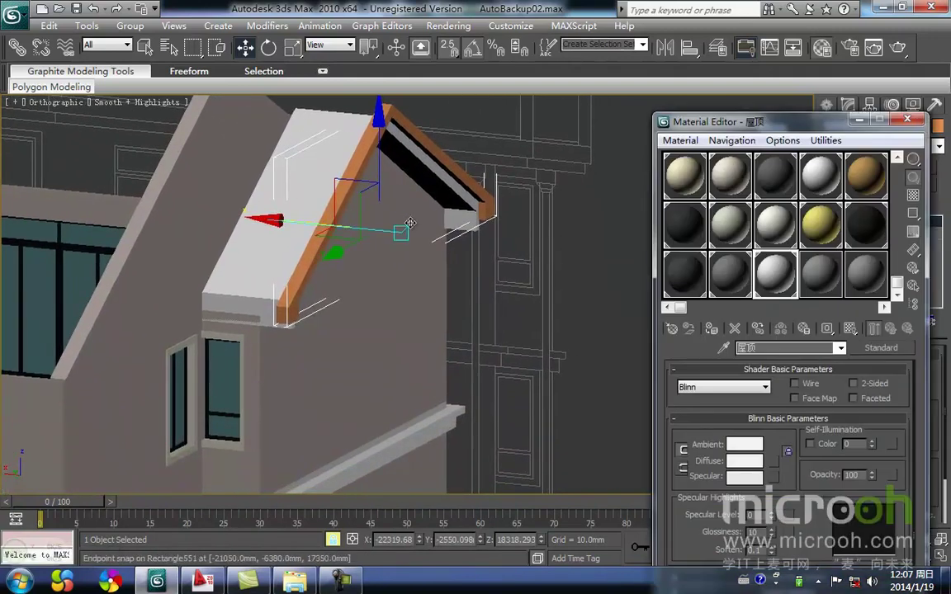
pyautogui.click(823, 286)
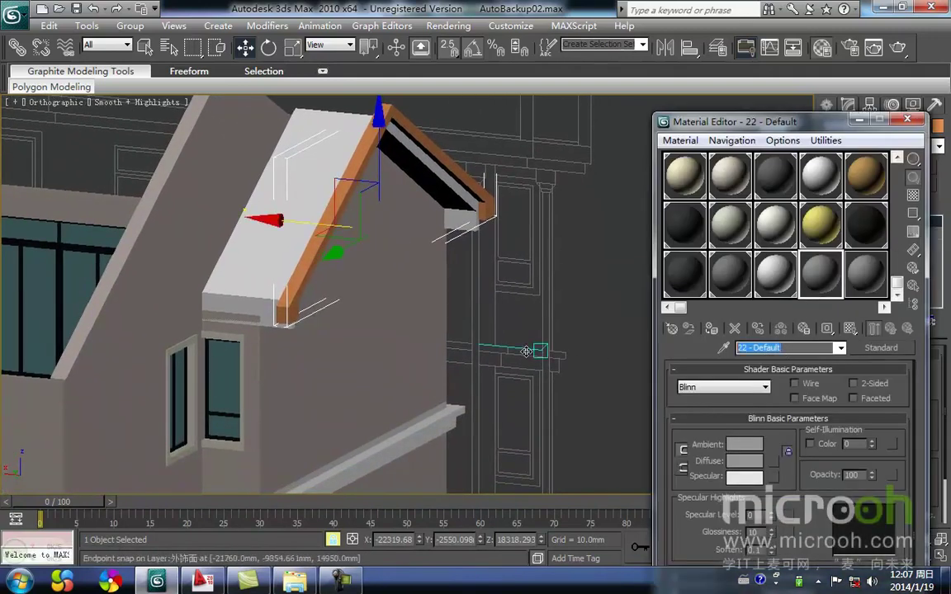
pyautogui.write('wul')
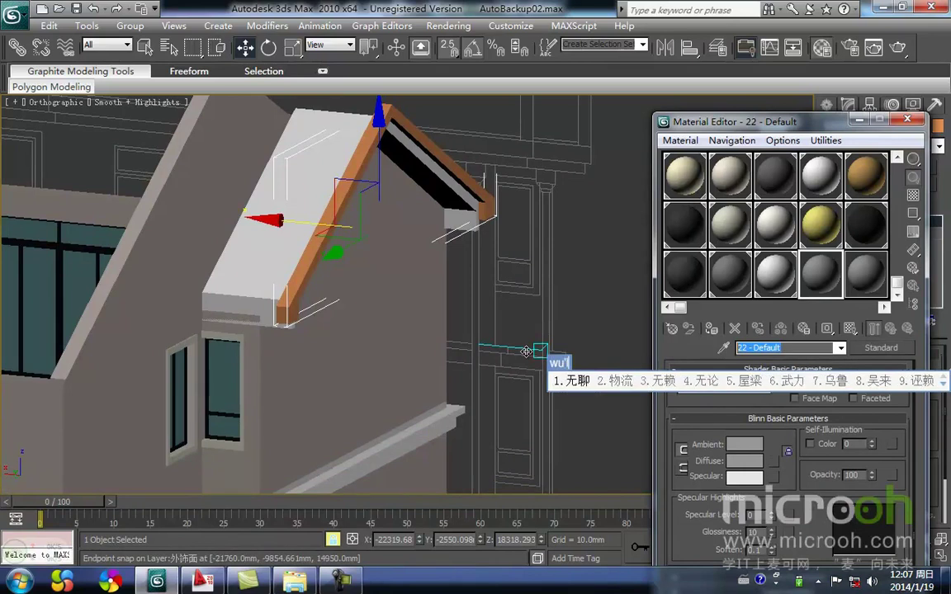
pyautogui.press('BackSpace')
pyautogui.write('yan')
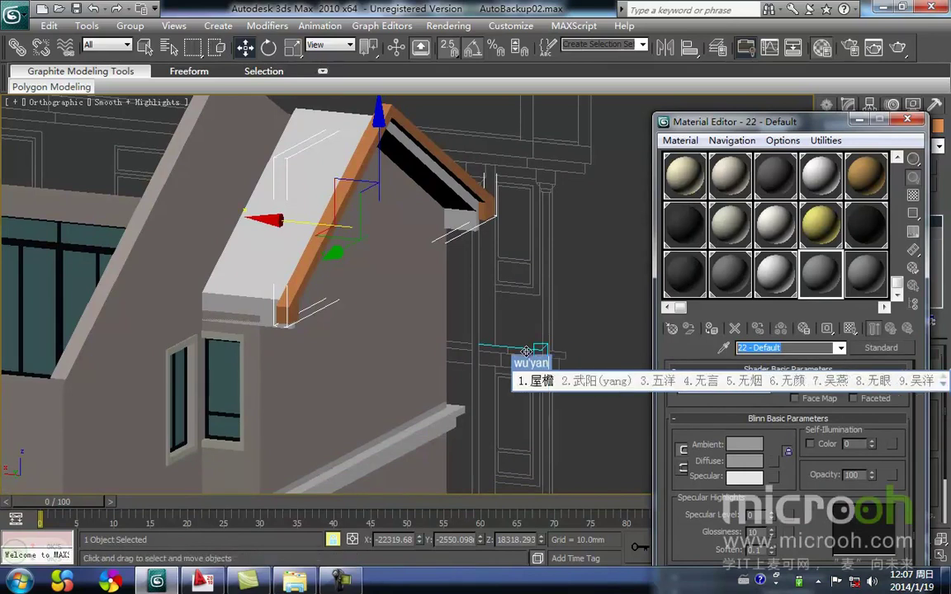
pyautogui.press('space')
pyautogui.press('Return')
# Give the 屋檐 material a greyish olive colour and assign it to the selected eave strip.
pyautogui.click(737, 452)
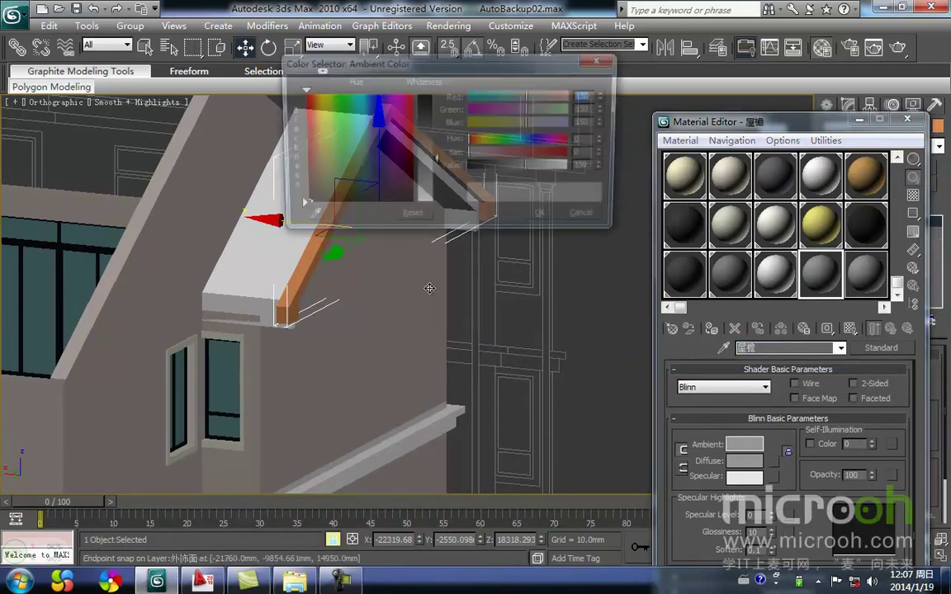
pyautogui.click(316, 189)
pyautogui.moveTo(435, 159); pyautogui.dragTo(437, 149)
pyautogui.click(545, 218)
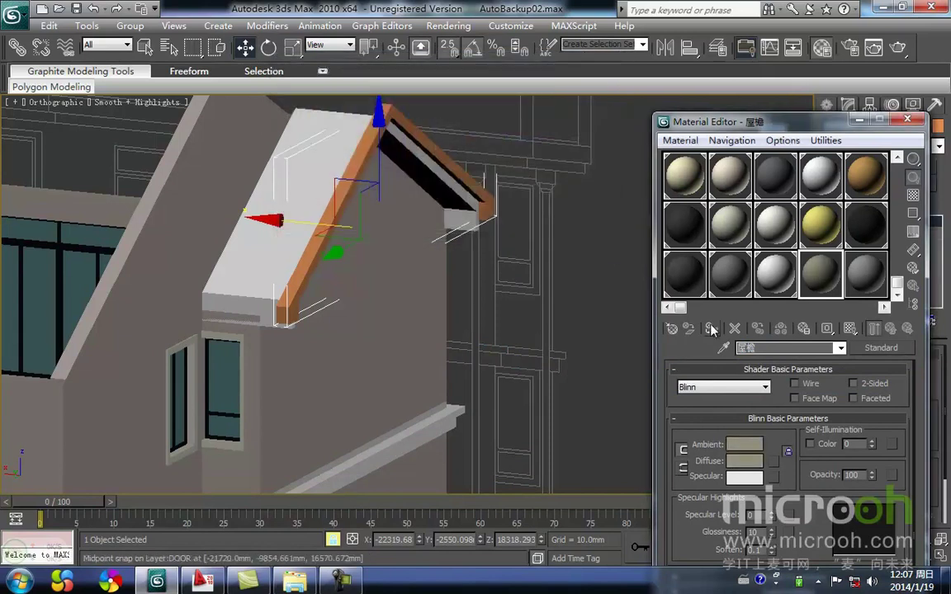
pyautogui.click(858, 121)
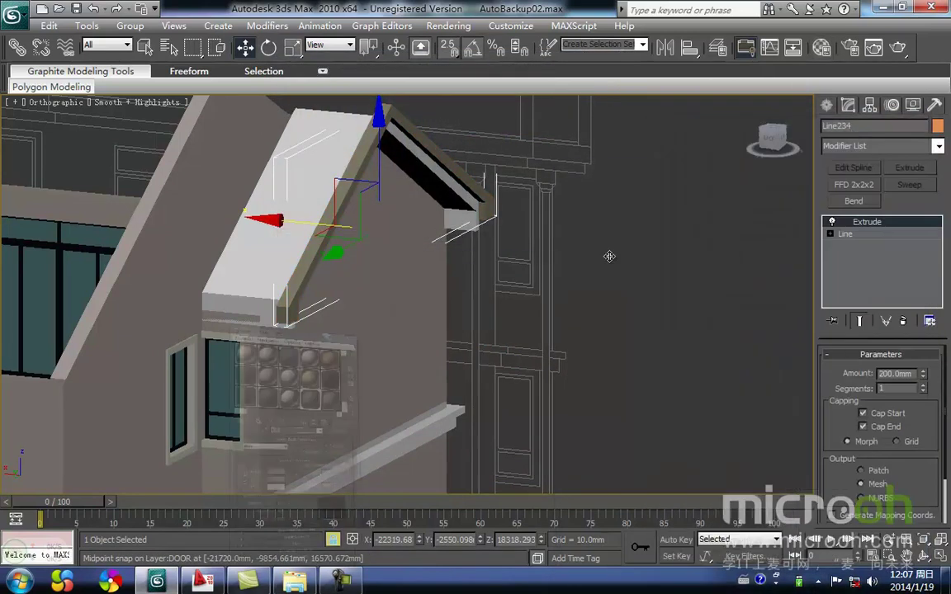
pyautogui.moveTo(533, 289); pyautogui.dragTo(566, 281, button='middle')
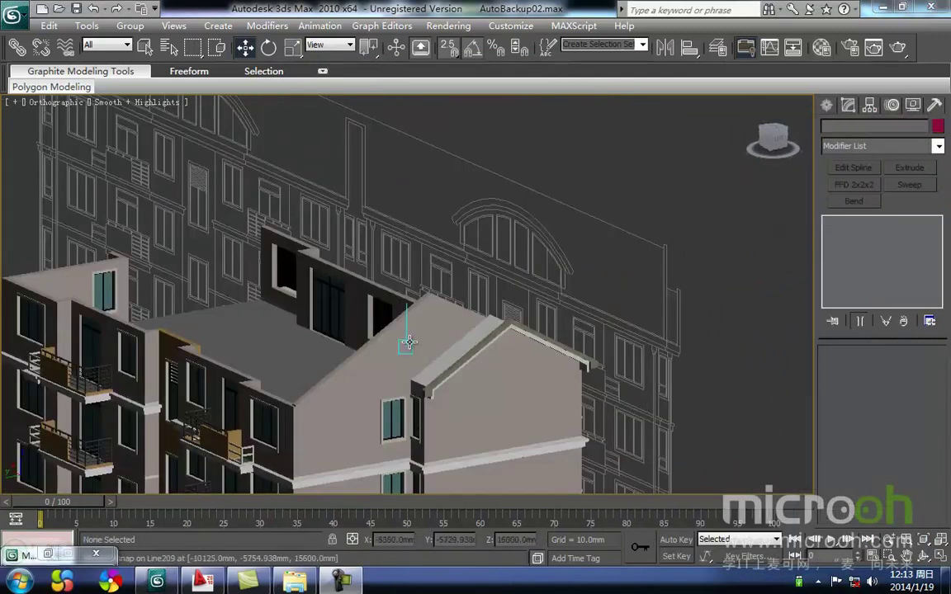
# Start a new line in the Left wireframe view, tracing the eave end of the large roof's lower slab layer.
pyautogui.moveTo(357, 331); pyautogui.dragTo(373, 303, button='middle')
pyautogui.moveTo(505, 301); pyautogui.dragTo(516, 289, button='middle')
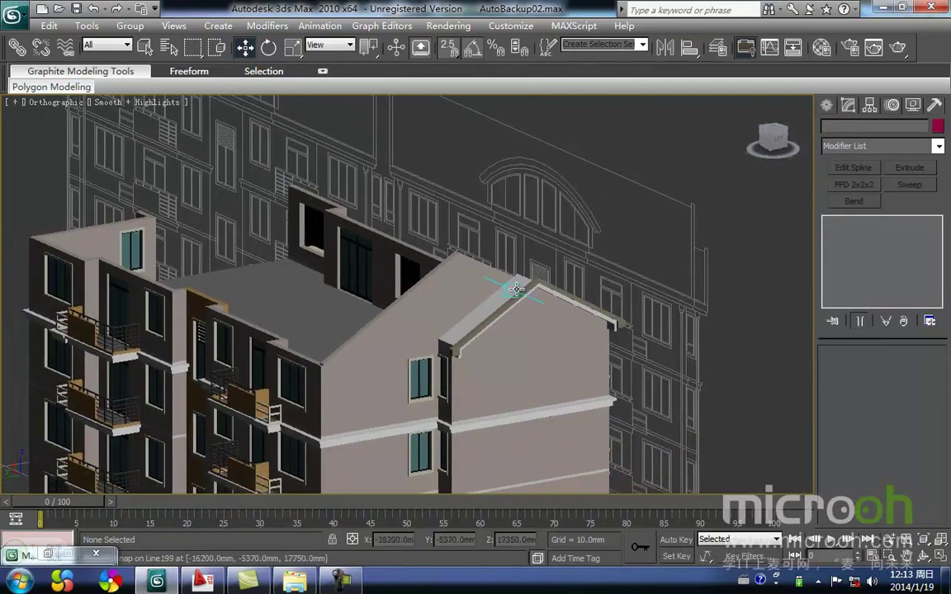
pyautogui.press('l')
pyautogui.moveTo(320, 223); pyautogui.dragTo(352, 340, button='middle')
pyautogui.scroll(3, 346, 322)
pyautogui.press('F3')
pyautogui.scroll(8, 282, 285)
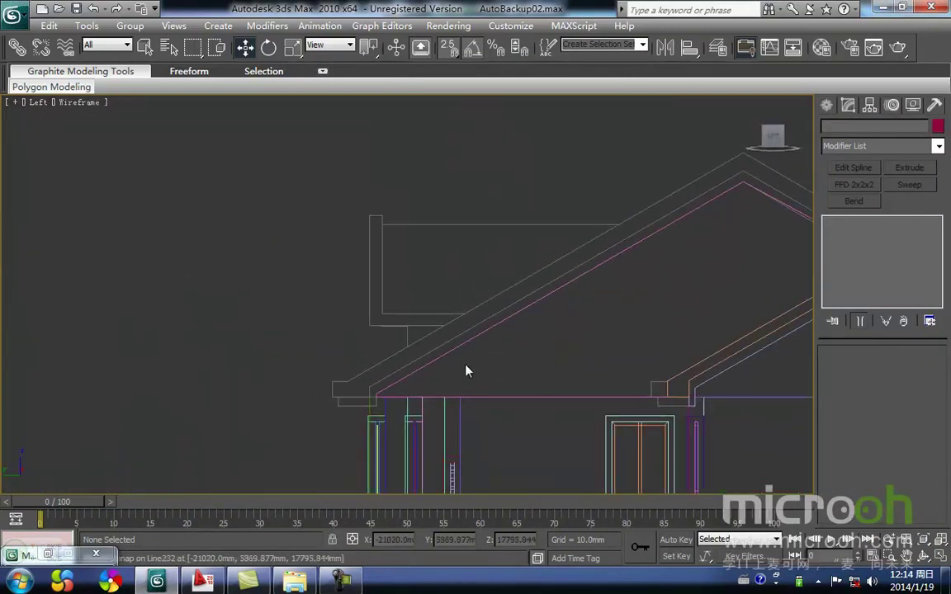
pyautogui.click(826, 105)
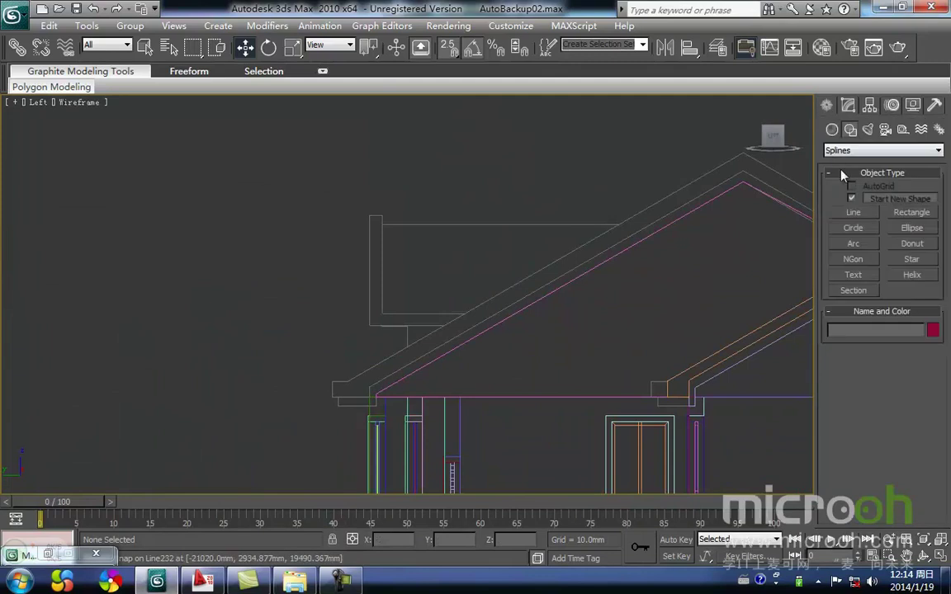
pyautogui.click(853, 212)
pyautogui.moveTo(431, 365); pyautogui.dragTo(431, 353, button='middle')
pyautogui.scroll(2, 338, 373)
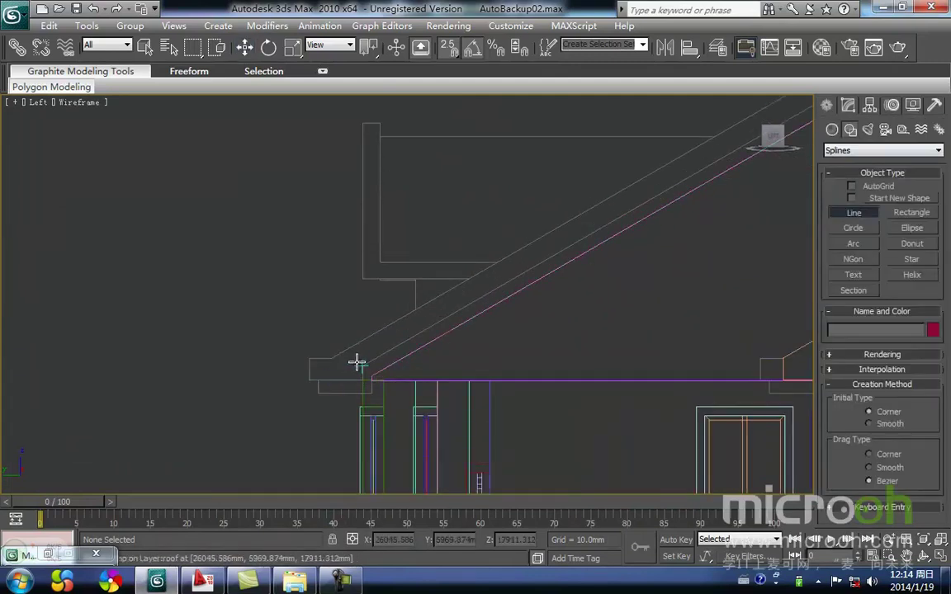
pyautogui.click(372, 376)
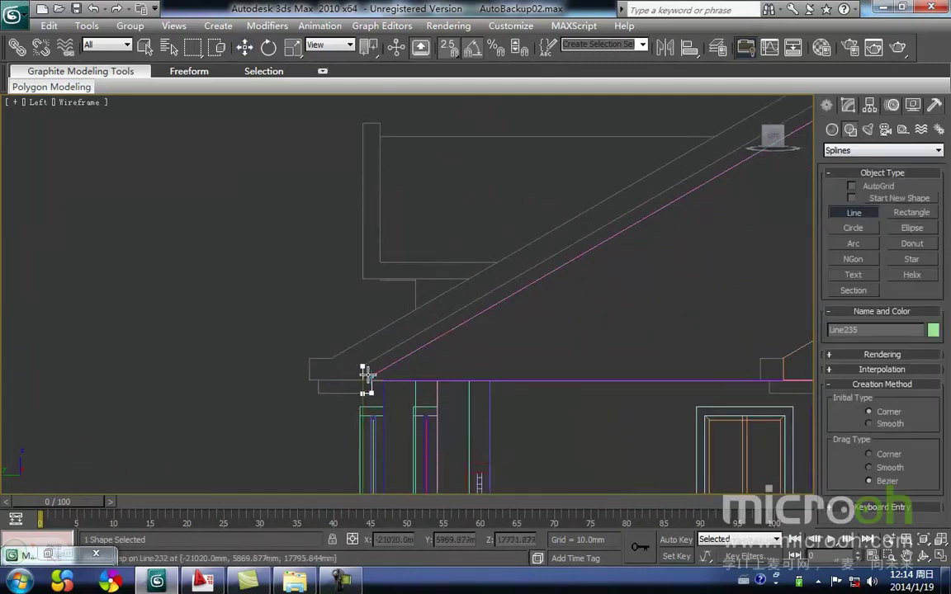
# Continue the large slab outline up the slope to the ridge and back to the starting eave point, closing the spline.
pyautogui.click(586, 180)
pyautogui.press('i')
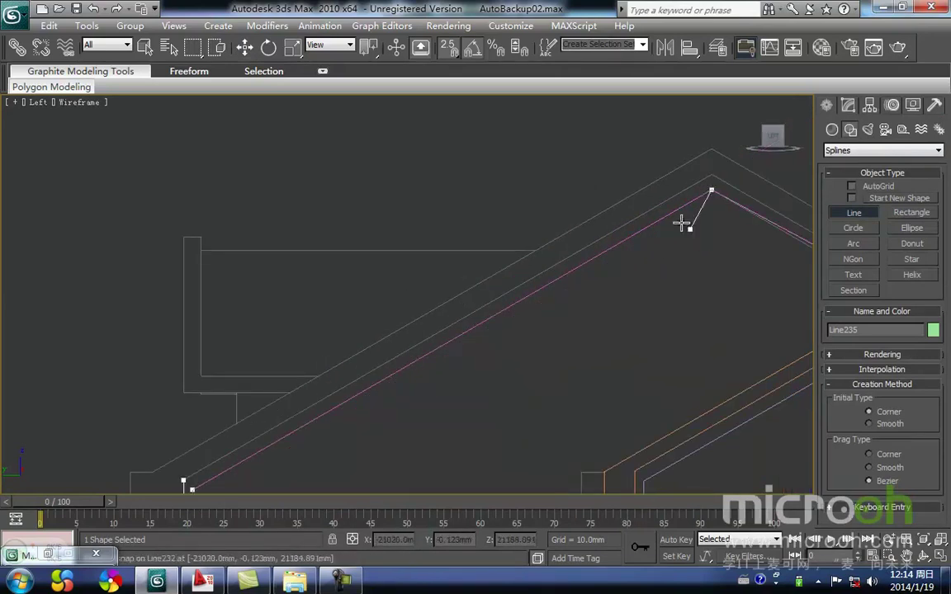
pyautogui.click(710, 173)
pyautogui.click(182, 481)
pyautogui.click(458, 344)
pyautogui.press('w')
# Delete the short vertical segment at the ridge of the large slab's half outline.
pyautogui.moveTo(591, 373); pyautogui.dragTo(492, 357, button='middle')
pyautogui.scroll(-5, 492, 356)
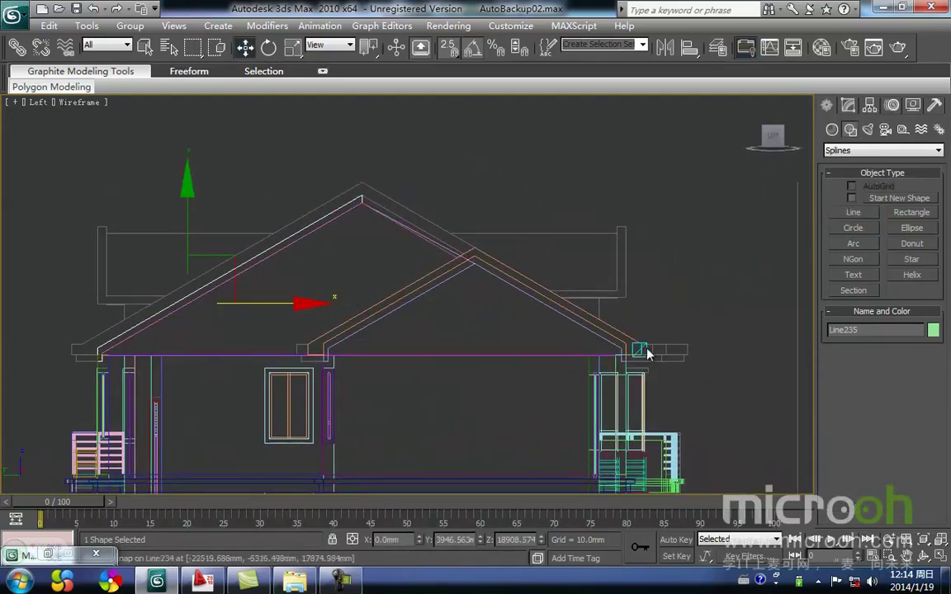
pyautogui.moveTo(415, 280); pyautogui.dragTo(513, 295, button='middle')
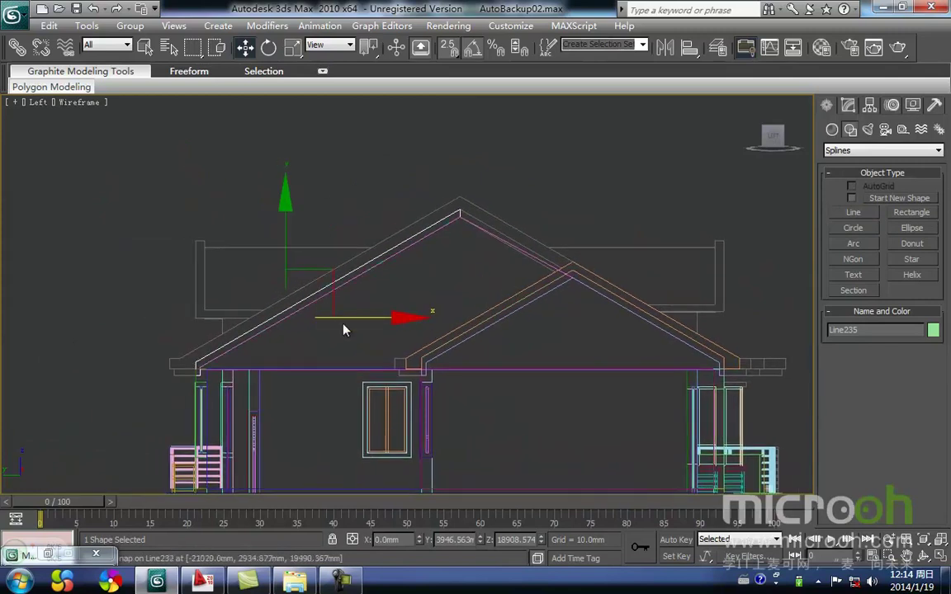
pyautogui.scroll(8, 385, 311)
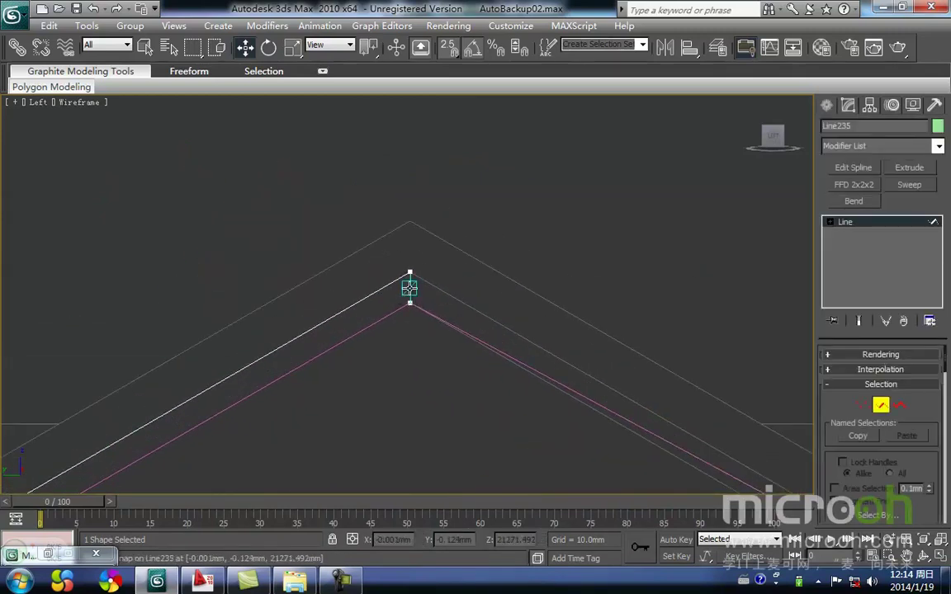
pyautogui.click(409, 287)
pyautogui.moveTo(553, 352); pyautogui.dragTo(504, 356, button='middle')
pyautogui.press('Delete')
pyautogui.moveTo(437, 382); pyautogui.dragTo(437, 378, button='middle')
pyautogui.scroll(-8, 426, 350)
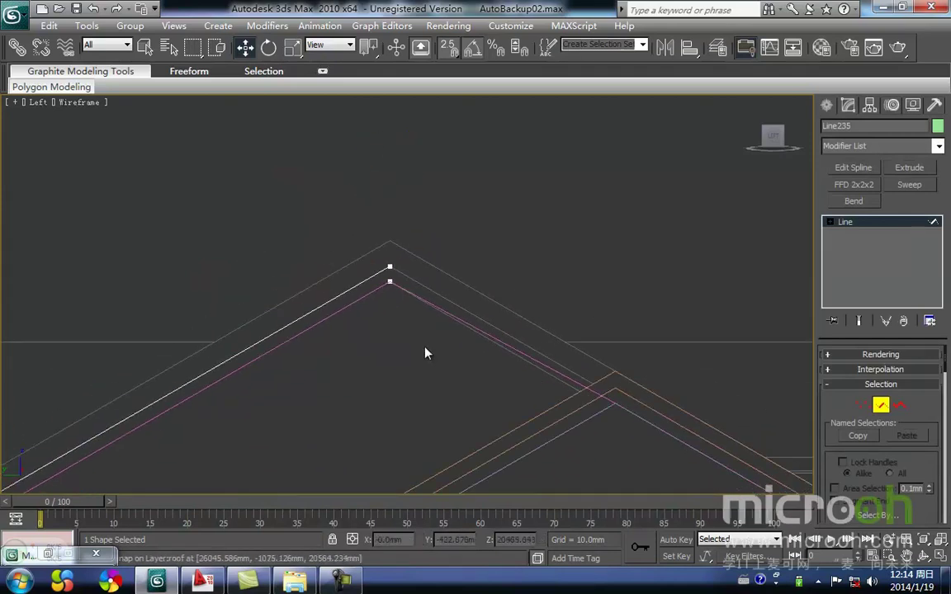
pyautogui.moveTo(429, 325); pyautogui.dragTo(438, 277, button='middle')
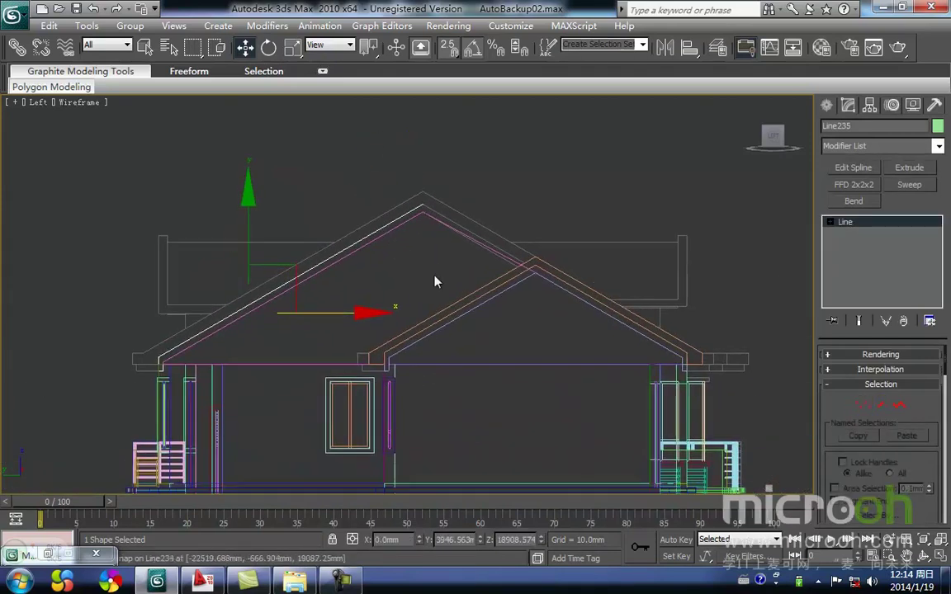
# Clone the open half outline as a single copy and mirror it horizontally for the opposite slope.
pyautogui.keyDown('shift'); pyautogui.moveTo(349, 308); pyautogui.dragTo(464, 314); pyautogui.keyUp('shift')
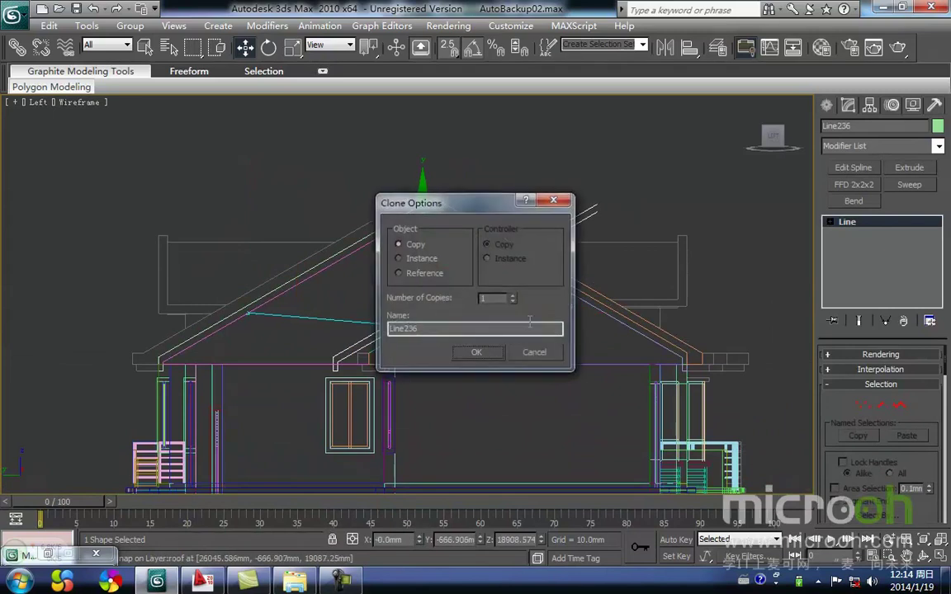
pyautogui.click(477, 353)
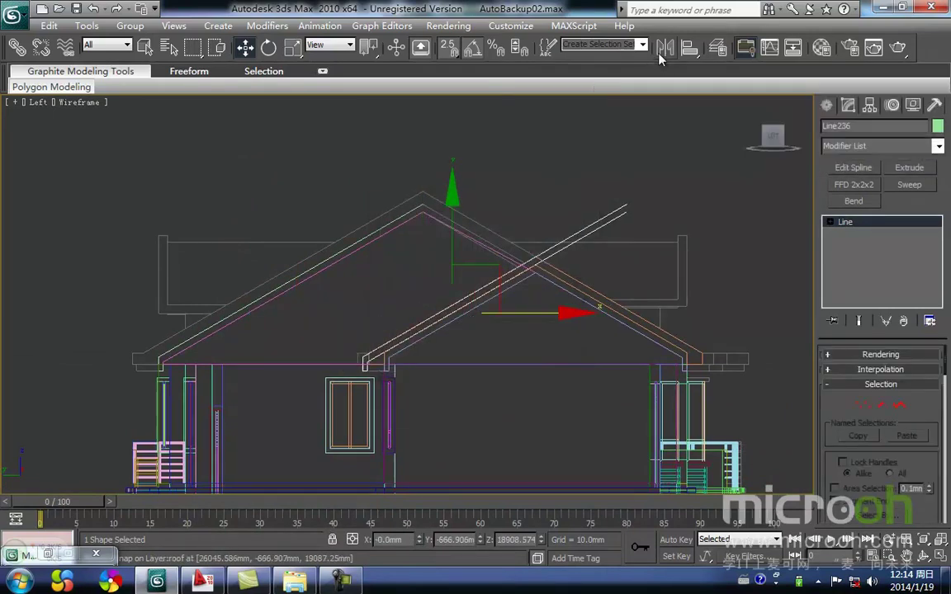
pyautogui.click(664, 47)
pyautogui.click(434, 394)
# Move the mirrored half outline so that its ridge end snaps to the ridge of the first half.
pyautogui.moveTo(337, 260); pyautogui.dragTo(346, 323, button='middle')
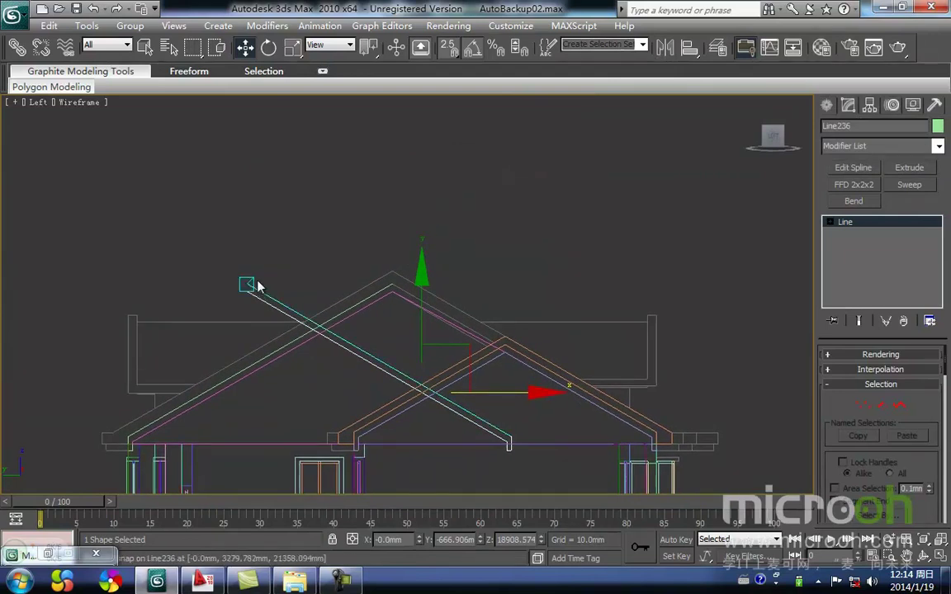
pyautogui.moveTo(245, 279); pyautogui.dragTo(399, 288)
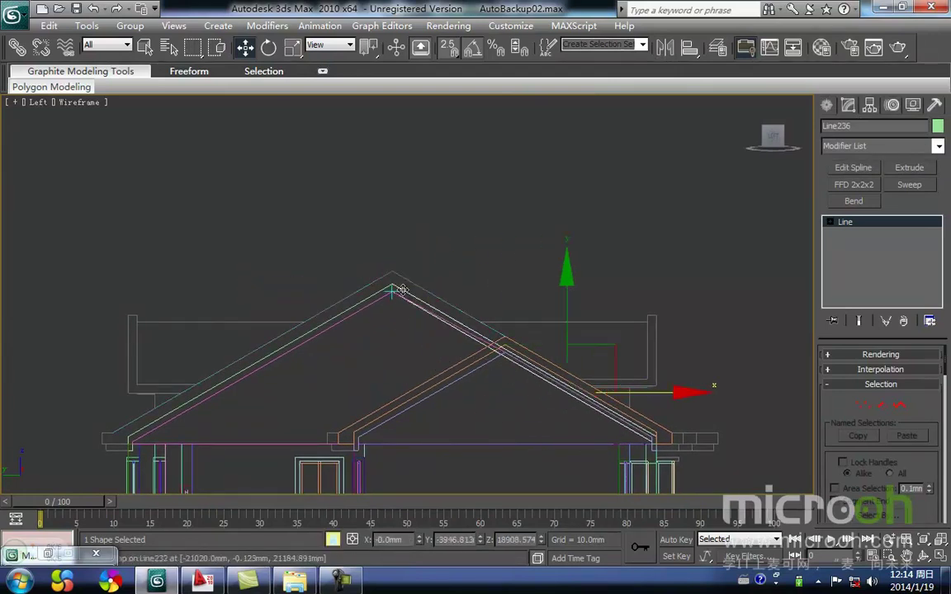
pyautogui.scroll(4, 398, 288)
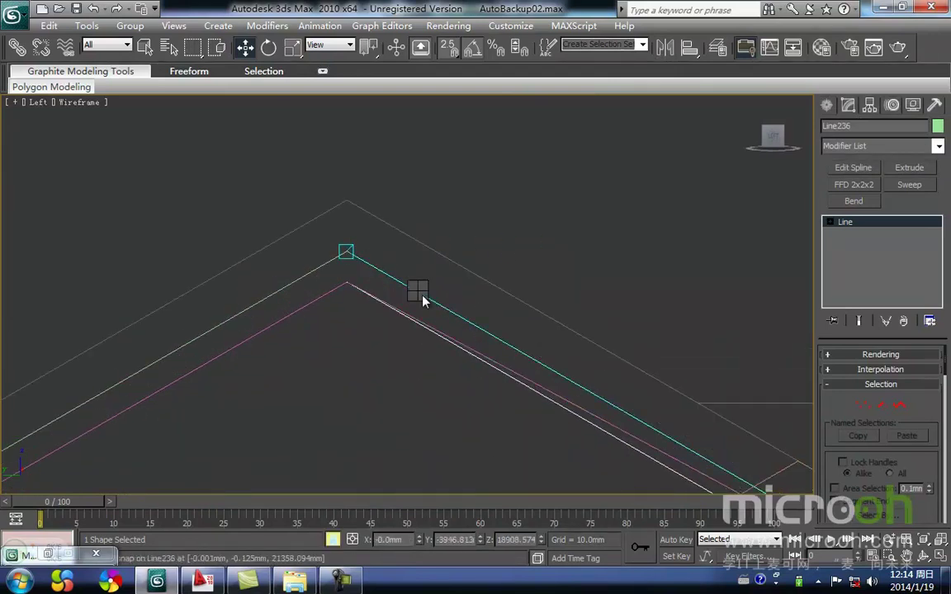
pyautogui.rightClick(422, 297)
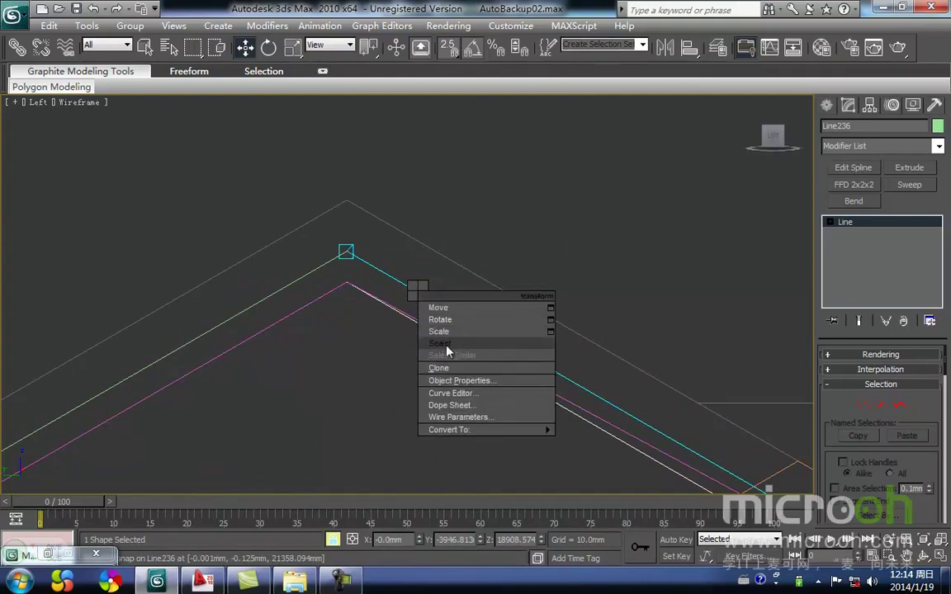
pyautogui.click(397, 323)
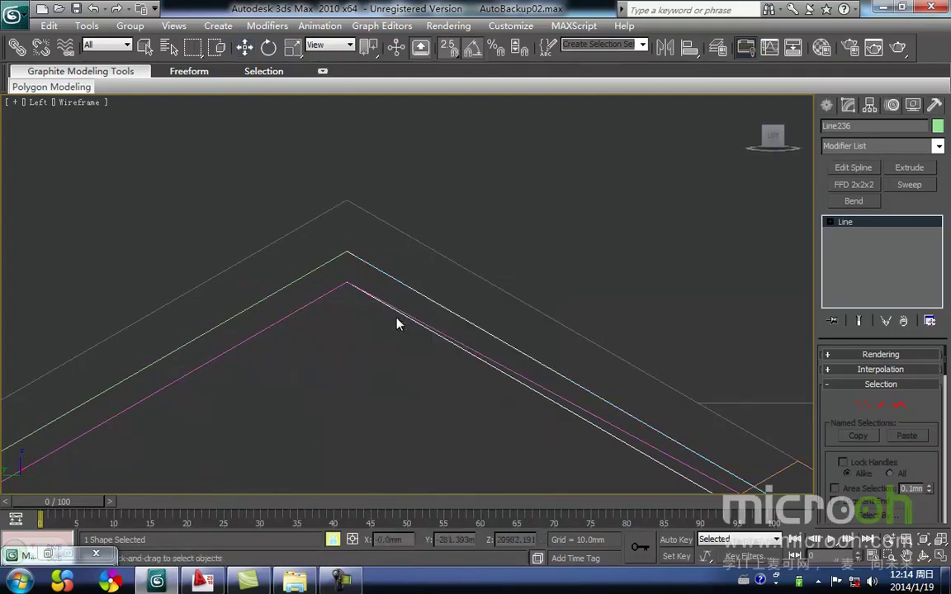
# Attach the opposite half to the slab outline and weld the coincident vertices where both halves meet at the ridge.
pyautogui.click(326, 263)
pyautogui.rightClick(403, 264)
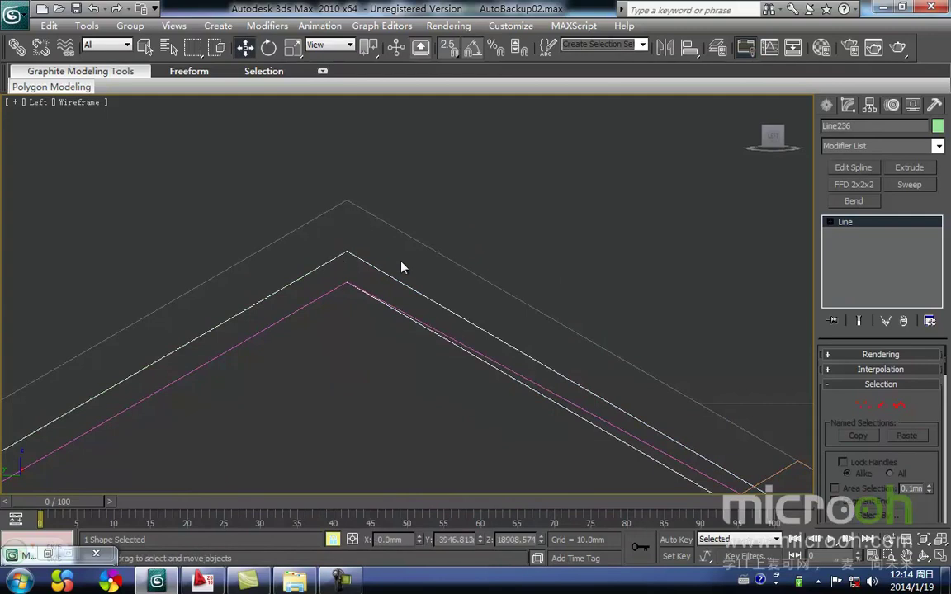
pyautogui.moveTo(403, 264); pyautogui.dragTo(424, 239, button='middle')
pyautogui.press('1')
pyautogui.click(367, 233)
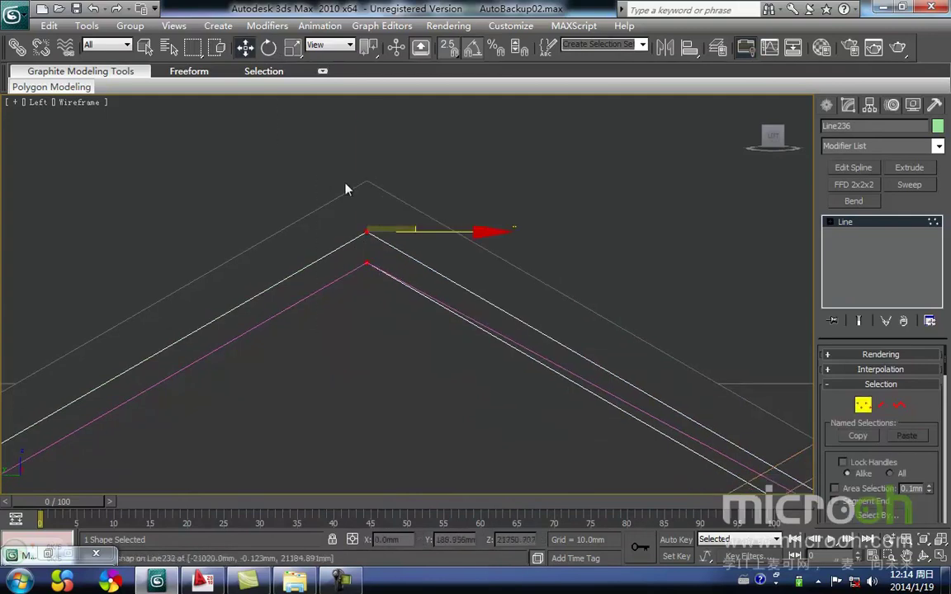
pyautogui.rightClick(368, 248)
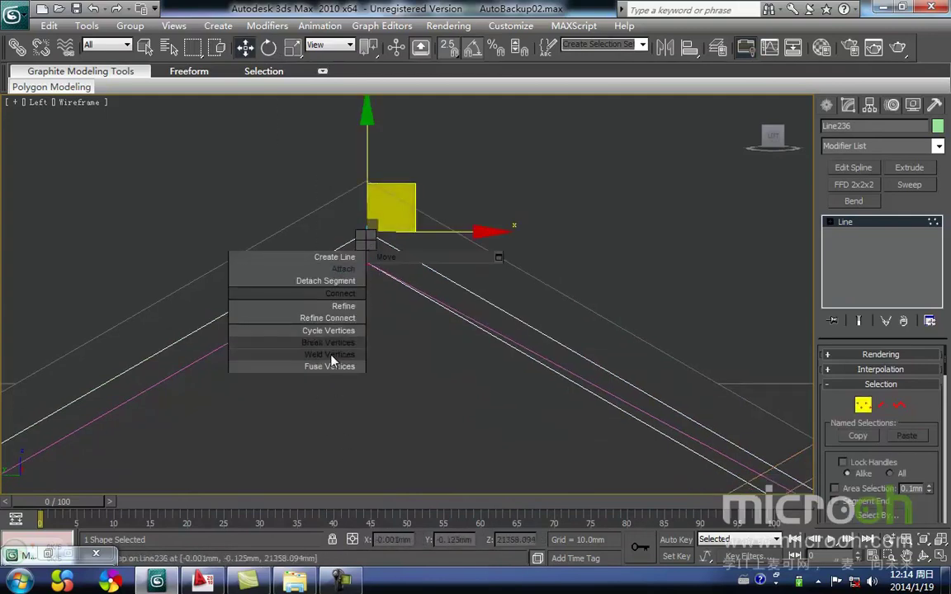
pyautogui.click(331, 356)
# Inspect the joined slab outline's vertices along both slopes and at the eaves.
pyautogui.scroll(-5, 390, 382)
pyautogui.moveTo(478, 382); pyautogui.dragTo(461, 343, button='middle')
pyautogui.moveTo(683, 471); pyautogui.dragTo(353, 334, button='middle')
pyautogui.scroll(2, 353, 333)
pyautogui.moveTo(448, 364); pyautogui.dragTo(507, 363, button='middle')
pyautogui.moveTo(321, 258); pyautogui.dragTo(610, 404, button='middle')
pyautogui.moveTo(239, 340); pyautogui.dragTo(294, 329, button='middle')
pyautogui.moveTo(227, 319); pyautogui.dragTo(417, 329, button='middle')
pyautogui.scroll(-2, 417, 329)
pyautogui.moveTo(347, 339); pyautogui.dragTo(384, 319, button='middle')
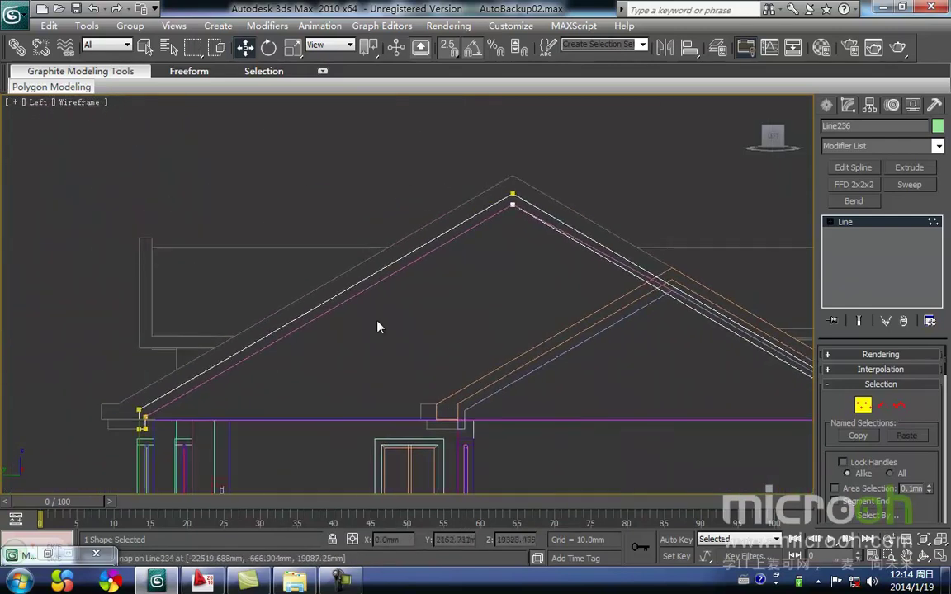
pyautogui.press('1')
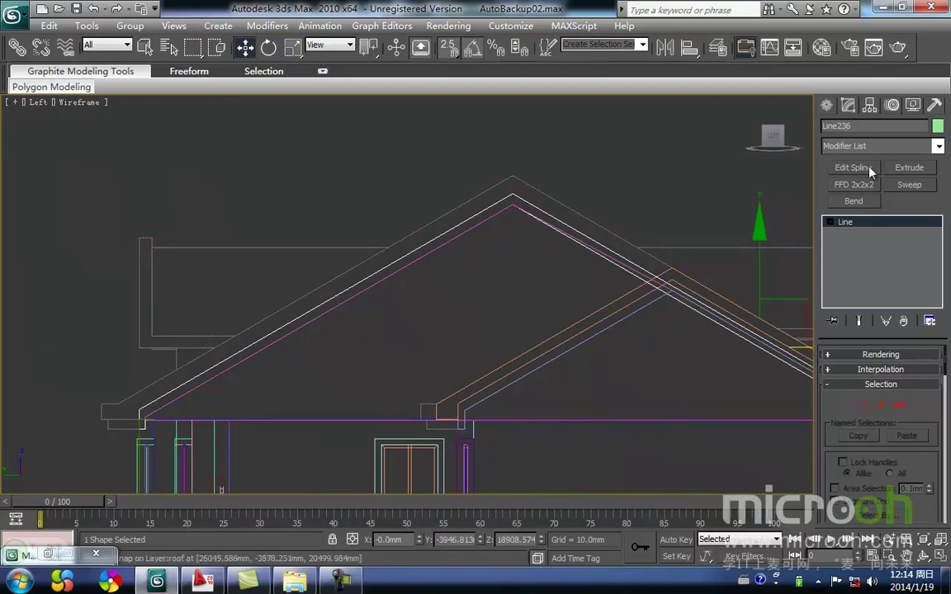
# Extrude the joined large slab outline by 200 mm.
pyautogui.click(908, 168)
pyautogui.scroll(-3, 461, 269)
pyautogui.moveTo(460, 270); pyautogui.dragTo(430, 274, button='middle')
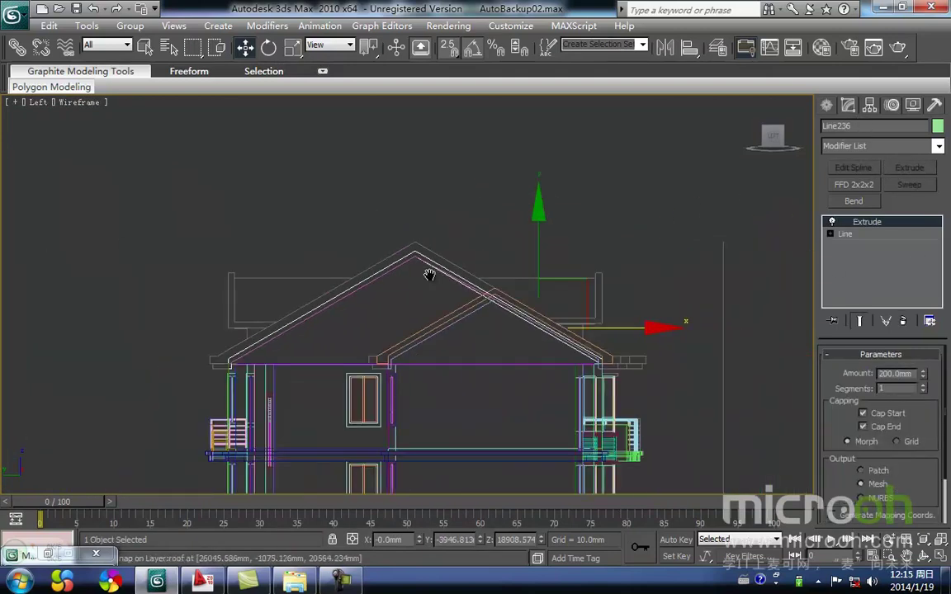
pyautogui.moveTo(430, 485); pyautogui.dragTo(449, 486, button='middle')
pyautogui.scroll(3, 469, 286)
pyautogui.scroll(-3, 469, 286)
pyautogui.moveTo(469, 286); pyautogui.dragTo(168, 284, button='middle')
# Move the extruded slab horizontally in the back view to the gable end of the building, snapping it to the roof's end.
pyautogui.press('k')
pyautogui.press('z')
pyautogui.scroll(-2, 384, 304)
pyautogui.press('space')
pyautogui.moveTo(254, 285); pyautogui.dragTo(717, 284)
pyautogui.moveTo(623, 163); pyautogui.dragTo(398, 194, button='middle')
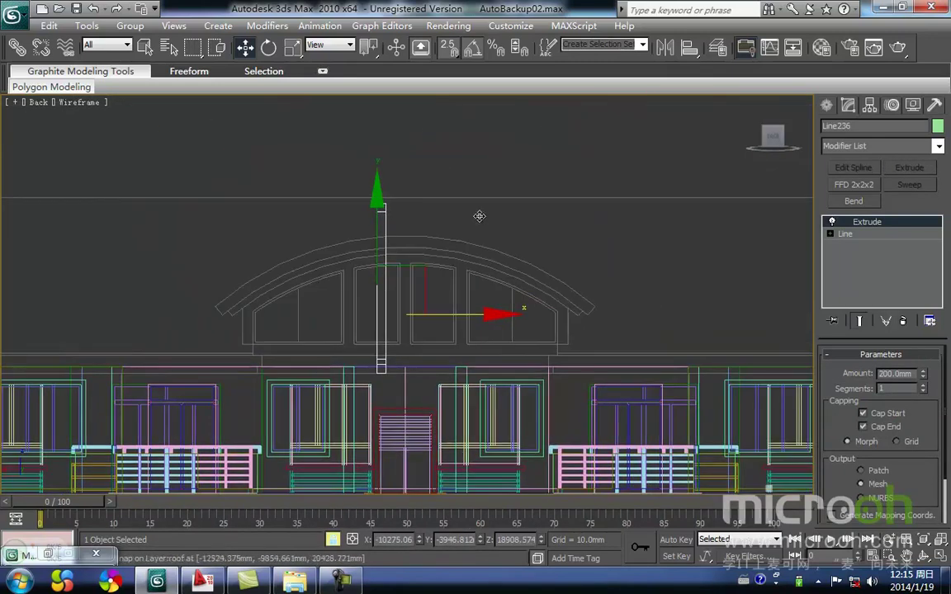
pyautogui.moveTo(391, 197); pyautogui.dragTo(636, 238)
pyautogui.moveTo(636, 237); pyautogui.dragTo(323, 259, button='middle')
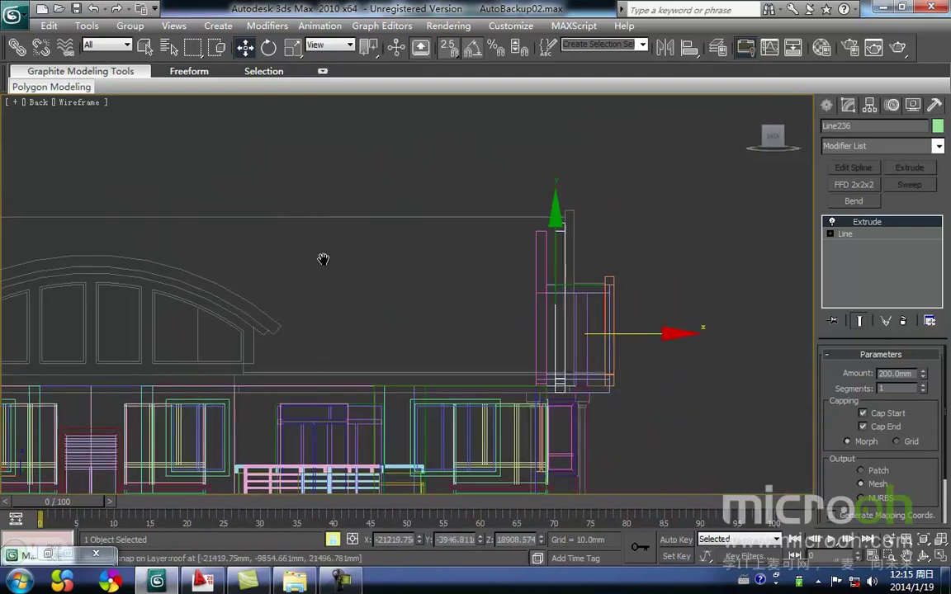
pyautogui.scroll(2, 602, 246)
pyautogui.moveTo(539, 246); pyautogui.dragTo(255, 168, button='middle')
pyautogui.scroll(4, 379, 322)
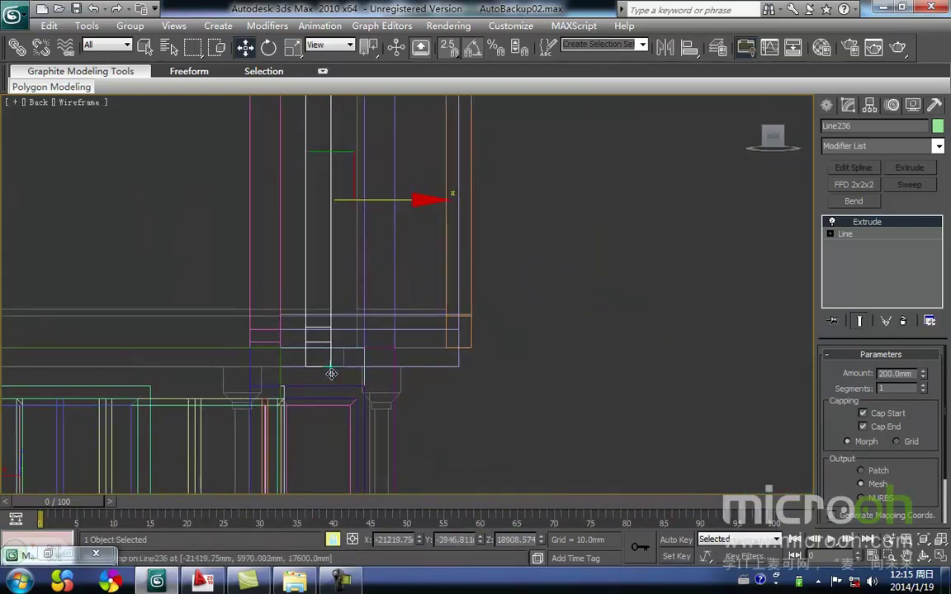
pyautogui.moveTo(331, 374); pyautogui.dragTo(340, 374)
# Measure the roof slab's required length with a temporary circle drawn along the ridge line in the back view, and delete the circle.
pyautogui.scroll(-2, 332, 248)
pyautogui.moveTo(341, 197); pyautogui.dragTo(386, 318, button='middle')
pyautogui.moveTo(396, 226); pyautogui.dragTo(460, 374, button='middle')
pyautogui.moveTo(351, 272); pyautogui.dragTo(583, 322, button='middle')
pyautogui.scroll(-5, 402, 315)
pyautogui.moveTo(311, 314); pyautogui.dragTo(587, 304, button='middle')
pyautogui.moveTo(390, 288); pyautogui.dragTo(147, 260, button='middle')
pyautogui.click(578, 259)
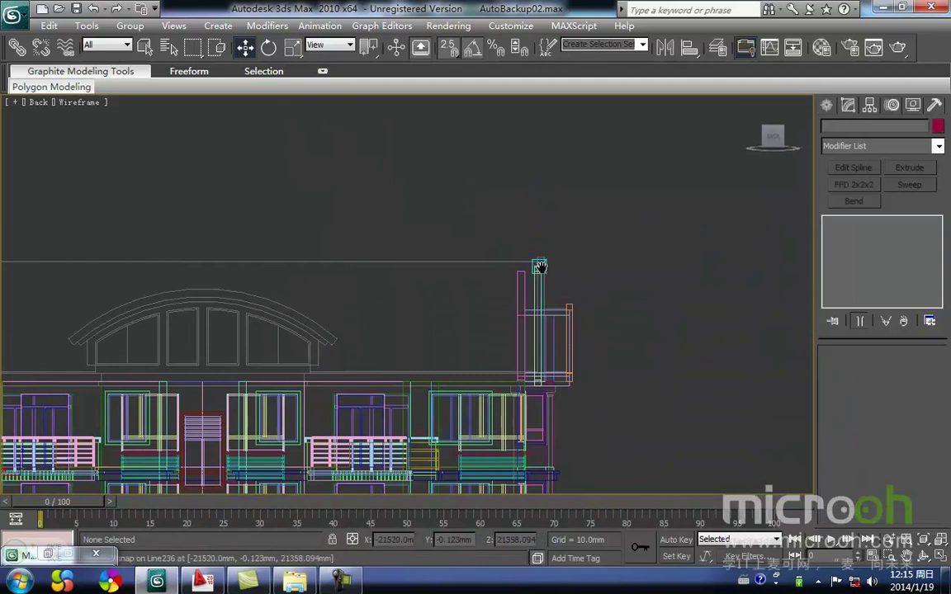
pyautogui.moveTo(541, 271); pyautogui.dragTo(609, 275, button='middle')
pyautogui.click(828, 106)
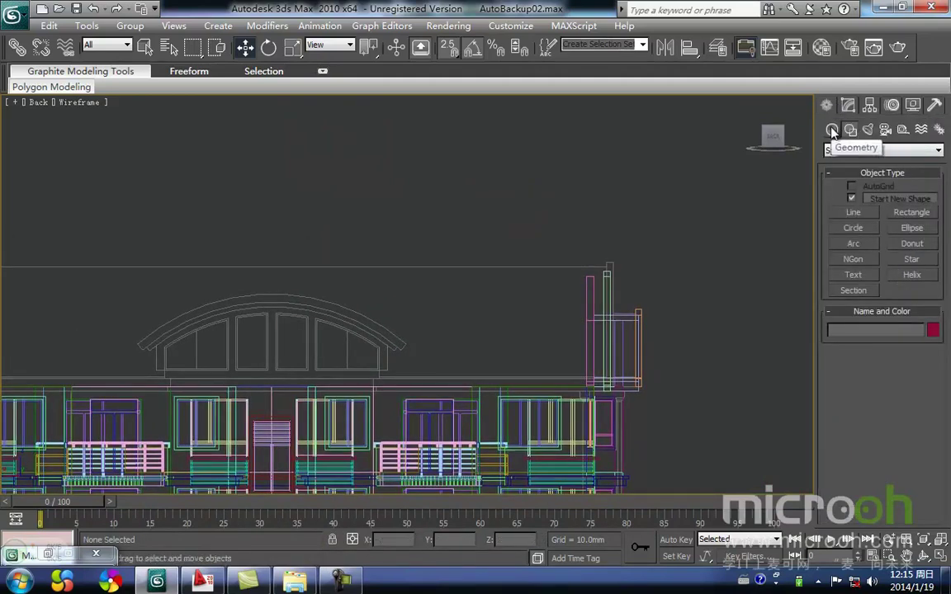
pyautogui.click(855, 229)
pyautogui.moveTo(525, 333); pyautogui.dragTo(592, 333, button='middle')
pyautogui.moveTo(679, 255); pyautogui.dragTo(729, 250, button='middle')
pyautogui.moveTo(741, 253); pyautogui.dragTo(83, 266)
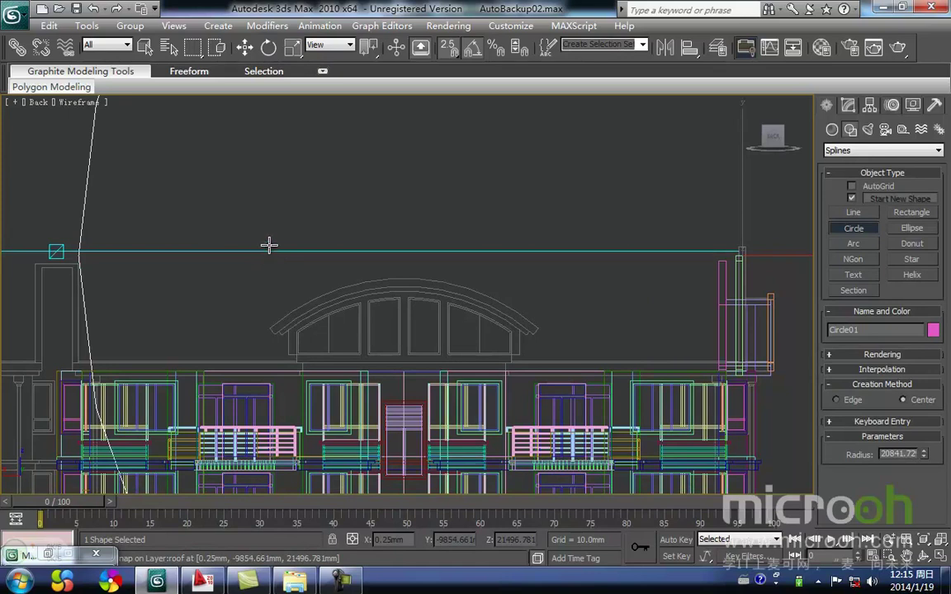
pyautogui.press('w')
pyautogui.moveTo(210, 208); pyautogui.dragTo(210, 351, button='middle')
pyautogui.scroll(-3, 196, 337)
pyautogui.moveTo(375, 235); pyautogui.dragTo(161, 250, button='middle')
pyautogui.press('Delete')
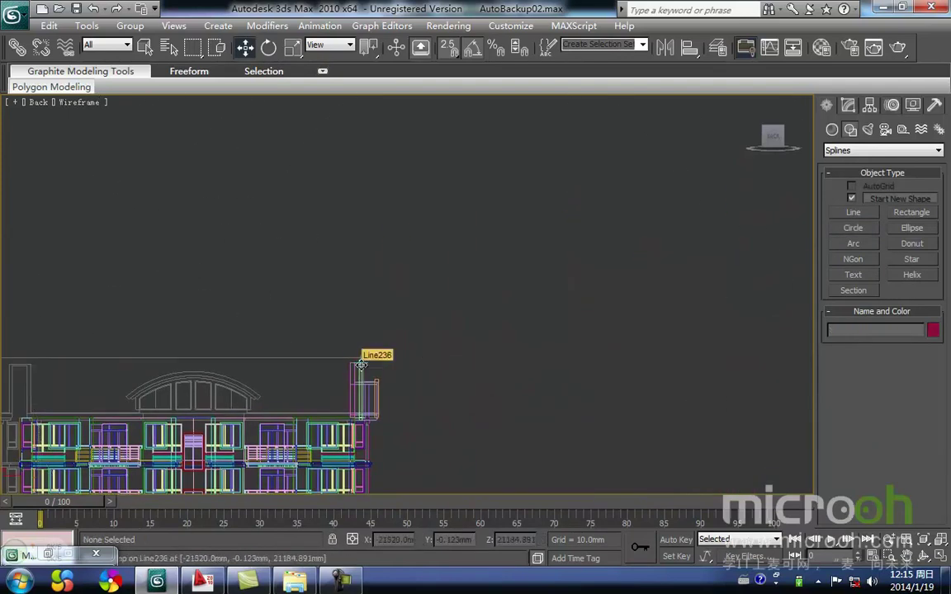
# Set the large roof slab's extrusion amount to 20840 mm.
pyautogui.click(361, 363)
pyautogui.click(848, 104)
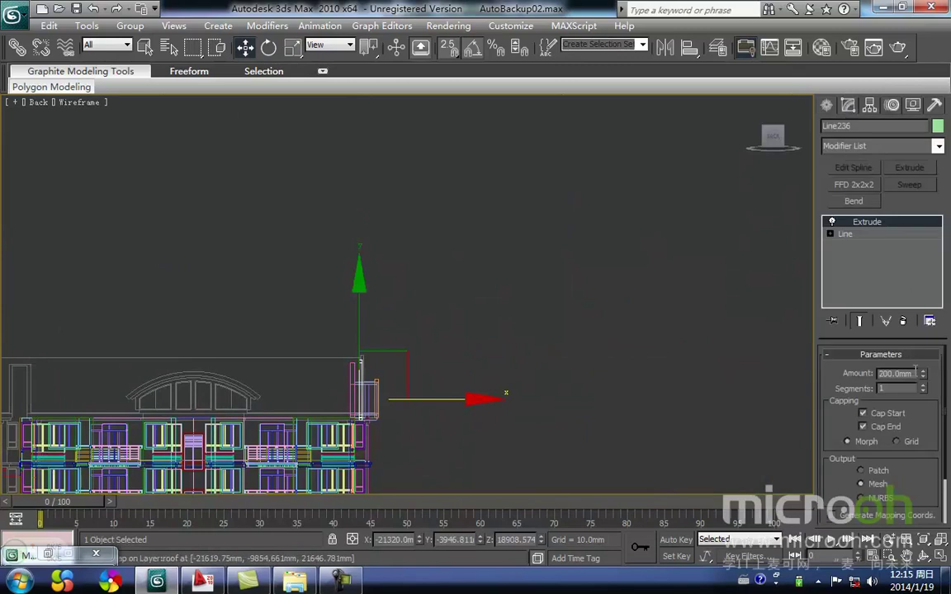
pyautogui.write('2084')
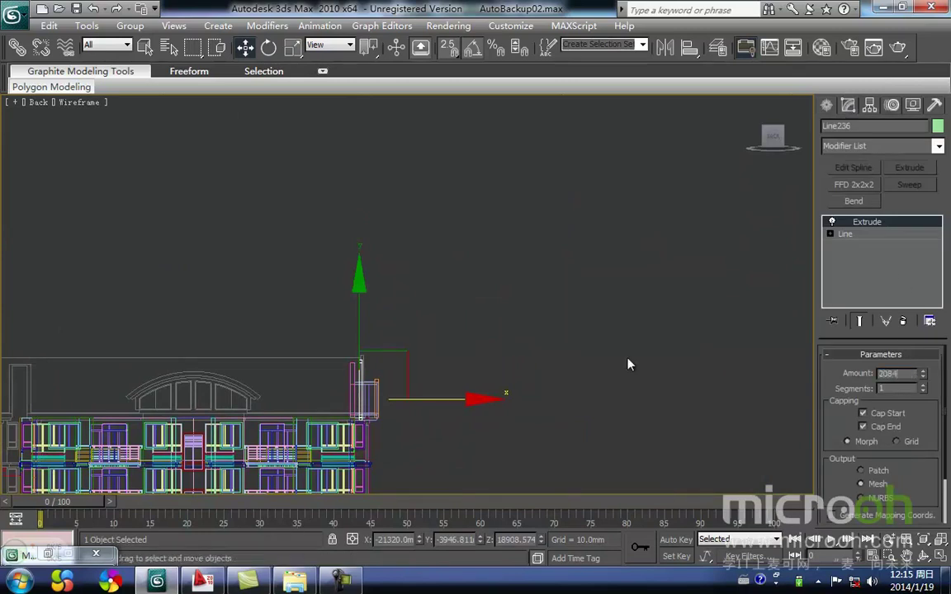
pyautogui.write('0')
pyautogui.press('Return')
# Move the lengthened roof slab horizontally so that its end snaps to the gable end of the building.
pyautogui.moveTo(626, 346); pyautogui.dragTo(717, 318, button='middle')
pyautogui.moveTo(575, 371); pyautogui.dragTo(216, 367)
pyautogui.scroll(2, 404, 323)
pyautogui.moveTo(392, 320); pyautogui.dragTo(311, 320, button='middle')
pyautogui.moveTo(288, 352); pyautogui.dragTo(388, 347)
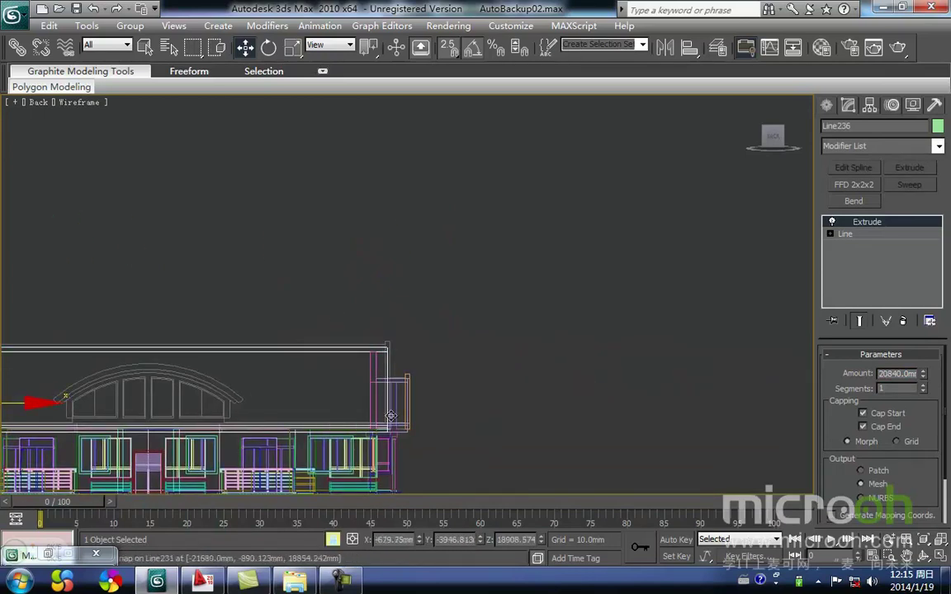
pyautogui.scroll(3, 410, 413)
pyautogui.moveTo(409, 413); pyautogui.dragTo(411, 361, button='middle')
pyautogui.moveTo(364, 400); pyautogui.dragTo(378, 382, button='middle')
pyautogui.scroll(-2, 378, 382)
# Shade the model in an orthographic view and assign the 屋顶 material to the large roof slab.
pyautogui.press('F3')
pyautogui.scroll(-4, 439, 388)
pyautogui.moveTo(439, 388)
pyautogui.keyDown('alt'); pyautogui.mouseDown(button='middle')
pyautogui.moveTo(426, 433)
pyautogui.moveTo(303, 439)
pyautogui.mouseUp(button='middle'); pyautogui.keyUp('alt')
pyautogui.scroll(3, 408, 282)
pyautogui.scroll(6, 409, 282)
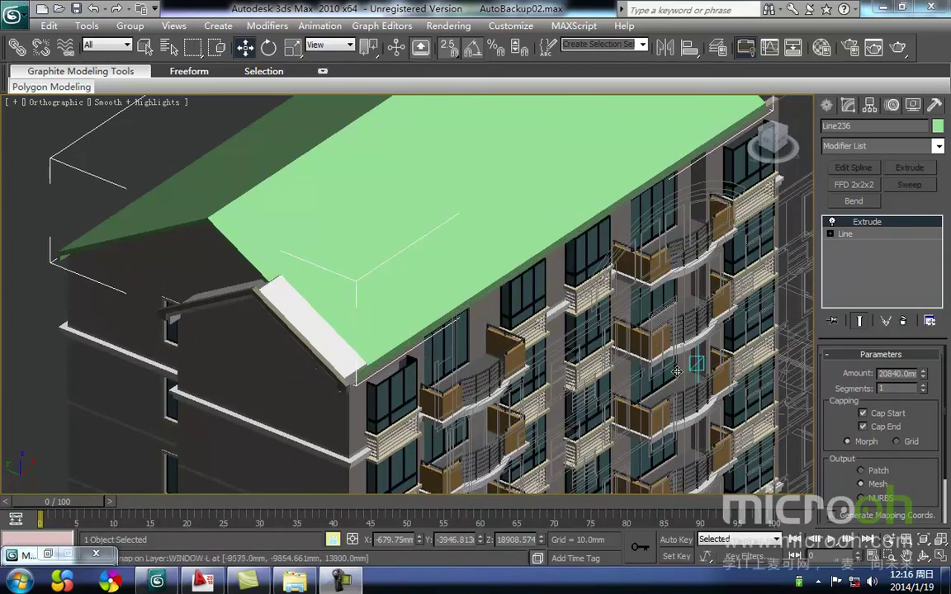
pyautogui.scroll(2, 549, 270)
pyautogui.press('m')
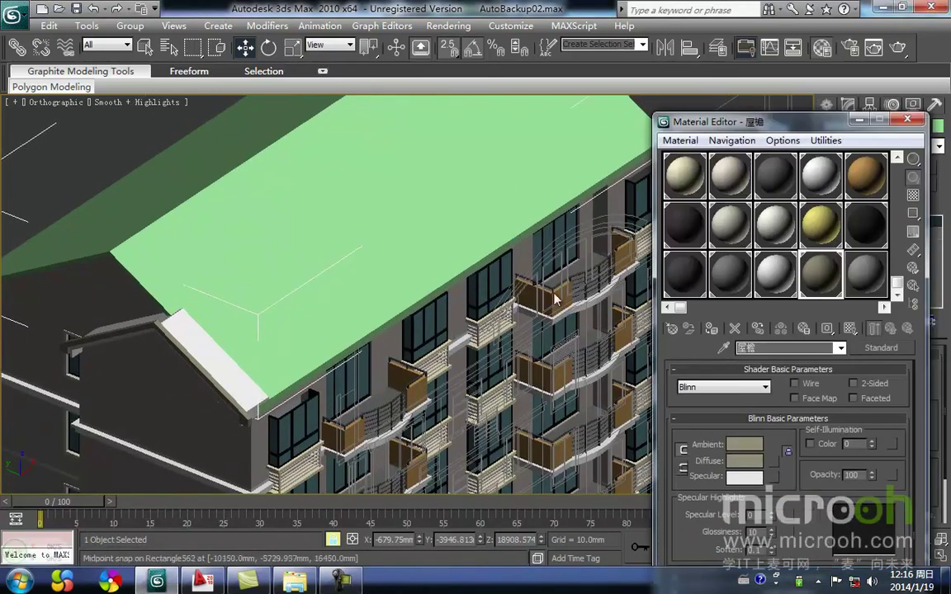
pyautogui.click(761, 282)
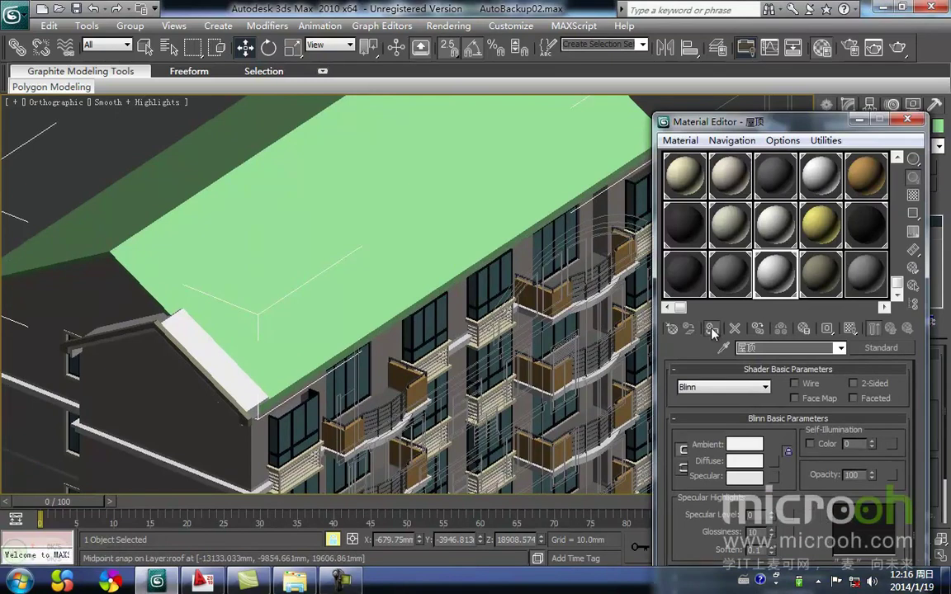
pyautogui.click(711, 329)
pyautogui.click(859, 122)
pyautogui.moveTo(287, 335); pyautogui.dragTo(262, 397, button='middle')
pyautogui.scroll(-4, 261, 397)
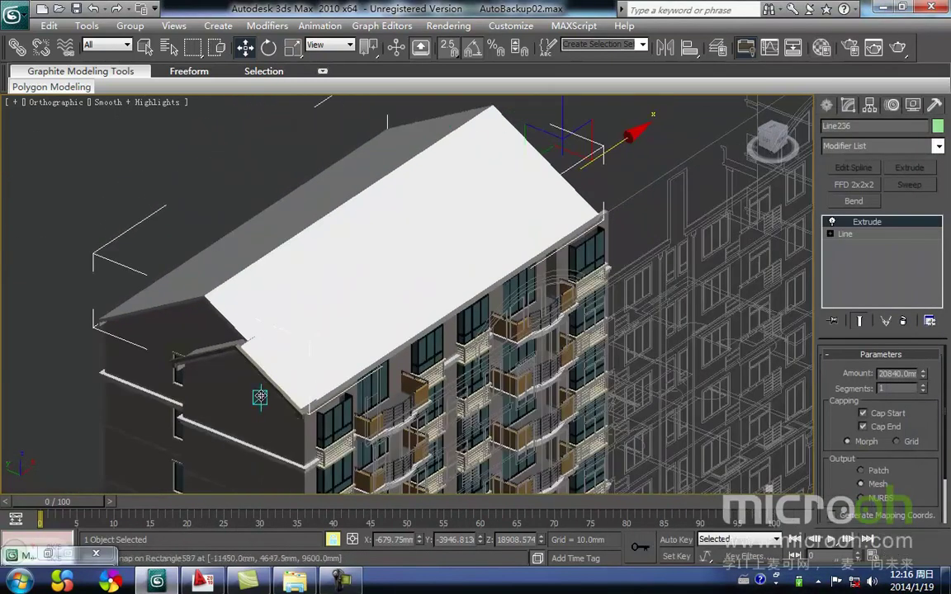
# Start a line outline of the large roof's edge strip in the left wireframe view, tracing its corners at the eave.
pyautogui.press('l')
pyautogui.press('z')
pyautogui.press('F3')
pyautogui.scroll(5, 174, 335)
pyautogui.click(827, 107)
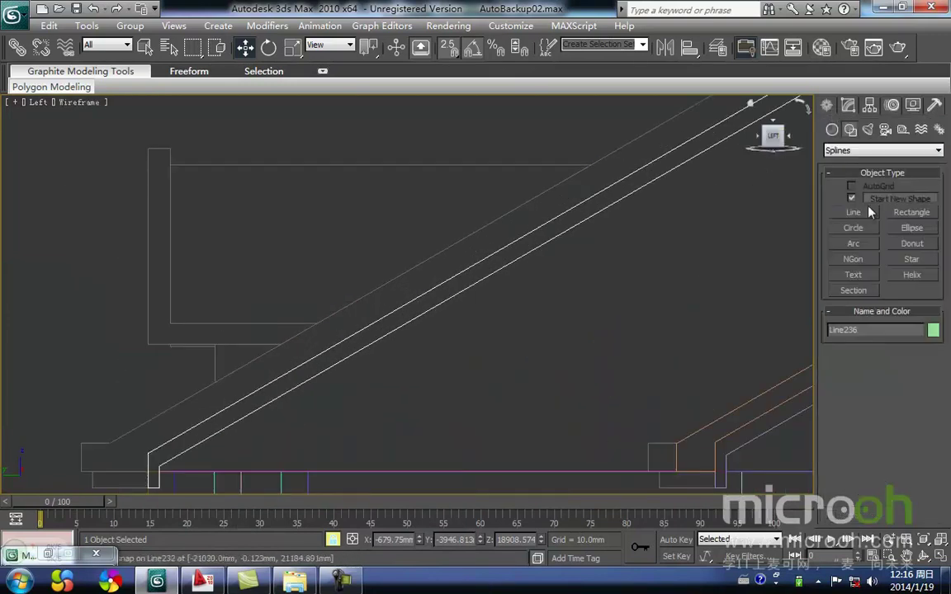
pyautogui.click(853, 213)
pyautogui.scroll(-2, 335, 270)
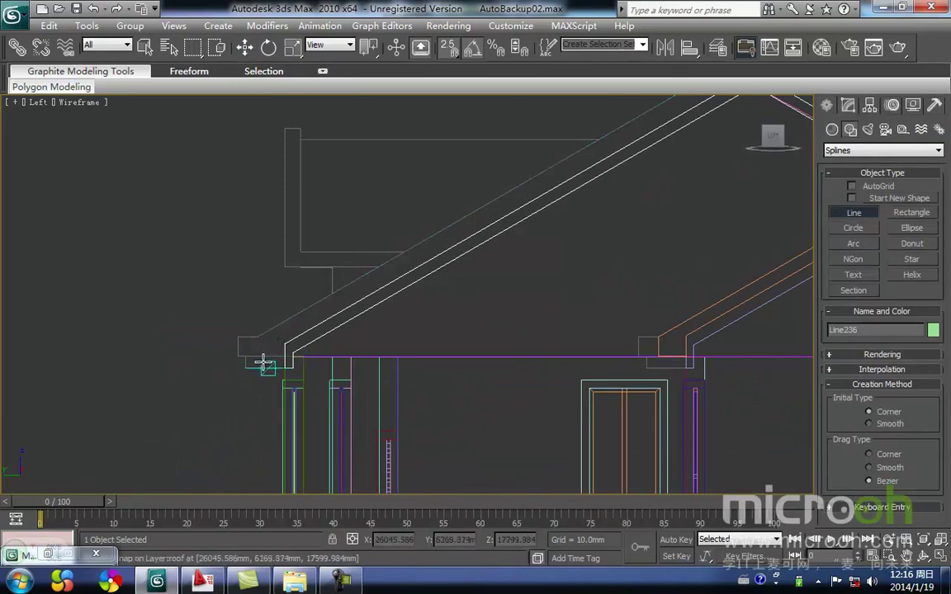
pyautogui.moveTo(284, 363); pyautogui.dragTo(266, 380, button='middle')
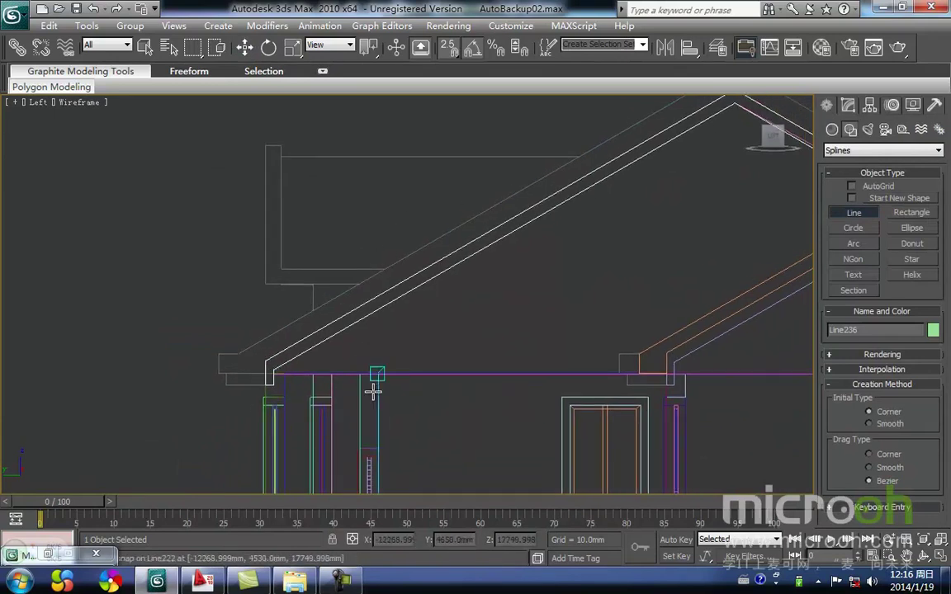
pyautogui.moveTo(407, 379); pyautogui.dragTo(385, 386, button='middle')
pyautogui.rightClick(217, 361)
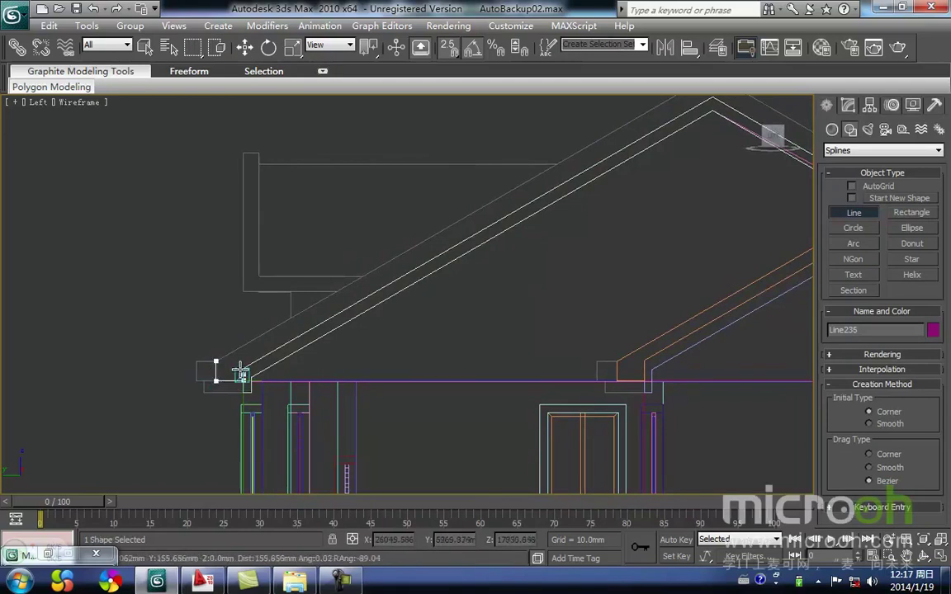
pyautogui.click(242, 369)
# Continue the edge strip outline over the ridge to the small gable roof and back along the upper edge, closing the spline.
pyautogui.moveTo(602, 110); pyautogui.dragTo(408, 270, button='middle')
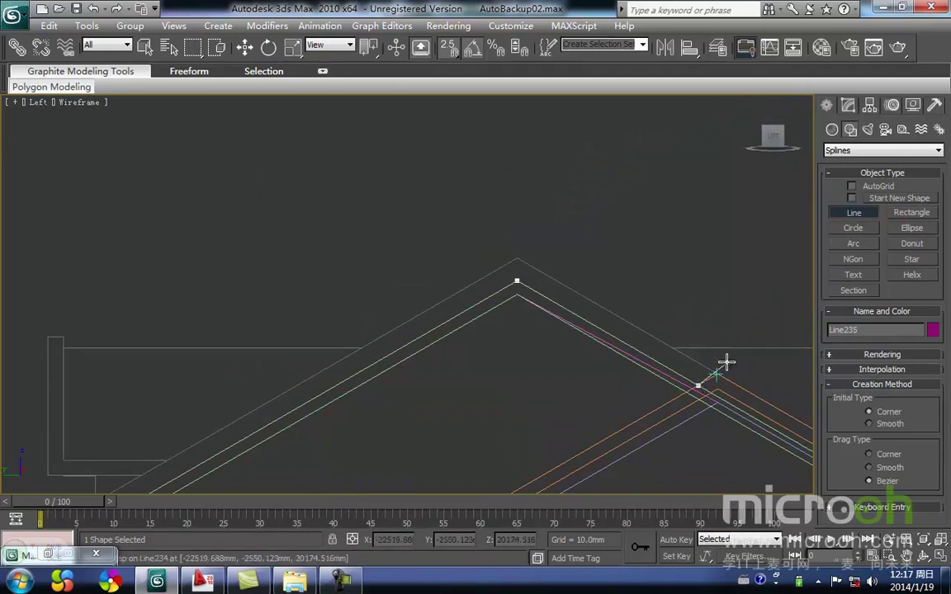
pyautogui.click(511, 250)
pyautogui.press('i')
pyautogui.press('i')
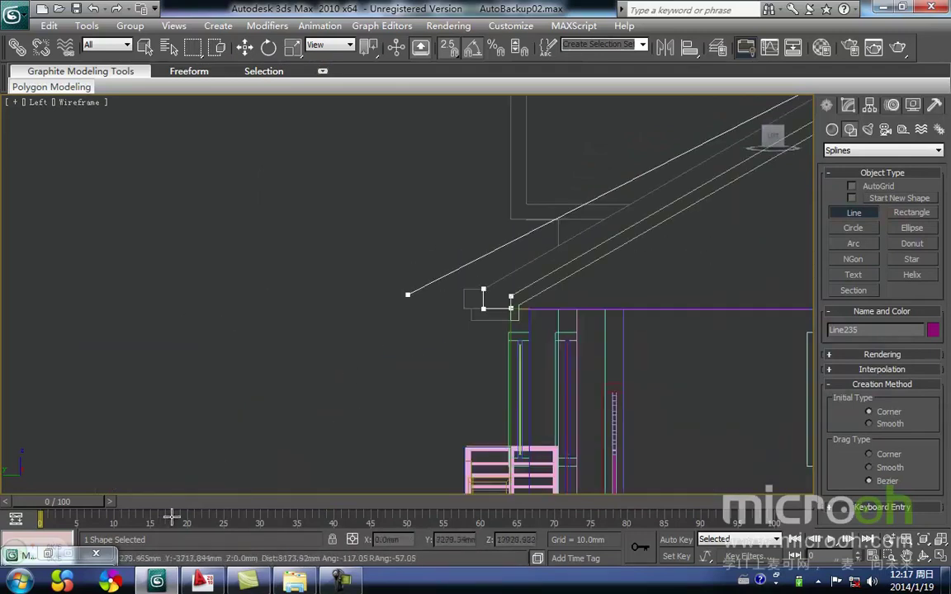
pyautogui.click(482, 289)
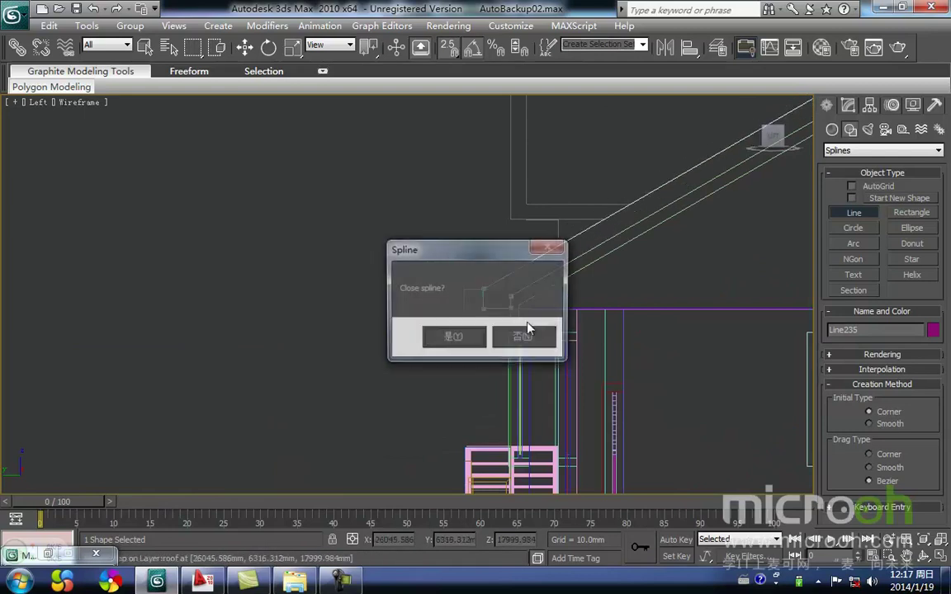
pyautogui.click(453, 339)
pyautogui.click(434, 334)
pyautogui.scroll(-2, 403, 351)
pyautogui.moveTo(404, 352); pyautogui.dragTo(186, 373, button='middle')
pyautogui.moveTo(507, 330); pyautogui.dragTo(461, 346, button='middle')
# Extrude the closed edge strip outline by 200 mm.
pyautogui.click(847, 105)
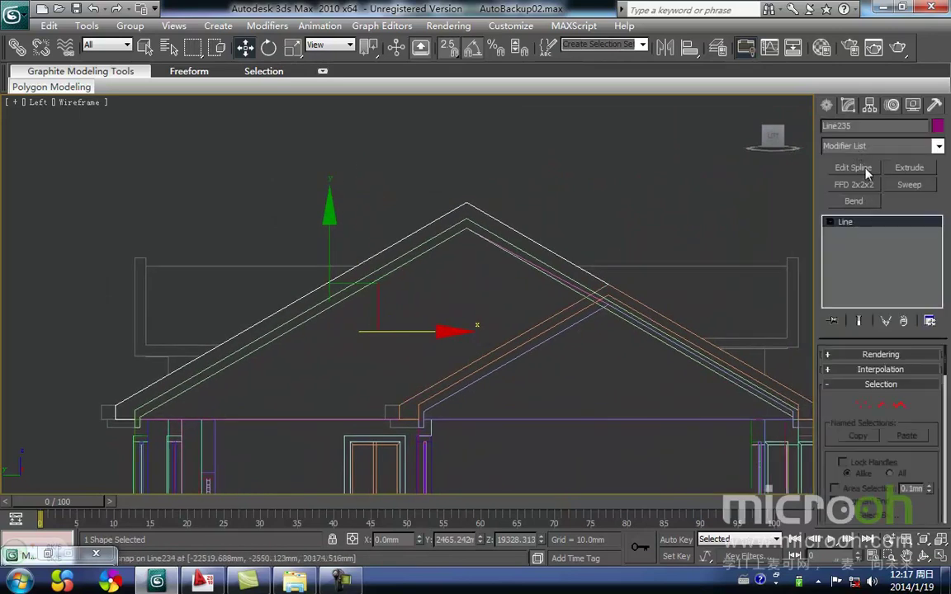
pyautogui.click(909, 169)
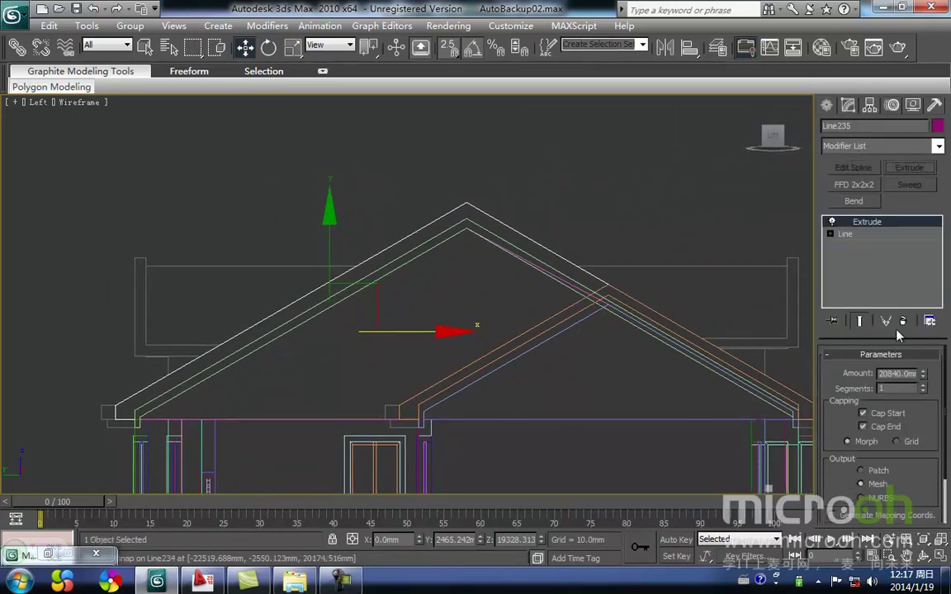
pyautogui.rightClick(916, 376)
pyautogui.click(799, 345)
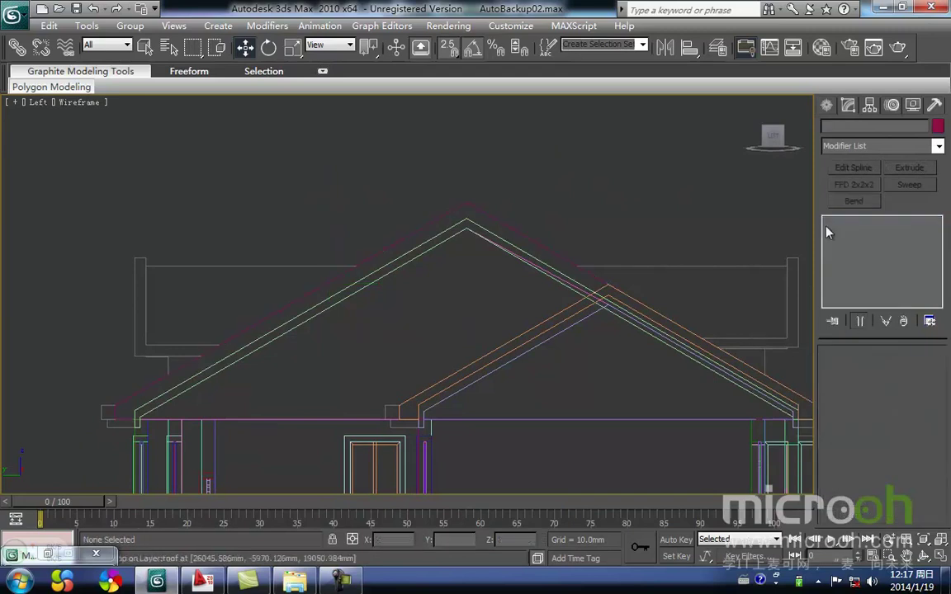
pyautogui.click(536, 241)
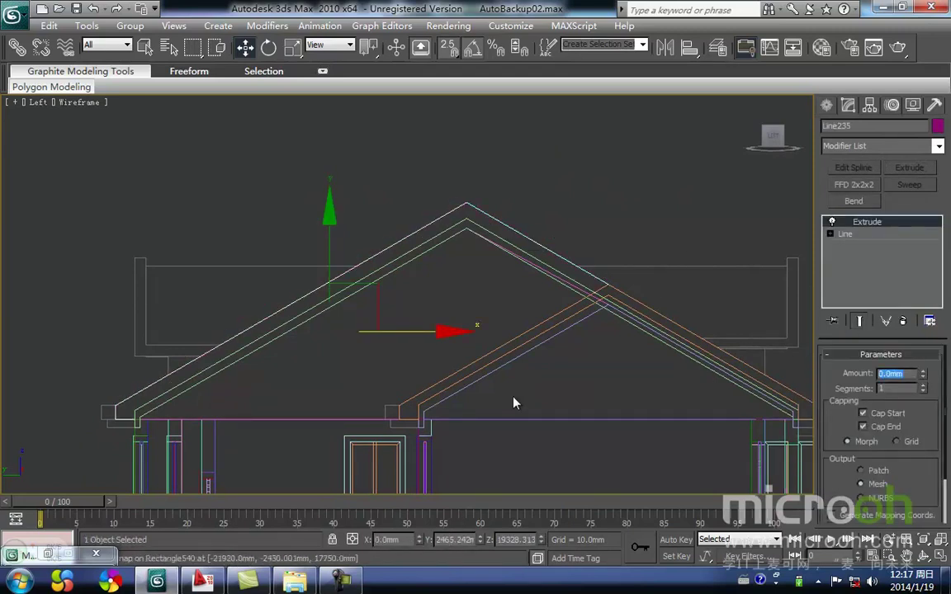
pyautogui.press('Return')
# Move the extruded edge strip horizontally in the back view, snapping it to the outer end of the roof in the reference drawing.
pyautogui.moveTo(441, 356); pyautogui.dragTo(197, 376, button='middle')
pyautogui.press('k')
pyautogui.press('z')
pyautogui.scroll(-3, 502, 314)
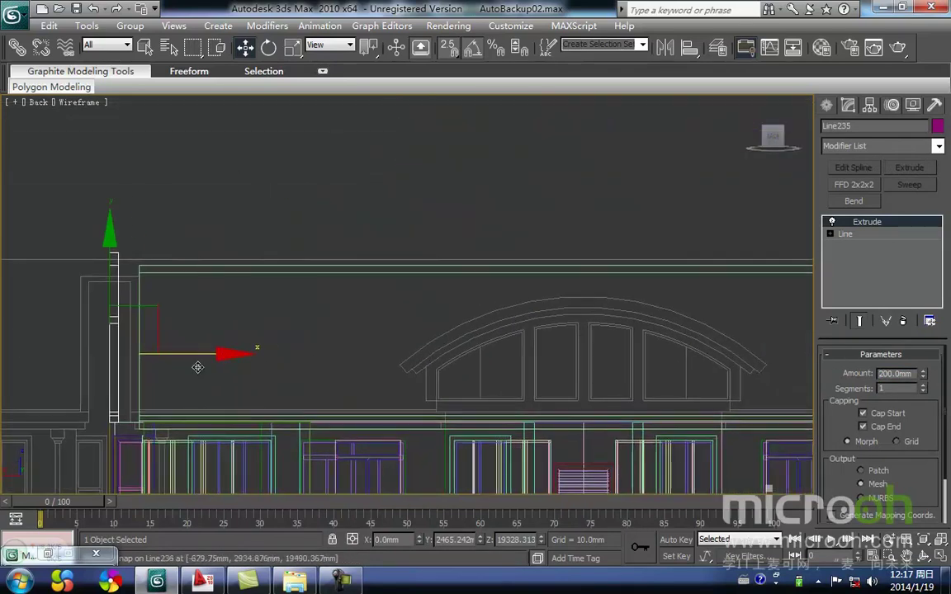
pyautogui.moveTo(230, 354); pyautogui.dragTo(726, 360)
pyautogui.moveTo(799, 349); pyautogui.dragTo(490, 380, button='middle')
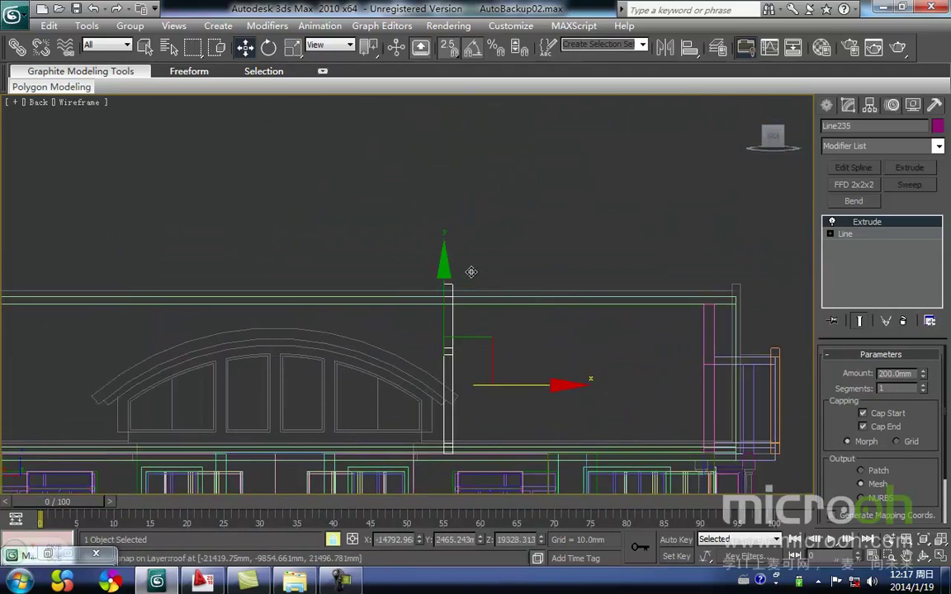
pyautogui.moveTo(462, 279)
pyautogui.mouseDown()
pyautogui.moveTo(706, 266)
pyautogui.moveTo(740, 283)
pyautogui.mouseUp()
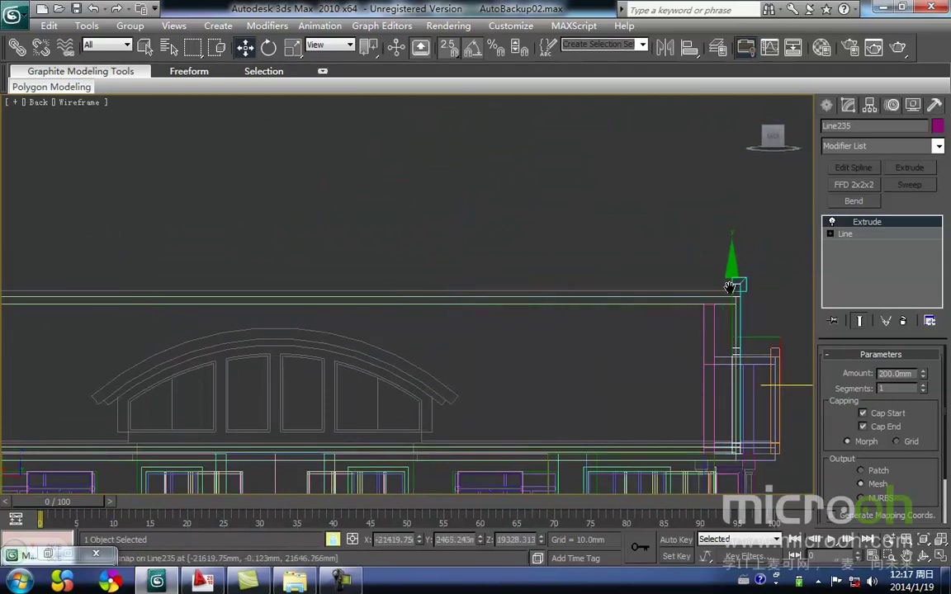
pyautogui.moveTo(745, 344); pyautogui.dragTo(669, 320, button='middle')
# Shade the model in an orthographic view and assign the 屋檐 material to the edge strip.
pyautogui.press('F3')
pyautogui.scroll(-5, 669, 320)
pyautogui.keyDown('alt'); pyautogui.moveTo(681, 372); pyautogui.dragTo(557, 361, button='middle'); pyautogui.keyUp('alt')
pyautogui.press('m')
pyautogui.click(824, 283)
pyautogui.click(712, 329)
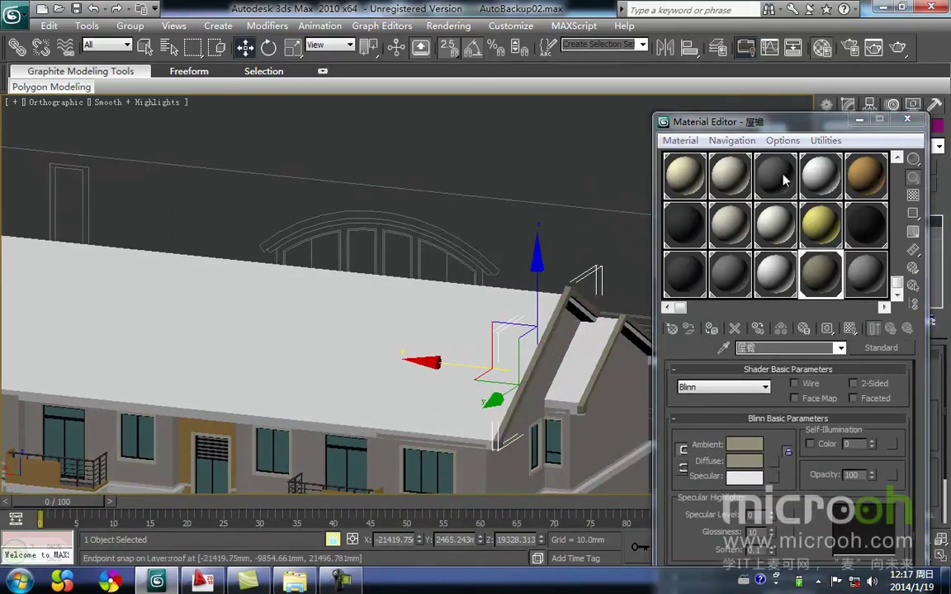
# Minimise the Material Editor, deselect the edge strip and inspect the finished roof edge on the building.
pyautogui.click(855, 122)
pyautogui.moveTo(623, 254); pyautogui.dragTo(512, 299, button='middle')
pyautogui.click(569, 307)
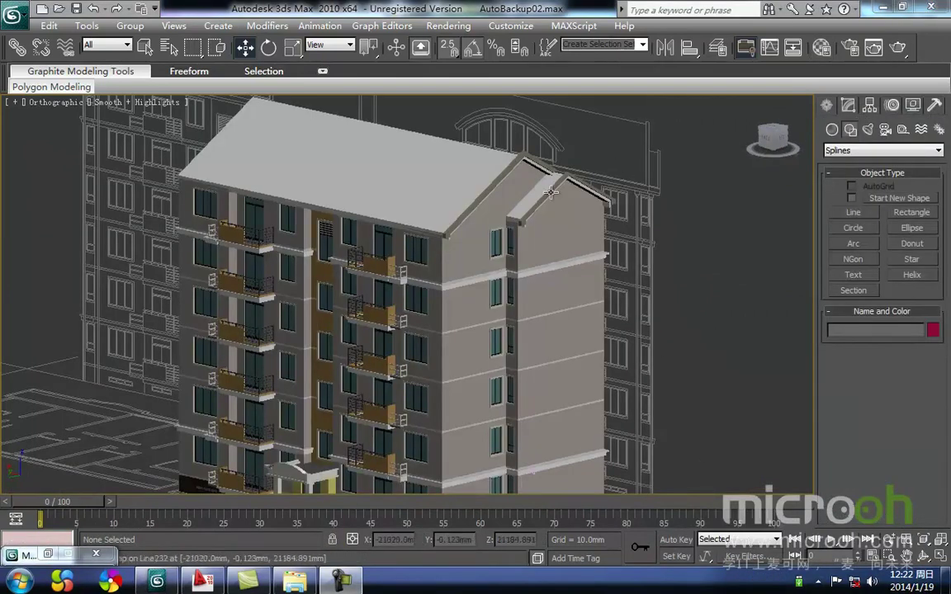
pyautogui.moveTo(505, 165); pyautogui.dragTo(508, 249, button='middle')
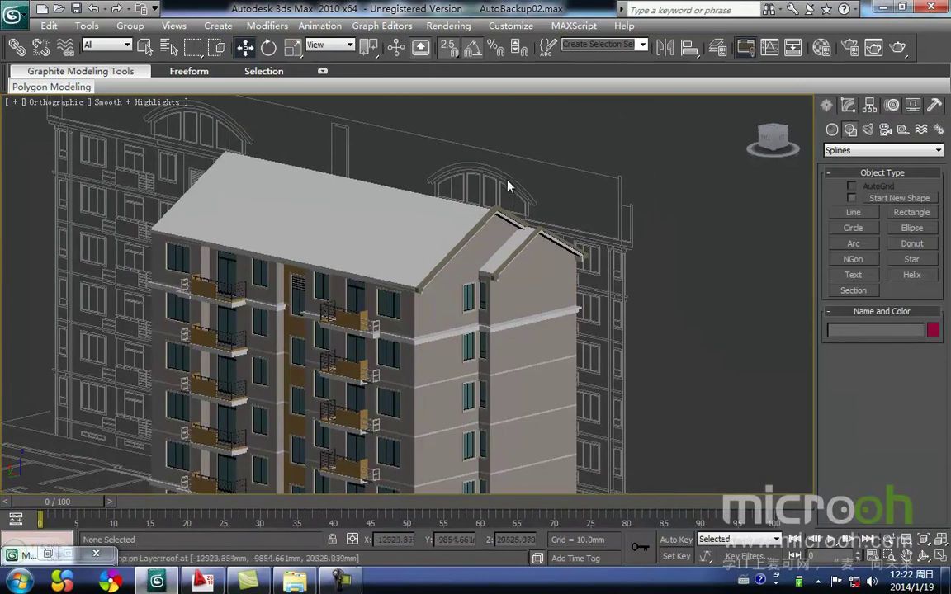
pyautogui.moveTo(464, 193); pyautogui.dragTo(474, 182, button='middle')
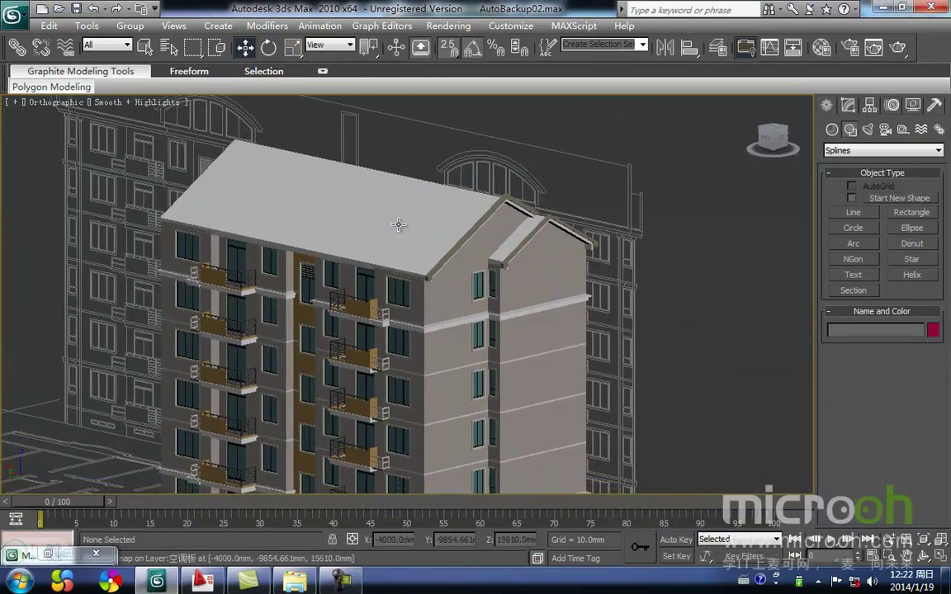
pyautogui.moveTo(400, 224); pyautogui.dragTo(507, 235, button='middle')
# View the building from the top and hide all geometry so only the reference floor plan drawing remains.
pyautogui.press('t')
pyautogui.press('z')
pyautogui.scroll(4, 454, 265)
pyautogui.scroll(-4, 455, 266)
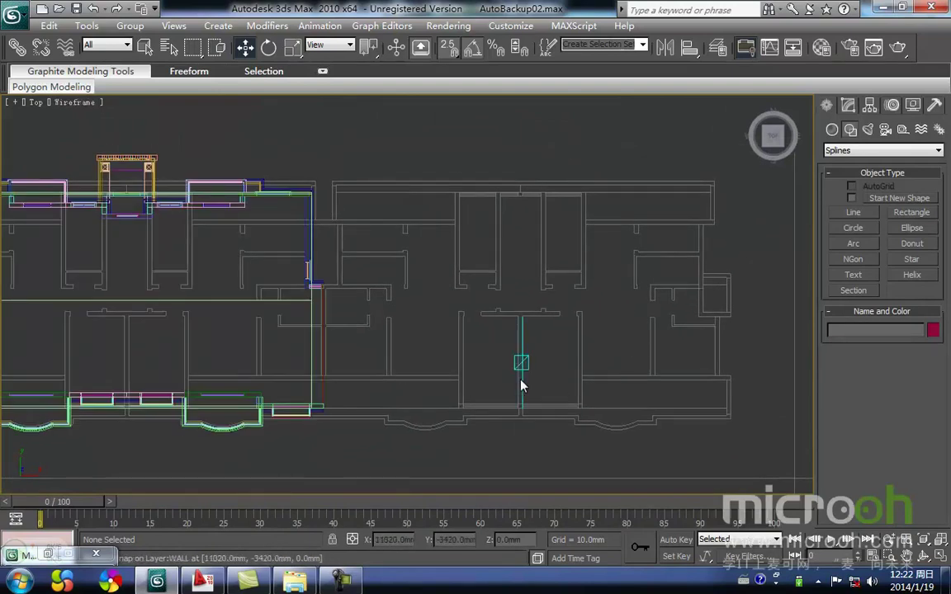
pyautogui.moveTo(357, 331); pyautogui.dragTo(479, 337, button='middle')
pyautogui.moveTo(608, 361); pyautogui.dragTo(518, 317, button='middle')
pyautogui.moveTo(487, 395); pyautogui.dragTo(579, 423, button='middle')
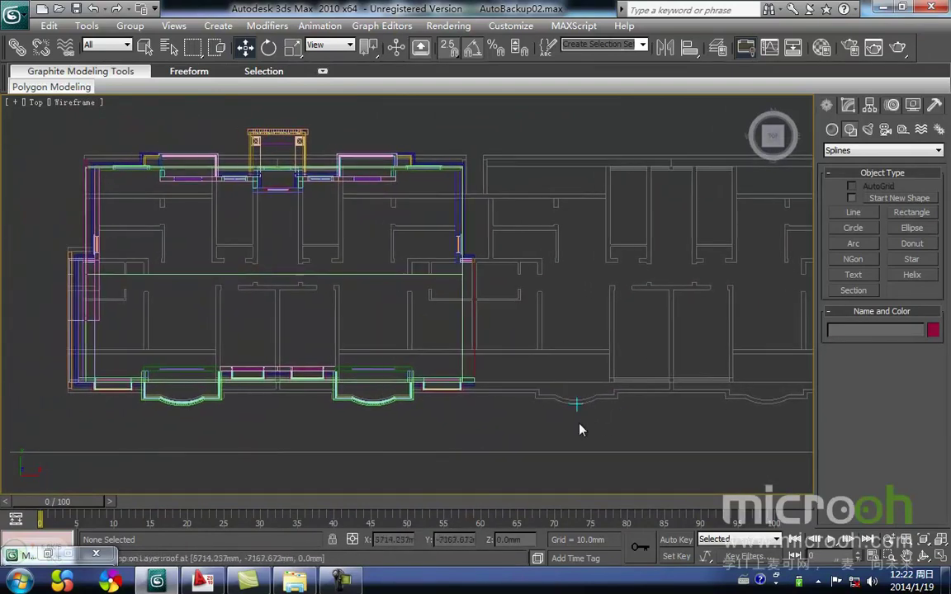
pyautogui.hotkey('shift', 'g')
pyautogui.moveTo(334, 397); pyautogui.dragTo(490, 374, button='middle')
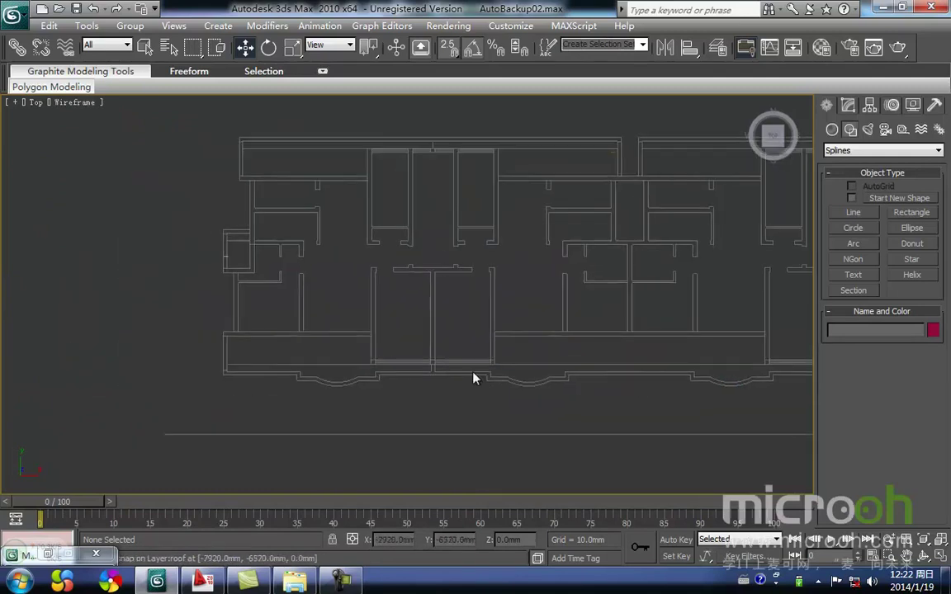
# Examine the curved balcony outlines along the lower edge of the floor plan drawing.
pyautogui.moveTo(393, 386); pyautogui.dragTo(337, 302, button='middle')
pyautogui.scroll(3, 354, 390)
pyautogui.scroll(2, 336, 304)
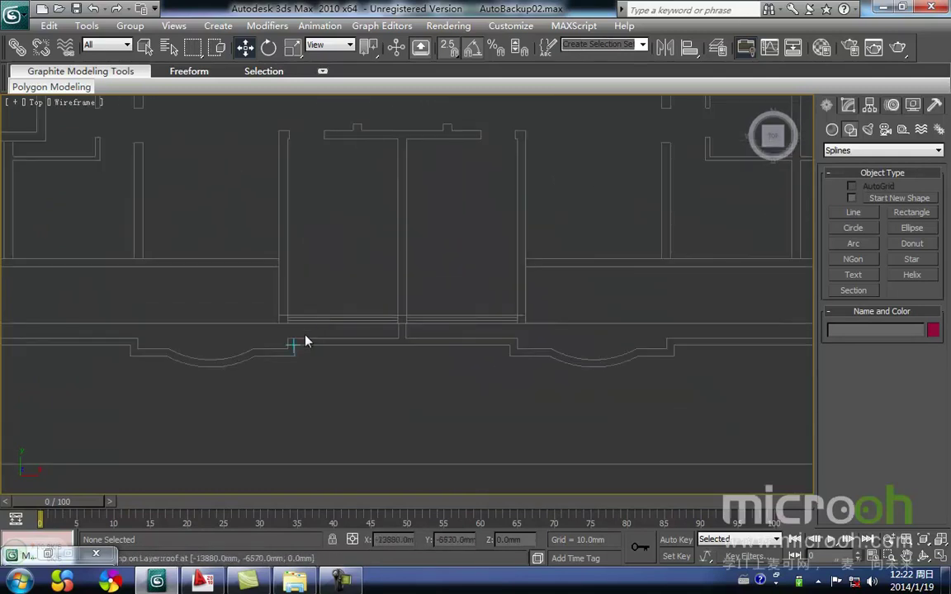
pyautogui.moveTo(201, 352); pyautogui.dragTo(334, 374, button='middle')
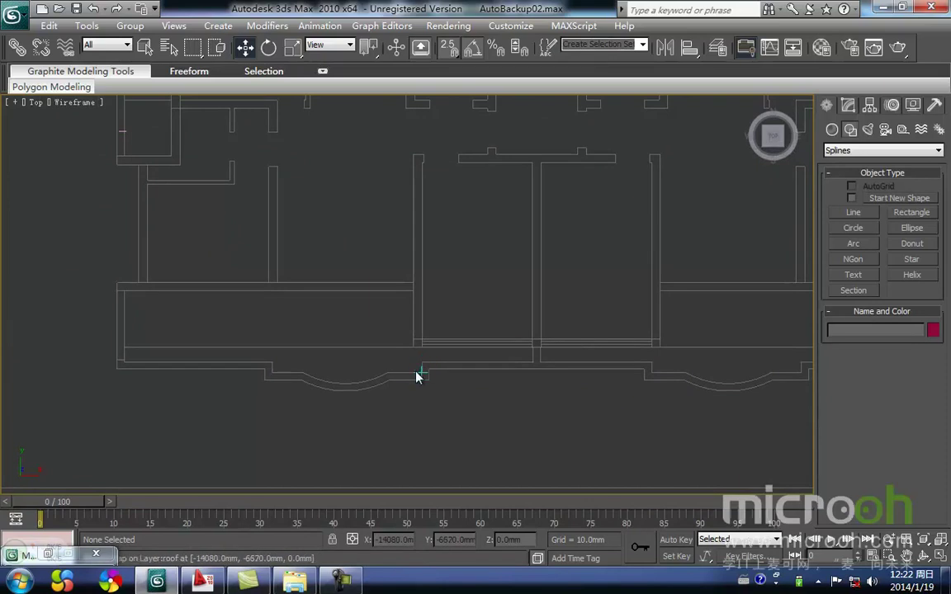
pyautogui.moveTo(332, 379); pyautogui.dragTo(306, 406, button='middle')
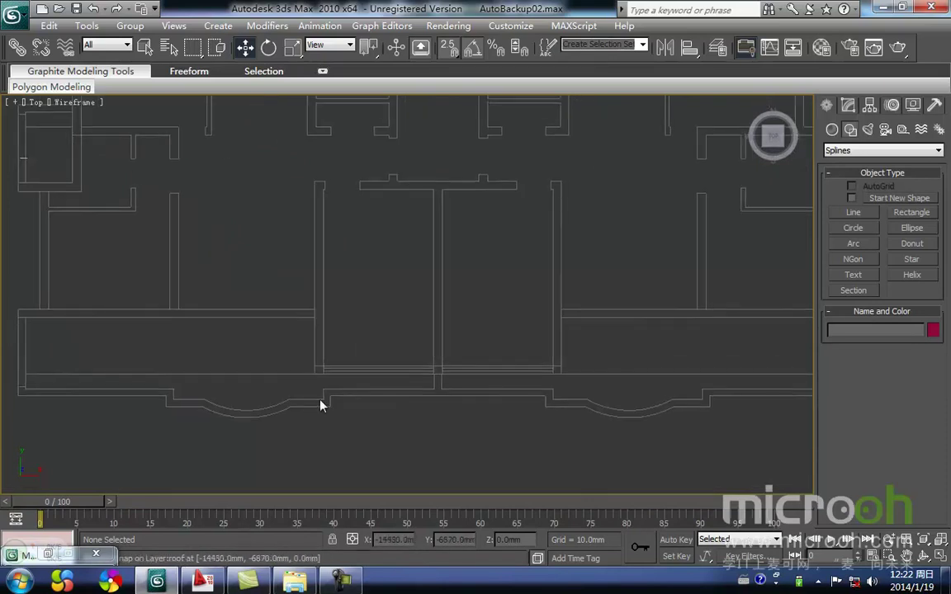
pyautogui.moveTo(552, 390); pyautogui.dragTo(492, 420, button='middle')
pyautogui.scroll(-4, 573, 410)
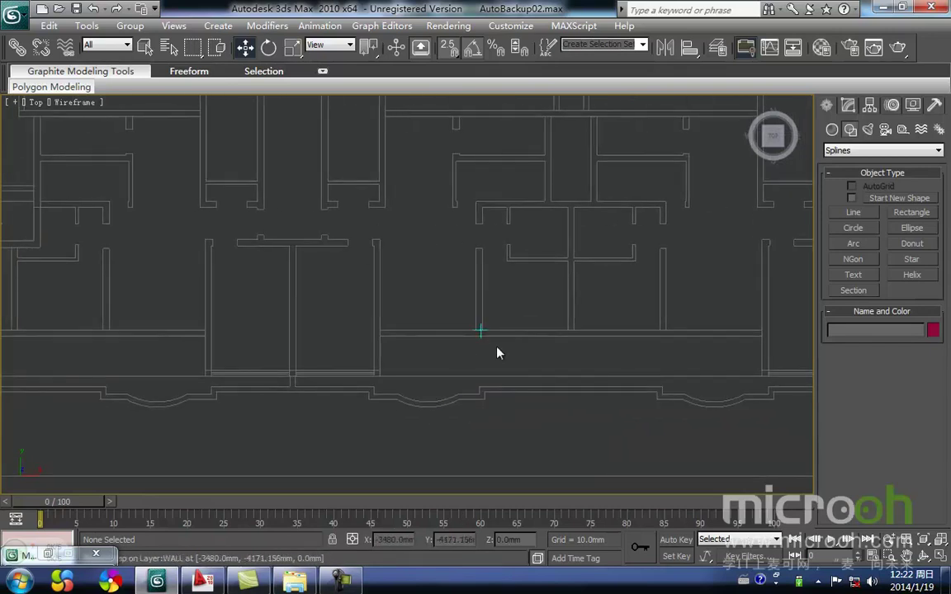
# Trace the straight inner edges of the leftmost curved balcony outline with a line, leaving the curved section open.
pyautogui.click(852, 214)
pyautogui.scroll(6, 616, 260)
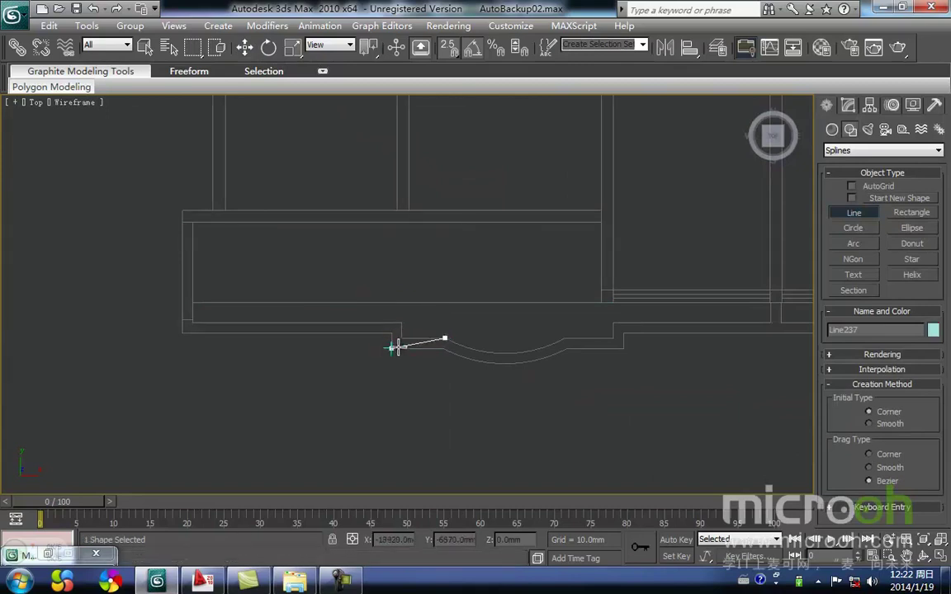
pyautogui.click(401, 323)
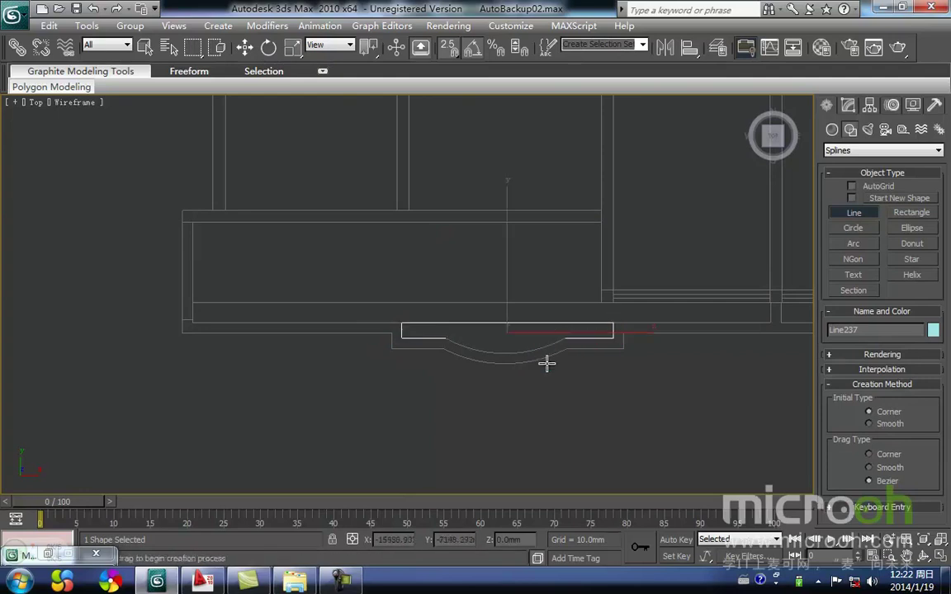
# Draw an arc of about 2430 mm radius between the line's open ends, following the balcony's inner curve.
pyautogui.click(853, 243)
pyautogui.moveTo(465, 322); pyautogui.dragTo(398, 330, button='middle')
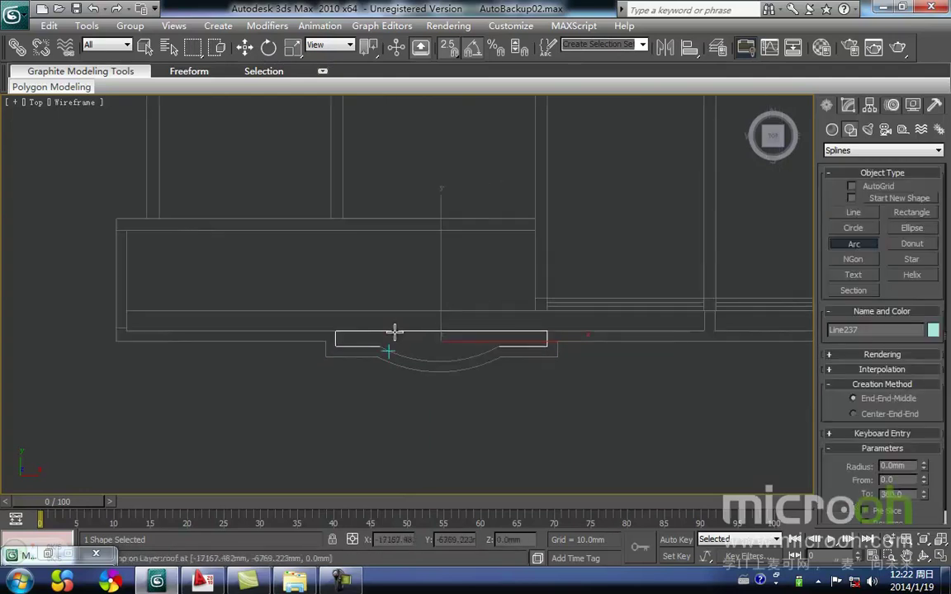
pyautogui.moveTo(497, 342); pyautogui.dragTo(497, 345)
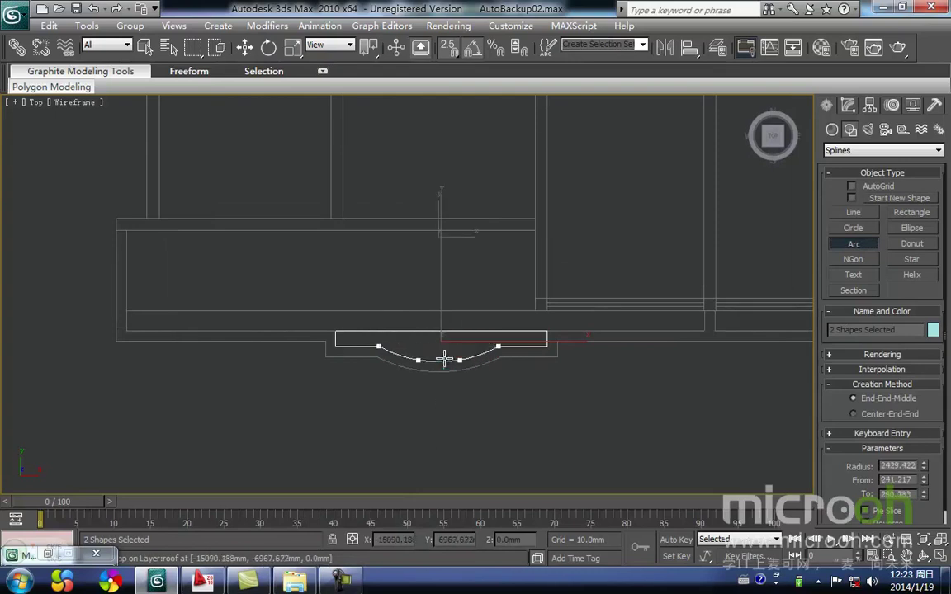
# Attach the arc to the traced balcony line so both form one spline object.
pyautogui.press('w')
pyautogui.click(444, 411)
pyautogui.moveTo(467, 395); pyautogui.dragTo(424, 400, button='middle')
pyautogui.click(356, 335)
pyautogui.moveTo(395, 368); pyautogui.dragTo(369, 382, button='middle')
# Select all vertices of the combined balcony spline, weld them and leave vertex editing.
pyautogui.press('1')
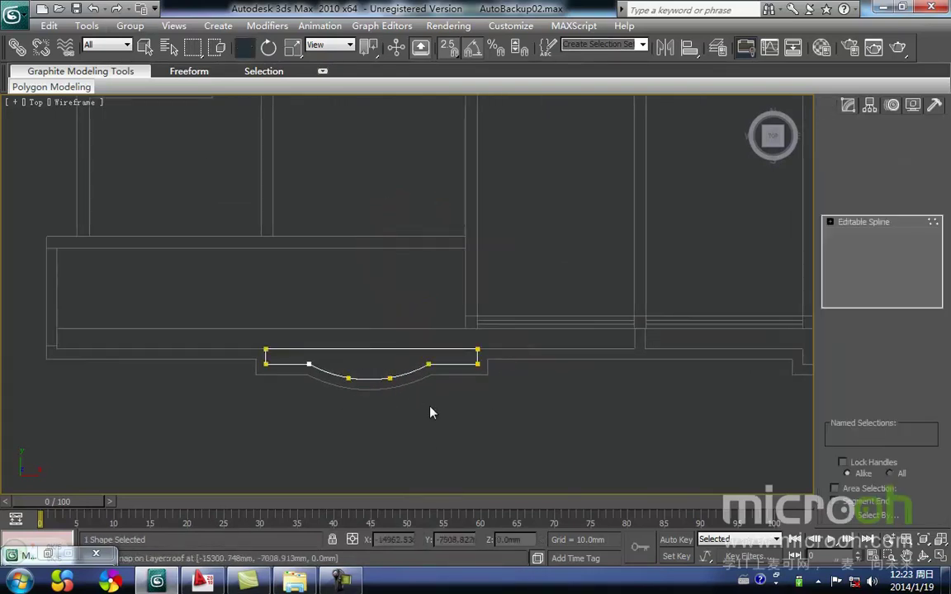
pyautogui.moveTo(529, 420); pyautogui.dragTo(180, 259)
pyautogui.scroll(5, 413, 350)
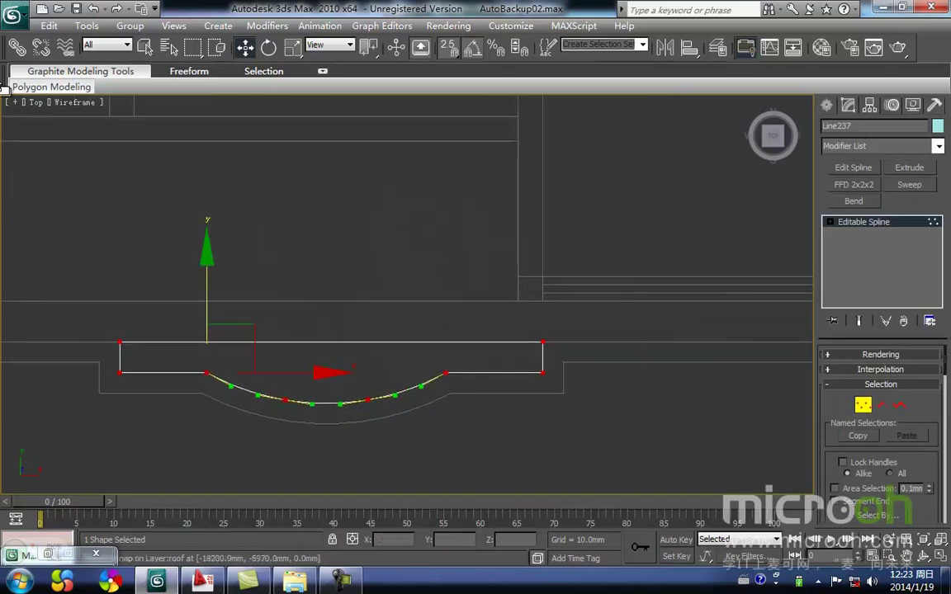
pyautogui.scroll(-5, 438, 287)
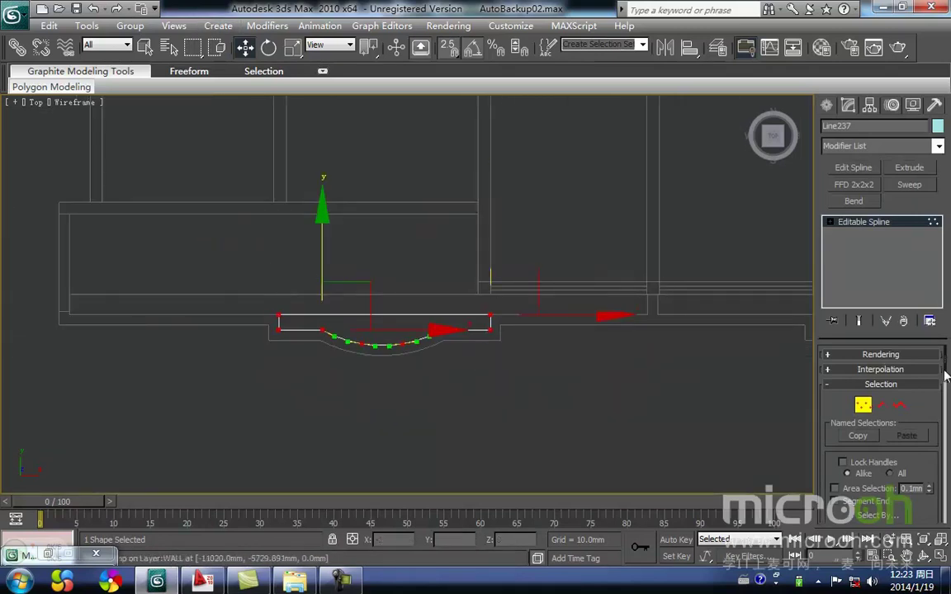
pyautogui.moveTo(278, 320); pyautogui.dragTo(285, 353, button='middle')
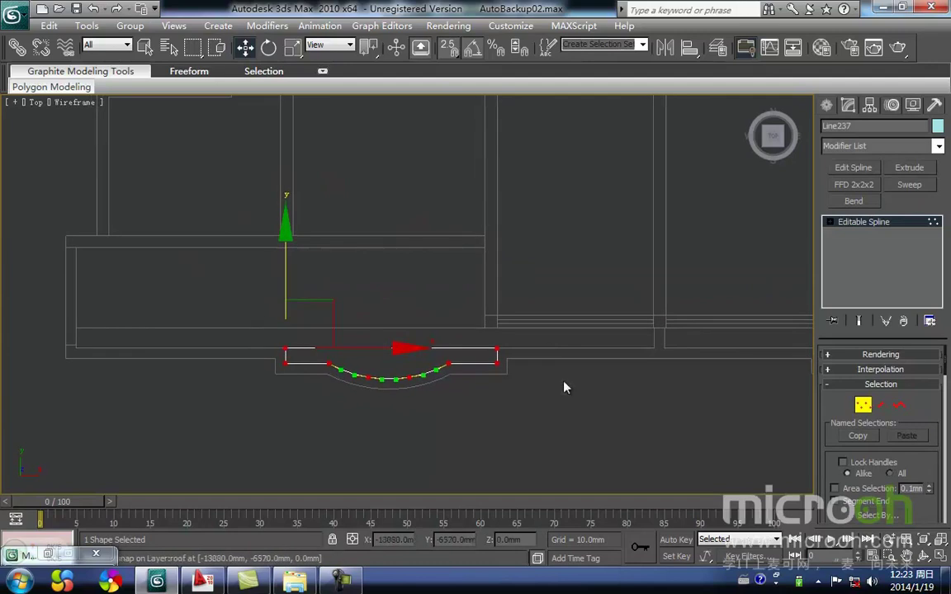
pyautogui.rightClick(462, 354)
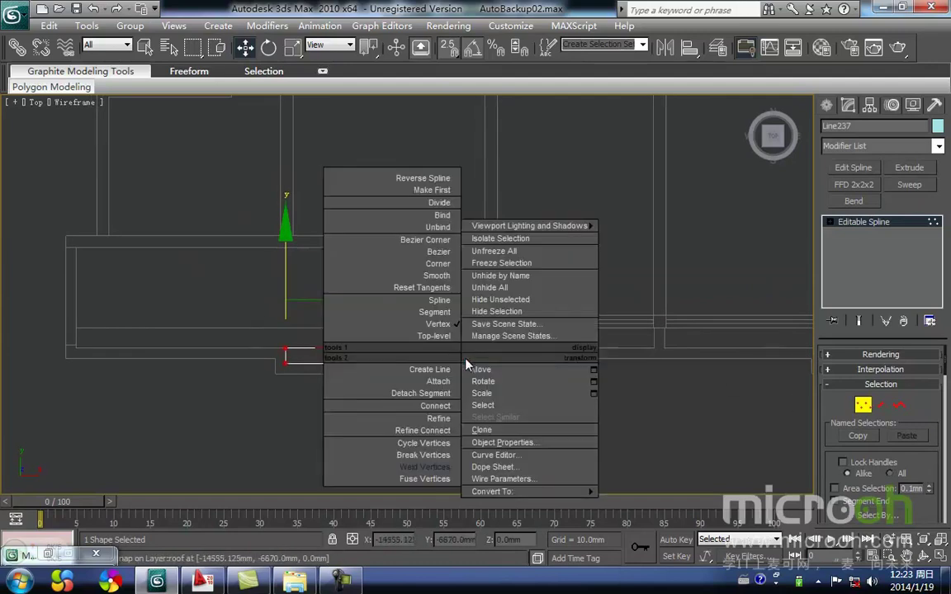
pyautogui.click(434, 468)
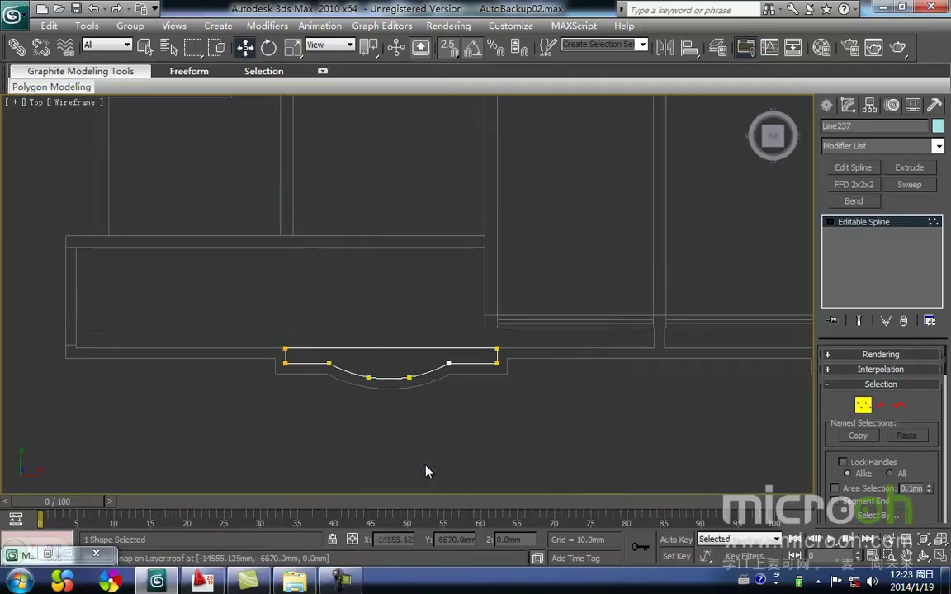
pyautogui.press('1')
pyautogui.moveTo(427, 421); pyautogui.dragTo(422, 426, button='middle')
pyautogui.click(502, 421)
# Bring the hidden geometry back and extrude the closed balcony spline by 100 mm.
pyautogui.click(357, 350)
pyautogui.moveTo(357, 351); pyautogui.dragTo(360, 334, button='middle')
pyautogui.scroll(-6, 360, 333)
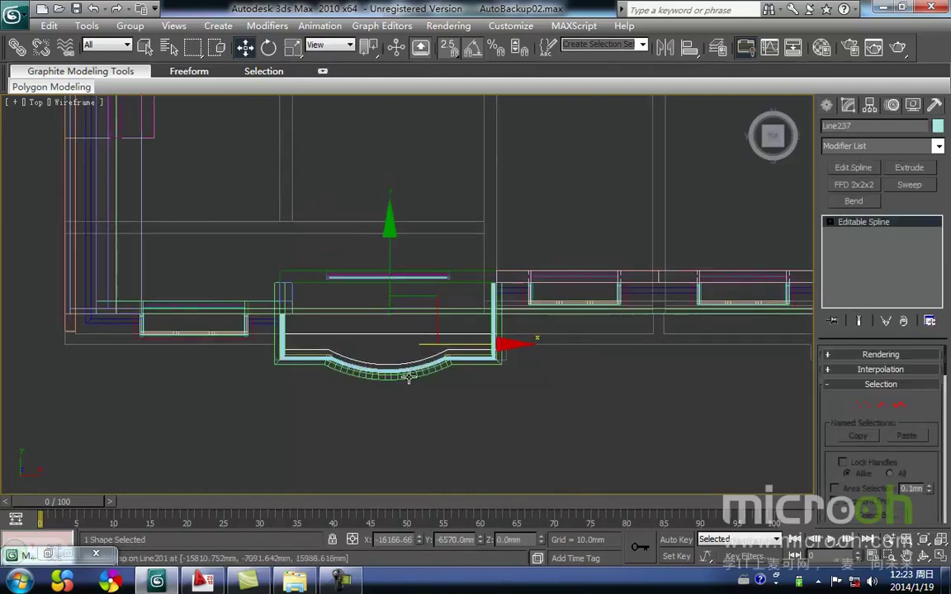
pyautogui.keyDown('alt'); pyautogui.moveTo(350, 409); pyautogui.dragTo(448, 303, button='middle'); pyautogui.keyUp('alt')
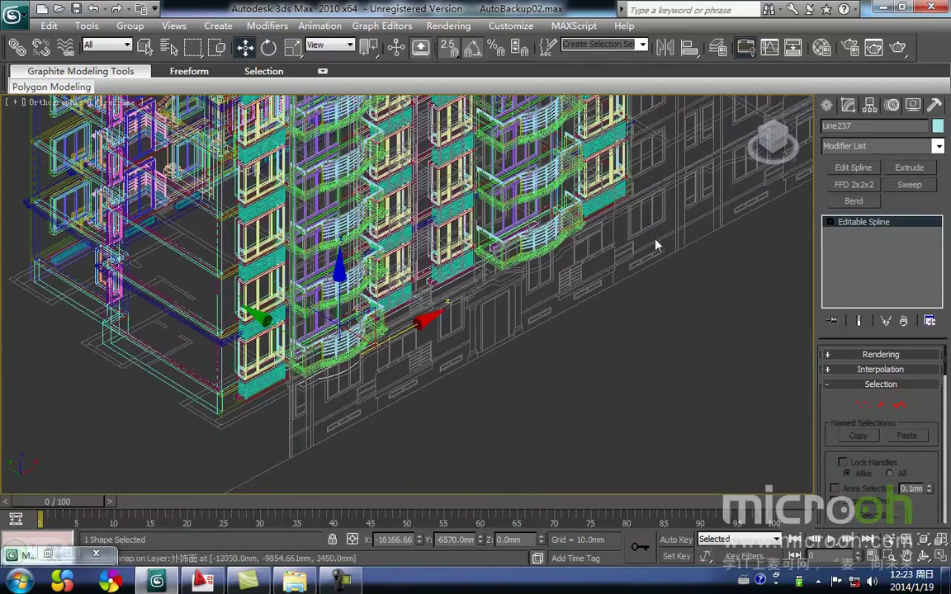
pyautogui.click(909, 168)
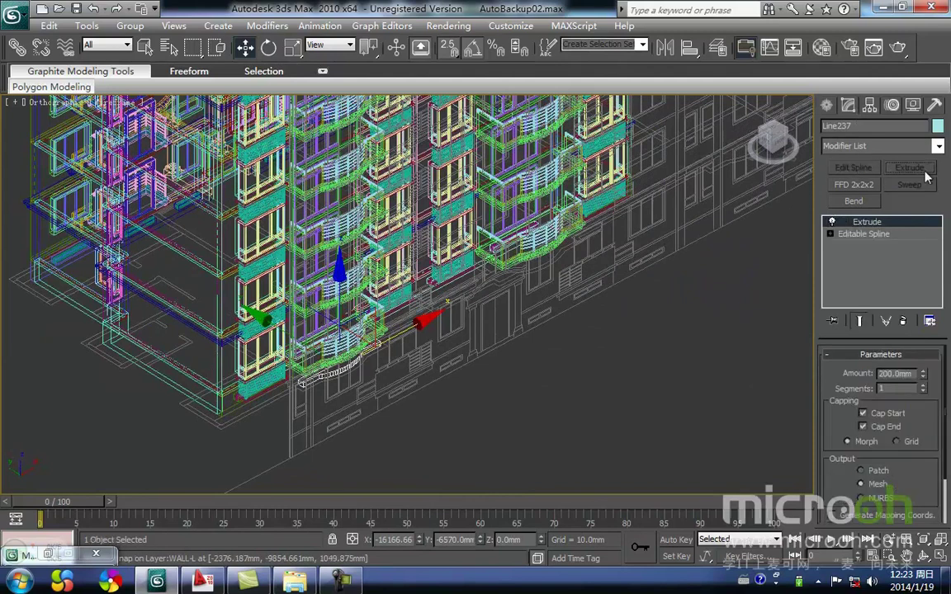
pyautogui.rightClick(923, 377)
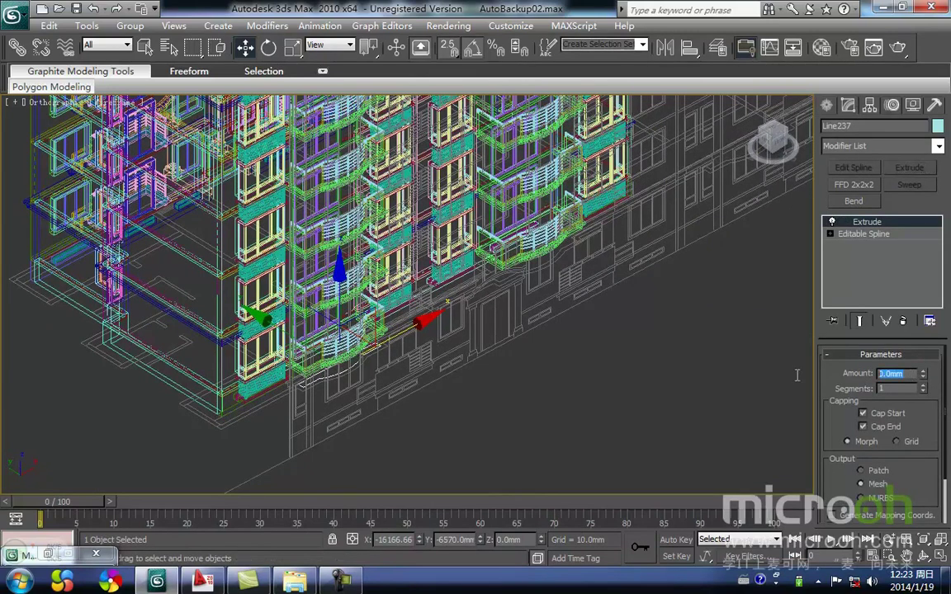
pyautogui.write('100')
pyautogui.press('Return')
# Move the extruded balcony slab vertically in the back view up to just above the roof eave.
pyautogui.moveTo(366, 321); pyautogui.dragTo(305, 405, button='middle')
pyautogui.press('k')
pyautogui.moveTo(314, 321); pyautogui.dragTo(314, 394, button='middle')
pyautogui.scroll(-5, 315, 394)
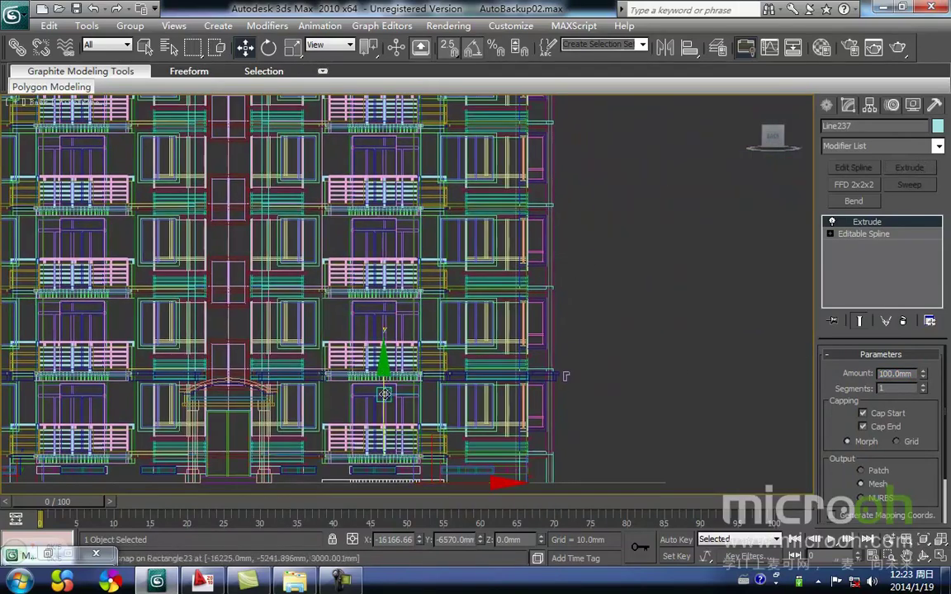
pyautogui.moveTo(375, 78); pyautogui.dragTo(374, 79)
pyautogui.moveTo(369, 99); pyautogui.dragTo(348, 290, button='middle')
pyautogui.moveTo(368, 294); pyautogui.dragTo(360, 126)
pyautogui.moveTo(350, 183); pyautogui.dragTo(346, 216, button='middle')
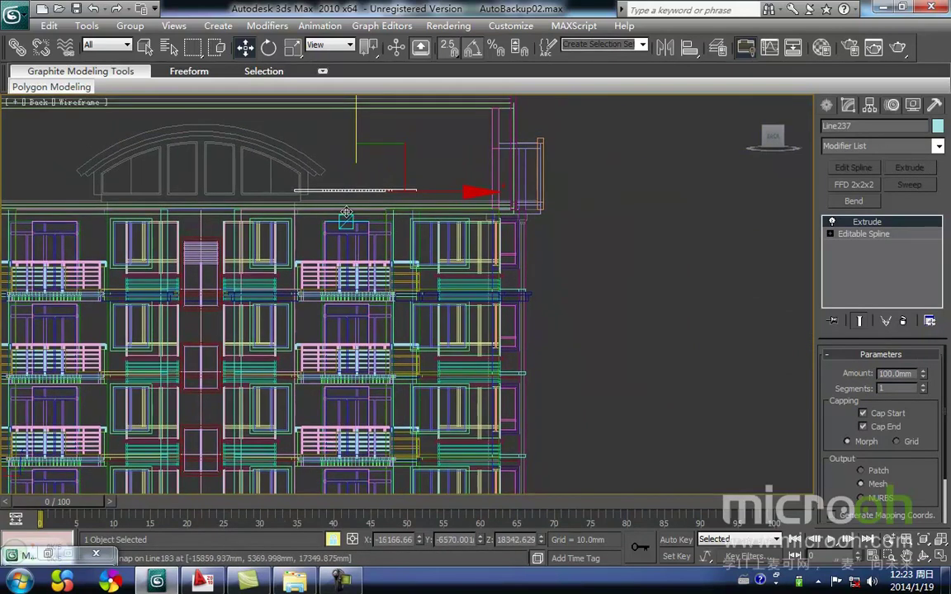
# Shade the model in an orthographic view, unhide the 南立面 layer and hide the 北立面 layer.
pyautogui.press('t')
pyautogui.press('z')
pyautogui.scroll(-4, 390, 308)
pyautogui.moveTo(390, 307)
pyautogui.keyDown('alt'); pyautogui.mouseDown(button='middle')
pyautogui.moveTo(429, 257)
pyautogui.moveTo(452, 252)
pyautogui.moveTo(498, 324)
pyautogui.moveTo(463, 380)
pyautogui.mouseUp(button='middle'); pyautogui.keyUp('alt')
pyautogui.press('F3')
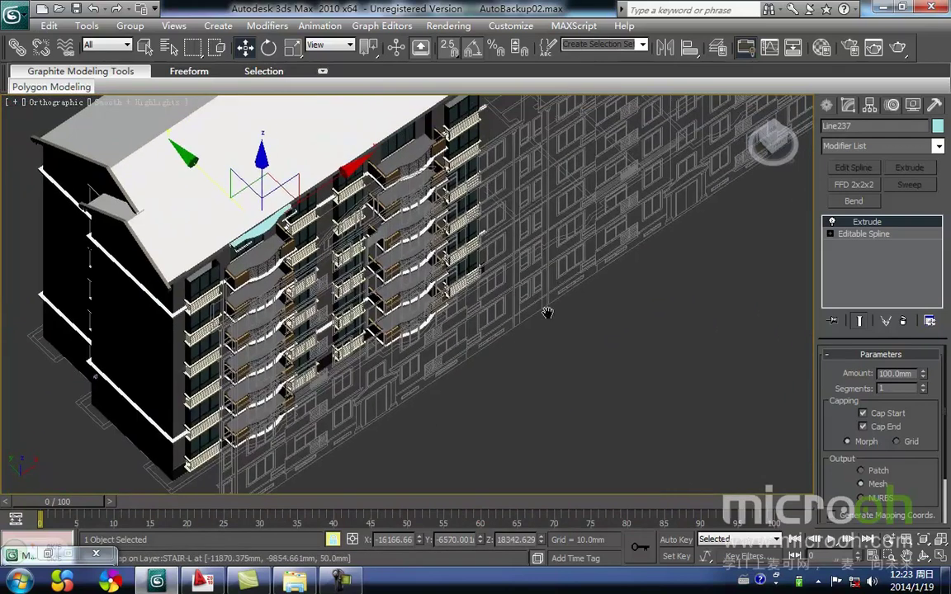
pyautogui.click(717, 47)
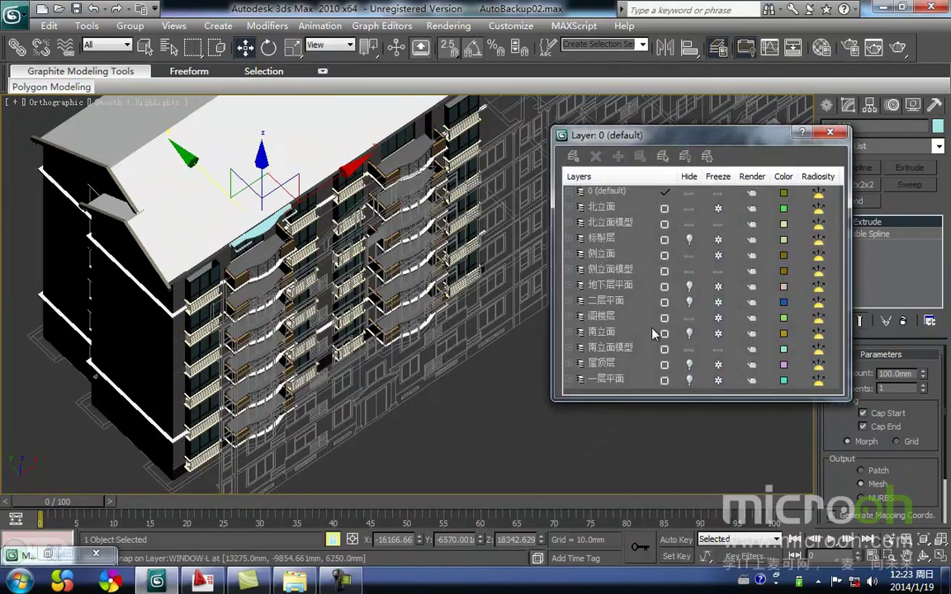
pyautogui.click(688, 349)
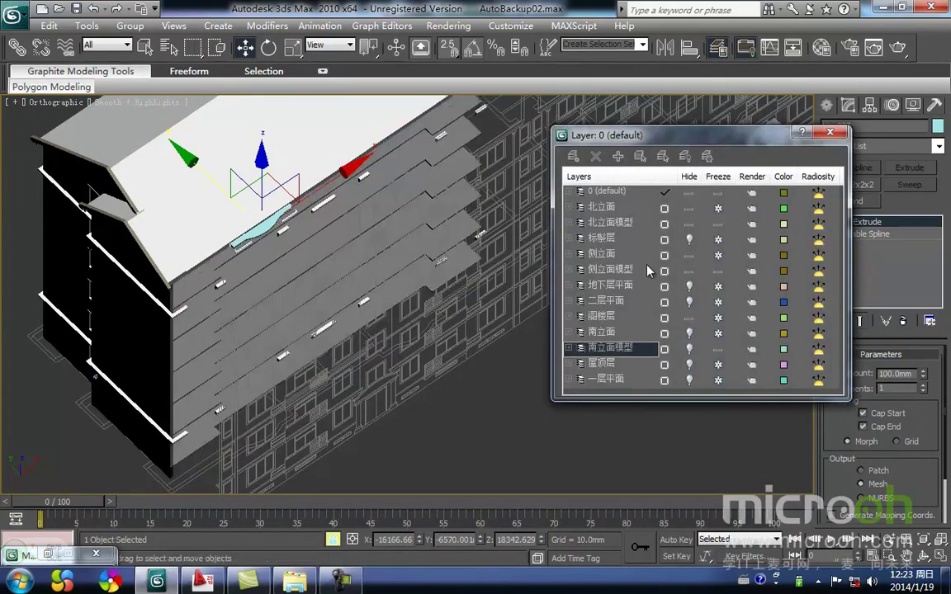
pyautogui.click(687, 349)
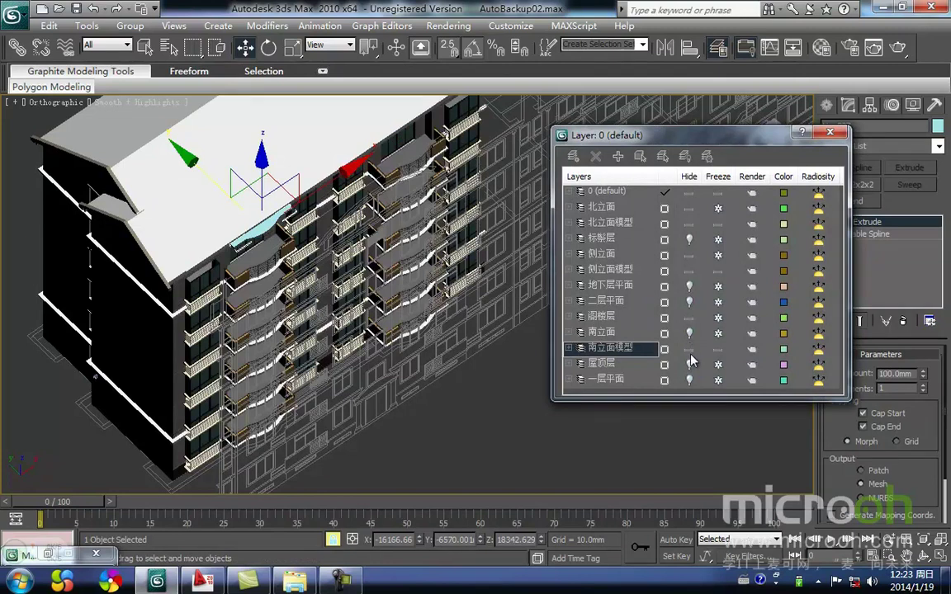
pyautogui.click(689, 333)
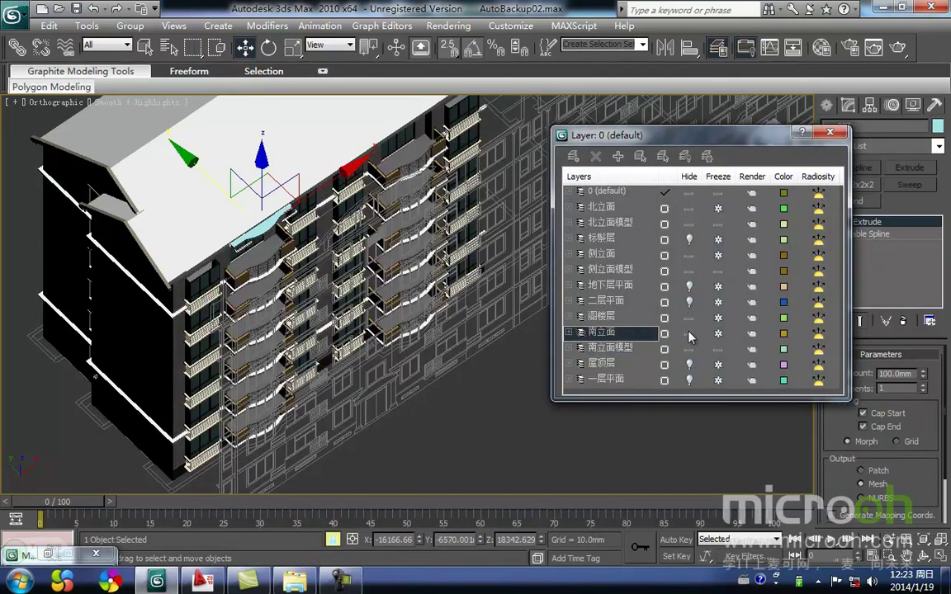
pyautogui.click(689, 208)
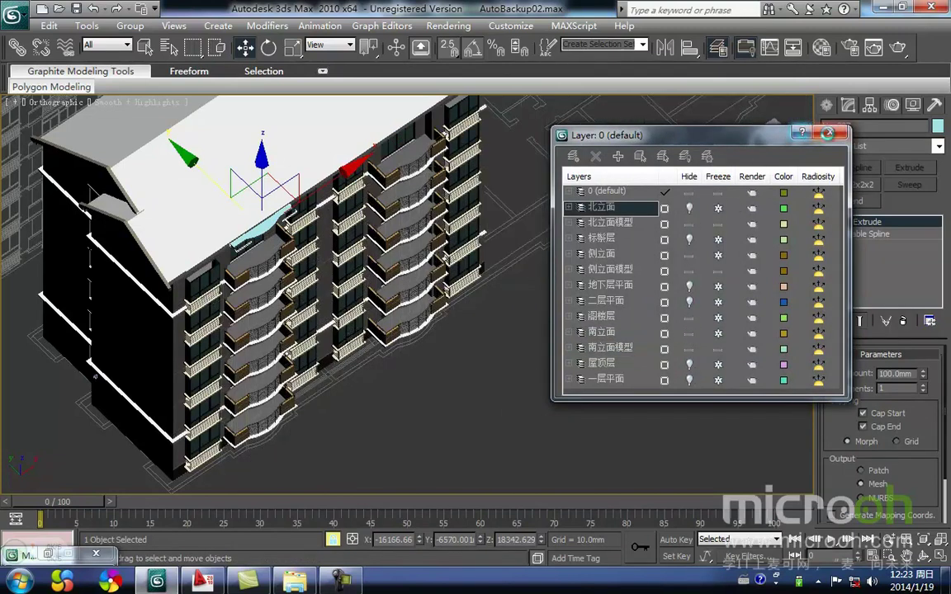
pyautogui.click(829, 133)
# Lower the balcony slab in the front wireframe view towards the eave lines of the 南立面 elevation drawing.
pyautogui.moveTo(481, 333); pyautogui.dragTo(432, 384, button='middle')
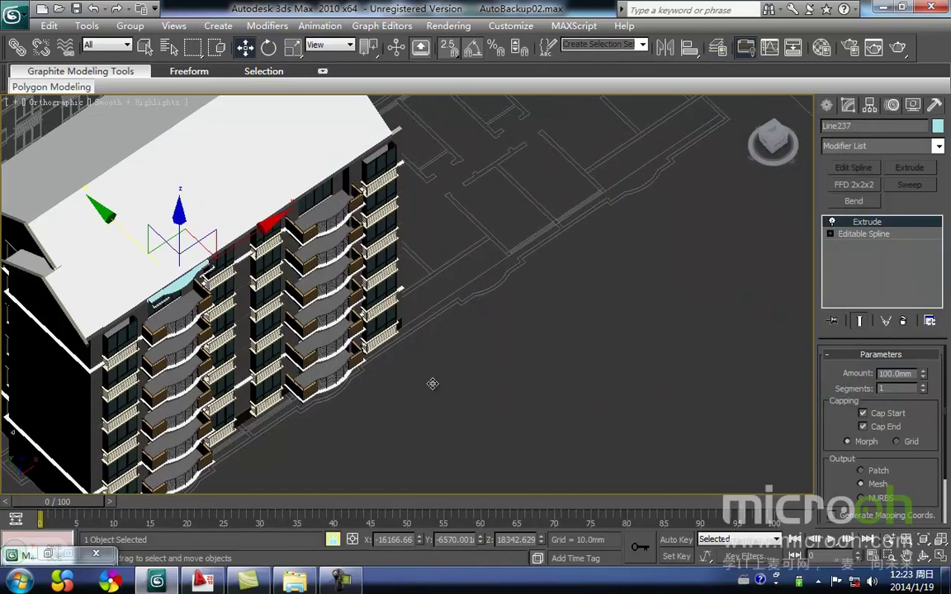
pyautogui.press('f')
pyautogui.press('z')
pyautogui.scroll(-3, 403, 265)
pyautogui.moveTo(404, 297); pyautogui.dragTo(427, 256, button='middle')
pyautogui.press('F3')
pyautogui.moveTo(434, 170); pyautogui.dragTo(352, 259)
pyautogui.moveTo(352, 260); pyautogui.dragTo(459, 318, button='middle')
pyautogui.scroll(3, 393, 263)
pyautogui.moveTo(307, 273); pyautogui.dragTo(439, 308)
# Fine-tune the slab's height by snapping it to the elevation drawing, at Z about 17811 mm.
pyautogui.moveTo(430, 327); pyautogui.dragTo(547, 331, button='middle')
pyautogui.scroll(-2, 534, 327)
pyautogui.moveTo(490, 303); pyautogui.dragTo(469, 317, button='middle')
pyautogui.scroll(2, 475, 302)
pyautogui.moveTo(469, 322); pyautogui.dragTo(605, 312)
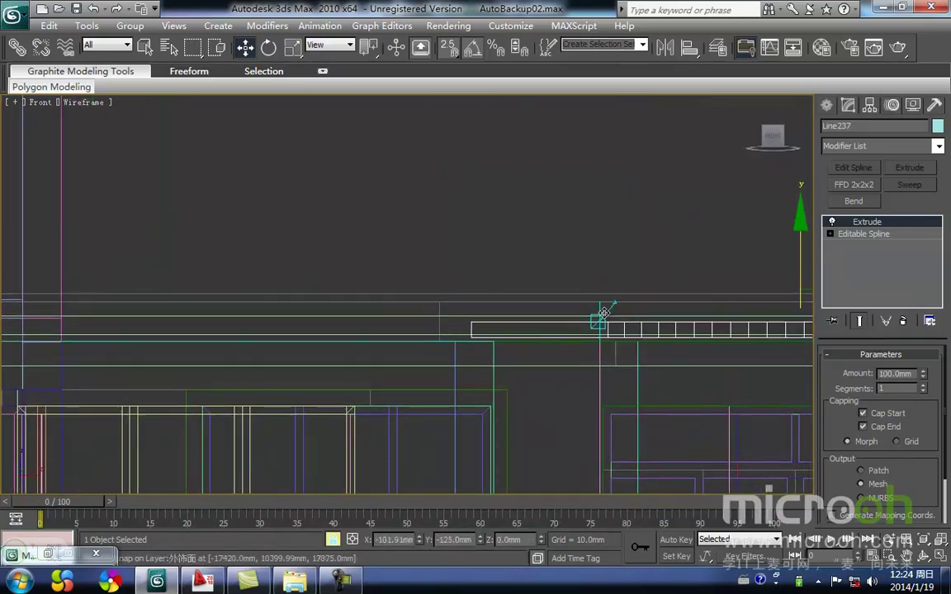
pyautogui.moveTo(639, 327); pyautogui.dragTo(104, 342, button='middle')
pyautogui.moveTo(442, 337); pyautogui.dragTo(627, 347)
pyautogui.moveTo(628, 347); pyautogui.dragTo(481, 312, button='middle')
pyautogui.moveTo(519, 324); pyautogui.dragTo(158, 324)
pyautogui.moveTo(477, 248); pyautogui.dragTo(222, 261, button='middle')
# Shade the model and compare the slab's outline with the balcony below it in the top view.
pyautogui.press('F3')
pyautogui.moveTo(443, 301); pyautogui.dragTo(293, 260, button='middle')
pyautogui.press('t')
pyautogui.press('z')
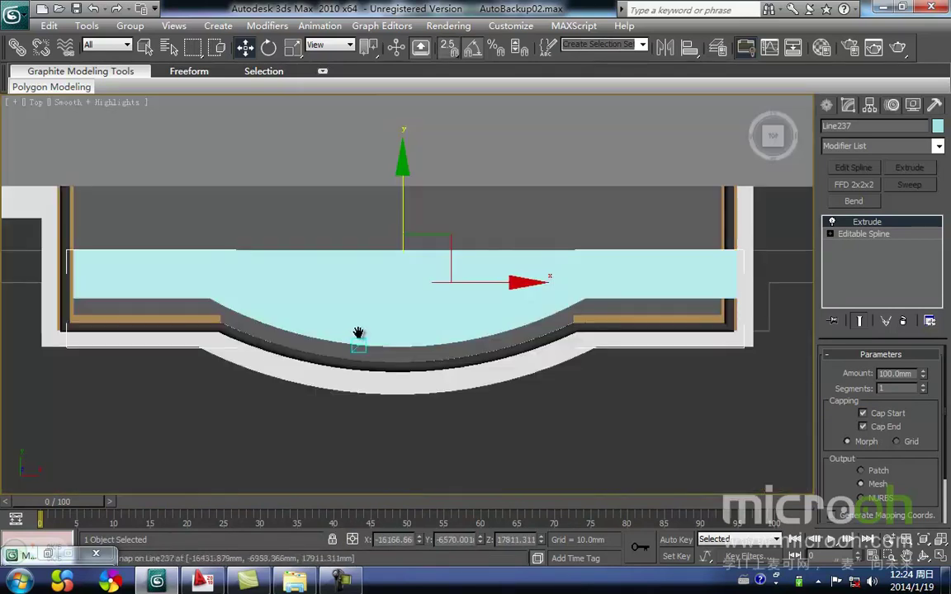
# Inspect the canopy slab's fit under the roof edge in shaded and wireframe orthographic views.
pyautogui.scroll(-6, 358, 334)
pyautogui.keyDown('alt'); pyautogui.moveTo(431, 345); pyautogui.dragTo(493, 295, button='middle'); pyautogui.keyUp('alt')
pyautogui.scroll(5, 492, 294)
pyautogui.scroll(2, 349, 239)
pyautogui.moveTo(348, 222); pyautogui.dragTo(417, 335, button='middle')
pyautogui.scroll(-4, 369, 345)
pyautogui.scroll(4, 418, 218)
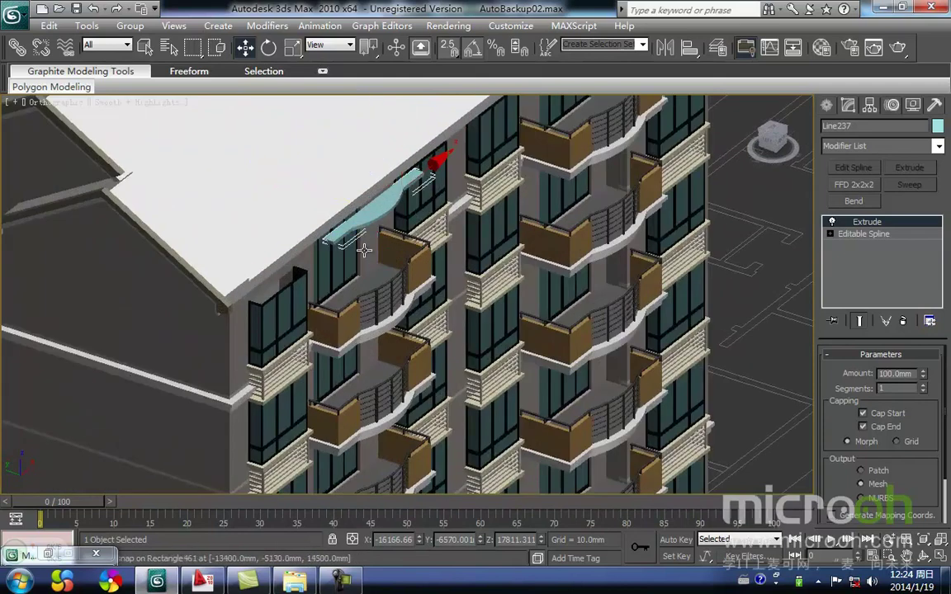
pyautogui.scroll(2, 356, 246)
pyautogui.moveTo(332, 254); pyautogui.dragTo(349, 280, button='middle')
pyautogui.press('space')
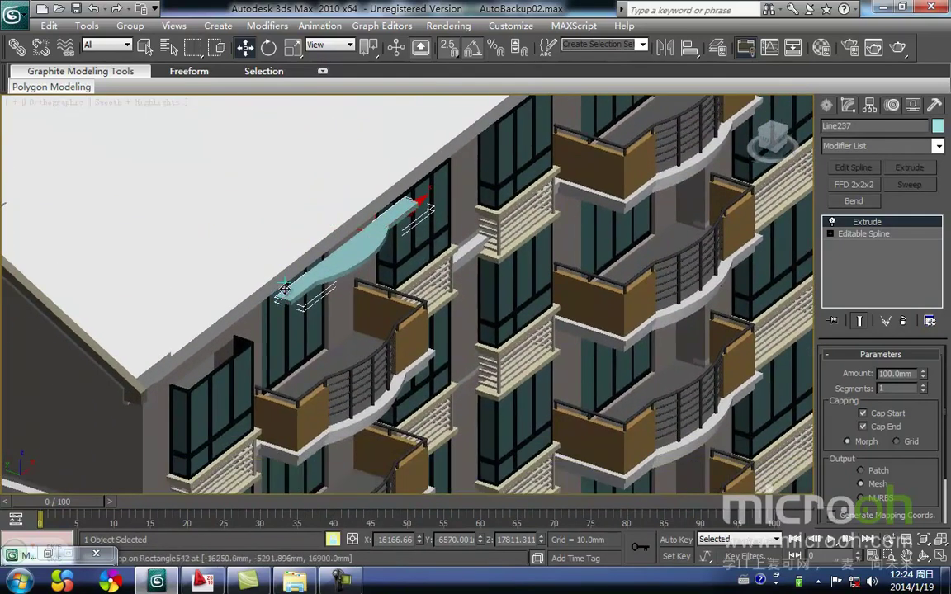
pyautogui.press('F3')
pyautogui.moveTo(288, 265); pyautogui.dragTo(294, 329, button='middle')
pyautogui.press('F3')
pyautogui.scroll(-5, 304, 289)
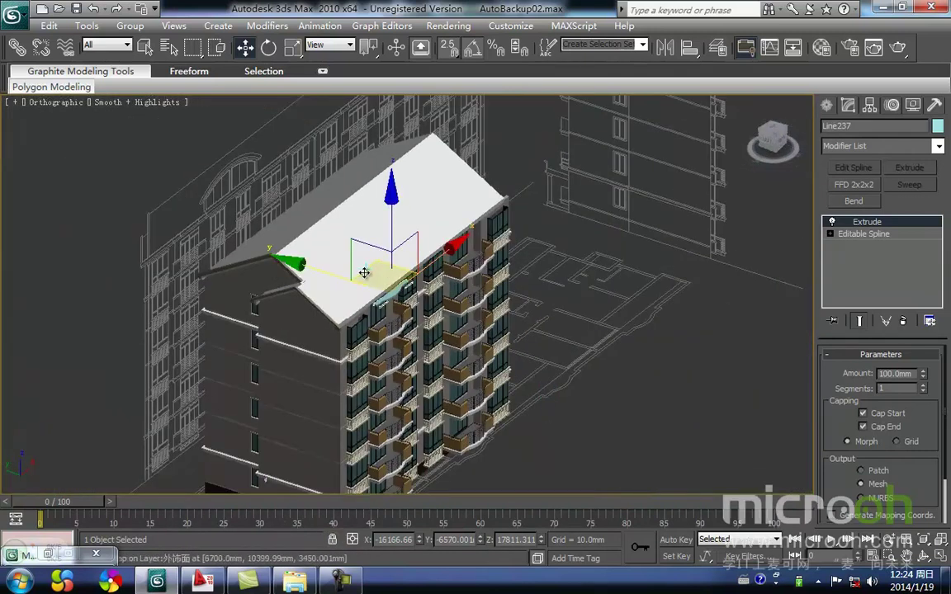
# Isolate the canopy slab together with the roof and select only the slab in the top view.
pyautogui.keyDown('ctrl'); pyautogui.click(380, 296); pyautogui.keyUp('ctrl')
pyautogui.scroll(4, 376, 297)
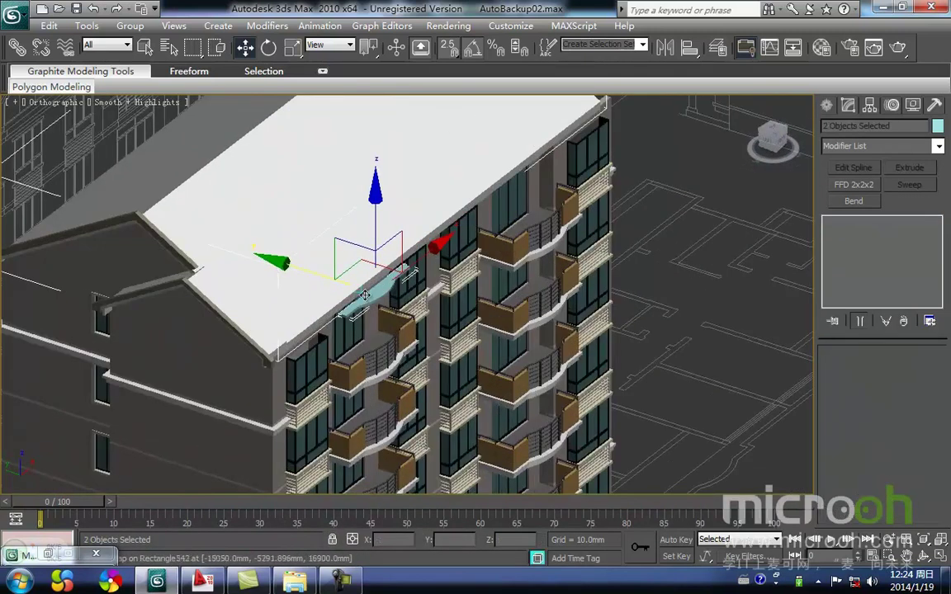
pyautogui.press('F3')
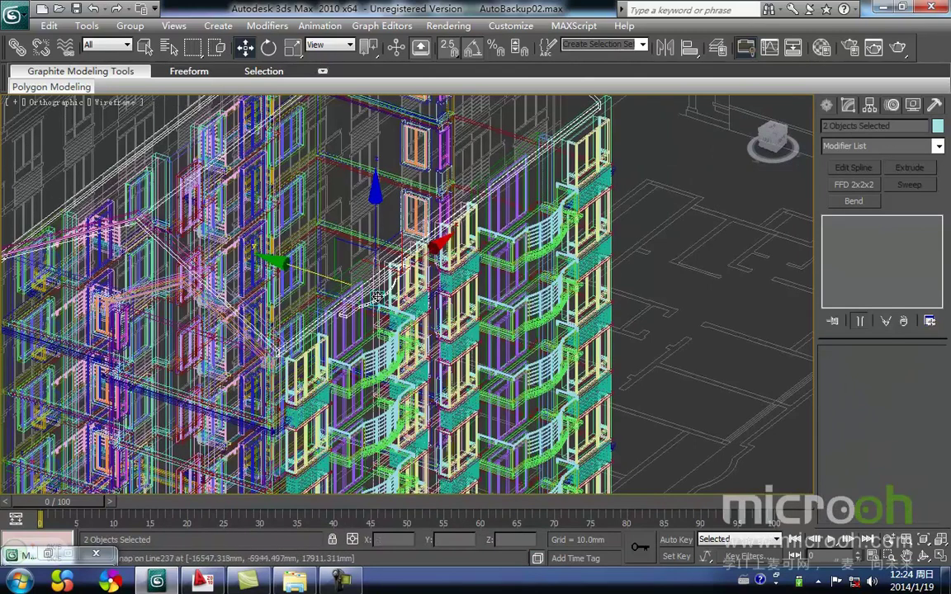
pyautogui.hotkey('alt', 'q')
pyautogui.press('t')
pyautogui.moveTo(416, 366); pyautogui.dragTo(488, 265, button='middle')
pyautogui.click(389, 422)
pyautogui.moveTo(374, 375); pyautogui.dragTo(335, 340)
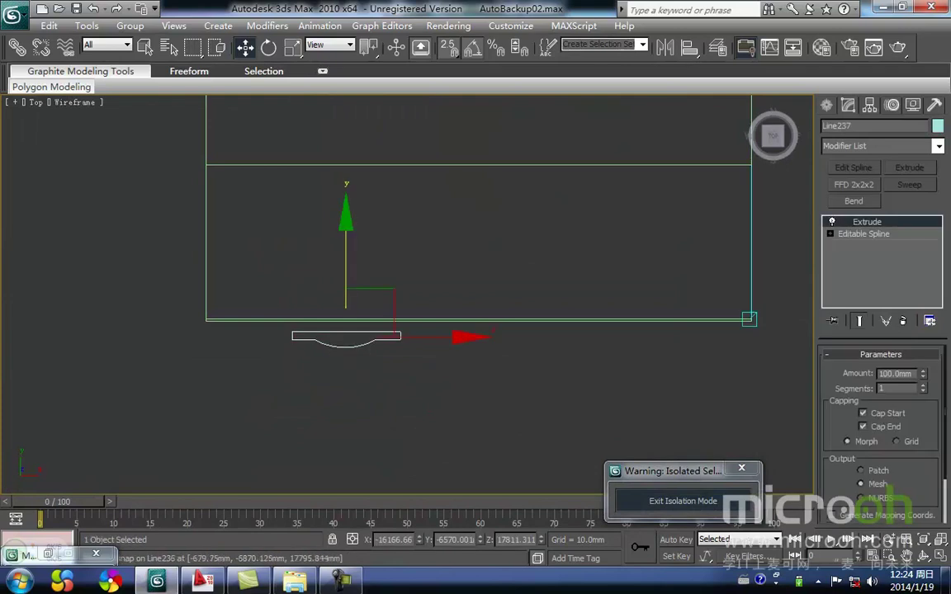
# Move the slab outline's rear vertices back to the roof's eave line, and end the isolation.
pyautogui.click(830, 233)
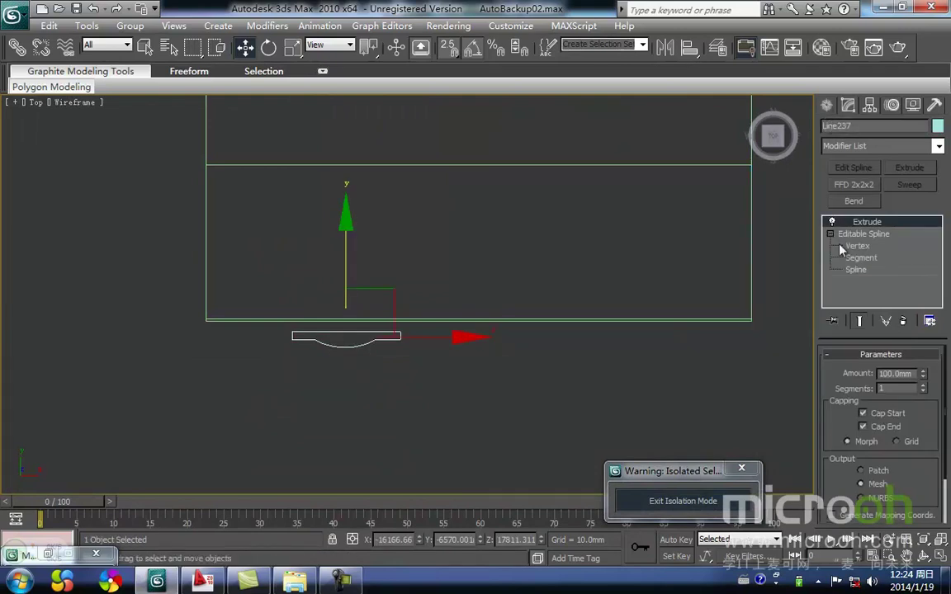
pyautogui.click(850, 246)
pyautogui.moveTo(408, 293); pyautogui.dragTo(419, 248)
pyautogui.moveTo(479, 249); pyautogui.dragTo(204, 295)
pyautogui.click(498, 414)
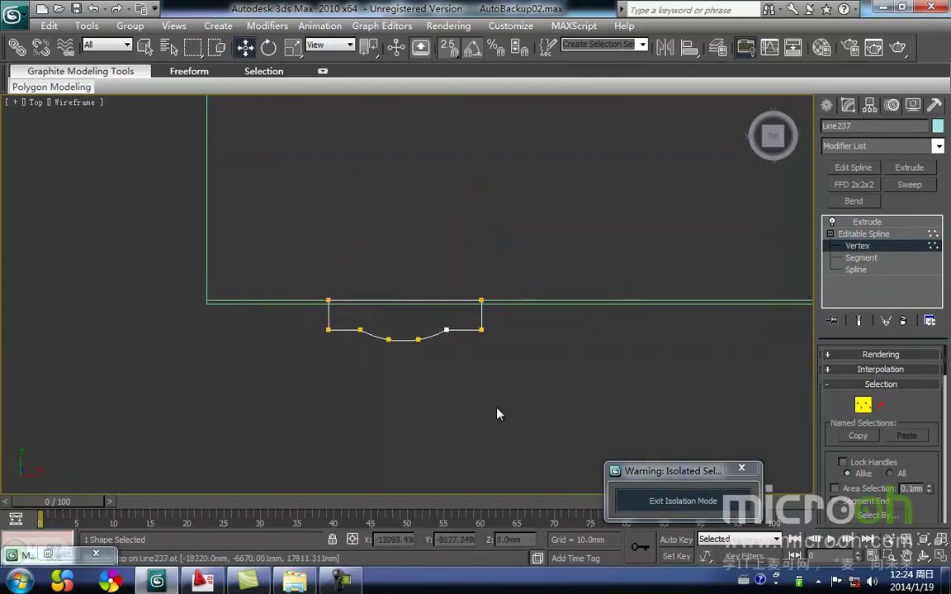
pyautogui.click(862, 409)
pyautogui.click(609, 403)
pyautogui.moveTo(567, 388)
pyautogui.mouseDown(button='middle')
pyautogui.moveTo(545, 400)
pyautogui.moveTo(577, 307)
pyautogui.moveTo(604, 266)
pyautogui.mouseUp(button='middle')
pyautogui.press('F3')
pyautogui.scroll(-5, 519, 406)
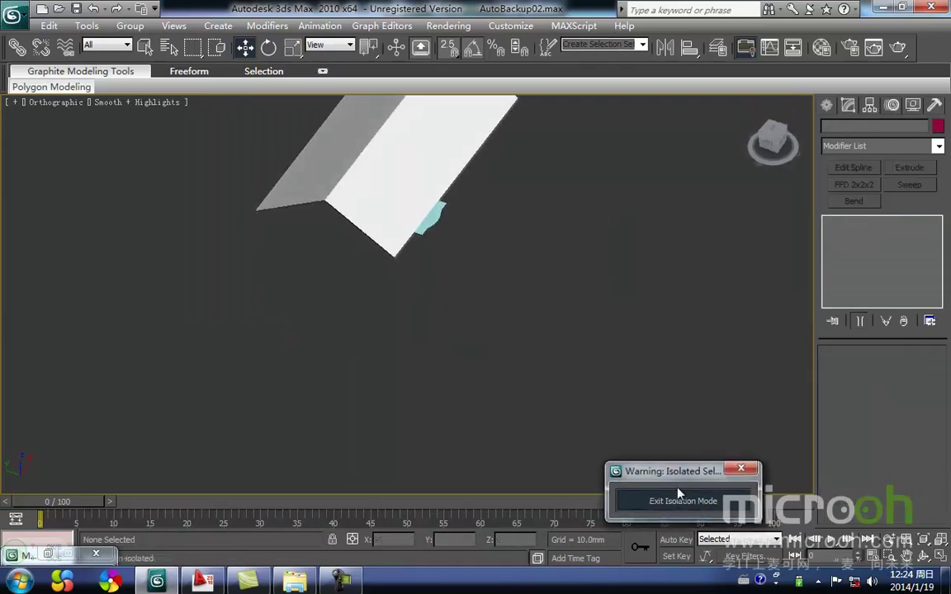
pyautogui.click(676, 495)
# Assign the 阳台板 material to the top-floor balcony canopy slab.
pyautogui.scroll(5, 393, 304)
pyautogui.scroll(2, 393, 304)
pyautogui.press('m')
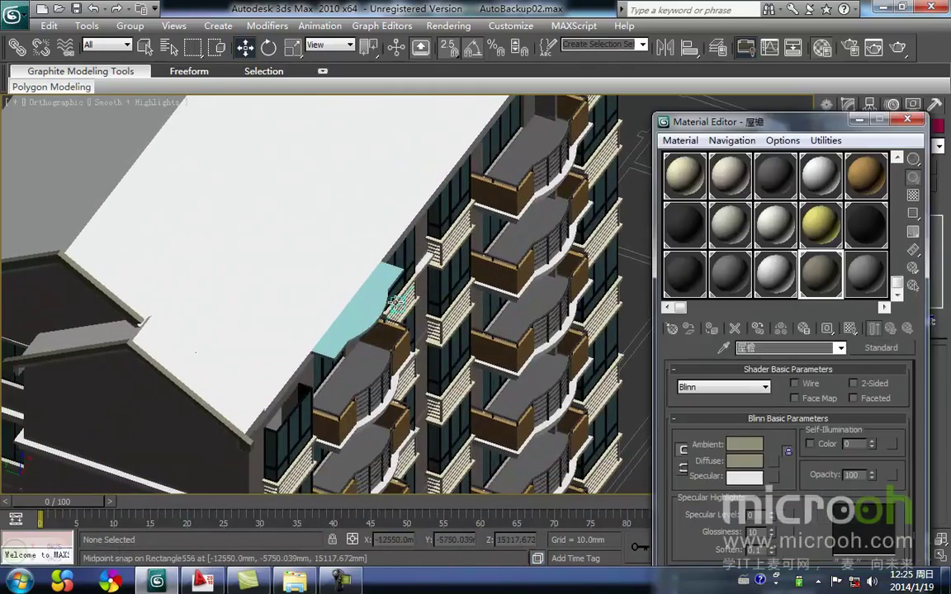
pyautogui.click(772, 185)
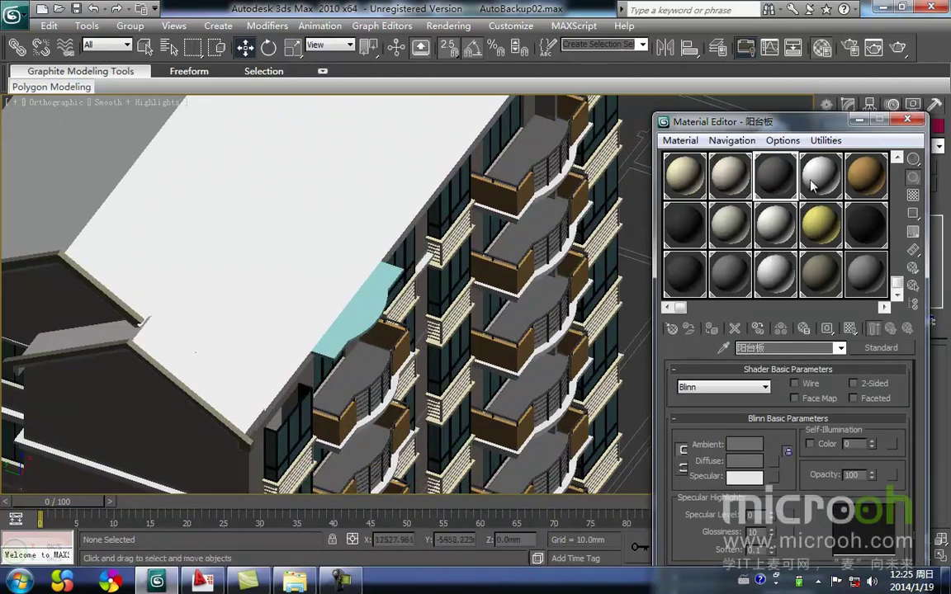
pyautogui.click(381, 311)
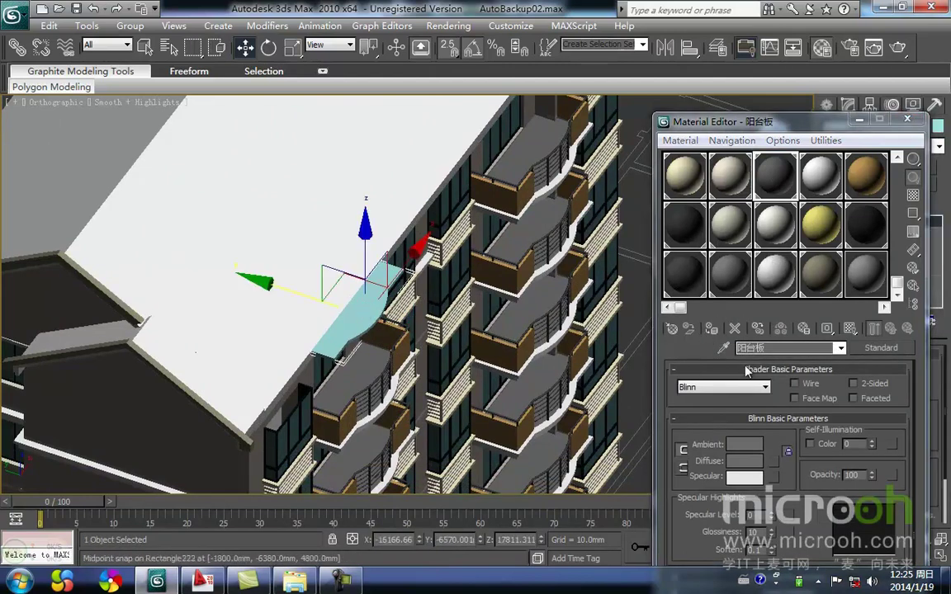
pyautogui.click(857, 123)
# Compare the slab's position with the elevation drawings in the back and front wireframe views.
pyautogui.moveTo(449, 289)
pyautogui.mouseDown(button='middle')
pyautogui.moveTo(401, 352)
pyautogui.moveTo(335, 353)
pyautogui.moveTo(356, 324)
pyautogui.mouseUp(button='middle')
pyautogui.press('k')
pyautogui.press('z')
pyautogui.scroll(-2, 391, 374)
pyautogui.press('F3')
pyautogui.scroll(-3, 360, 346)
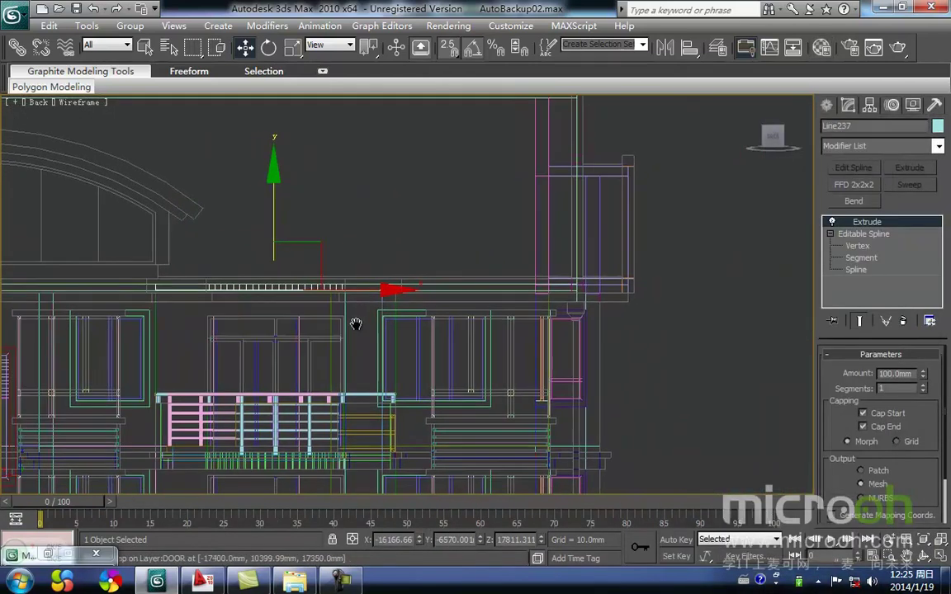
pyautogui.press('f')
pyautogui.press('z')
pyautogui.scroll(-2, 449, 305)
pyautogui.moveTo(519, 306); pyautogui.dragTo(297, 328, button='middle')
# Clone the canopy slab once along X in the top view and snap the clone onto the second balcony bay.
pyautogui.press('t')
pyautogui.press('z')
pyautogui.scroll(-3, 458, 324)
pyautogui.moveTo(481, 322); pyautogui.dragTo(259, 321, button='middle')
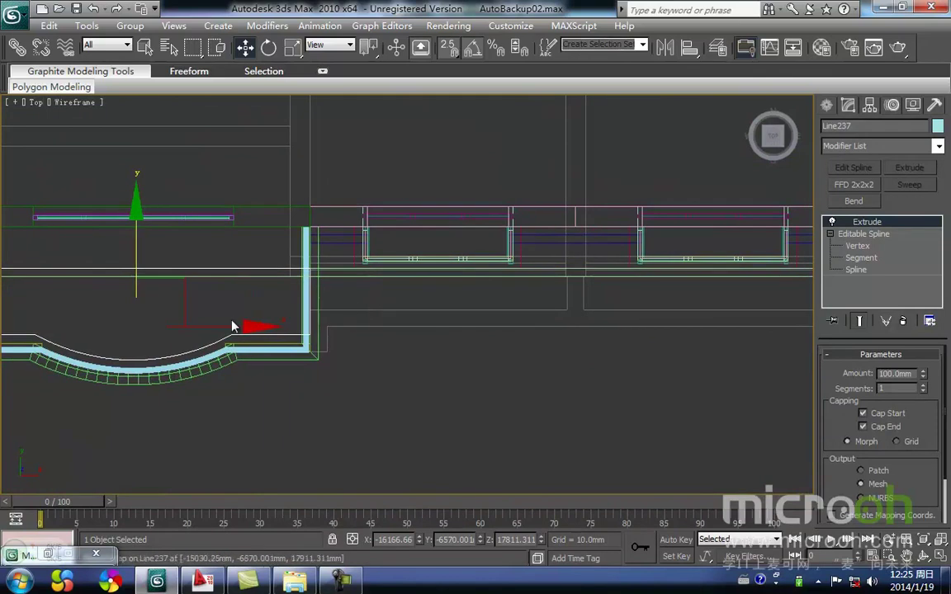
pyautogui.keyDown('shift'); pyautogui.moveTo(225, 329); pyautogui.dragTo(800, 329); pyautogui.keyUp('shift')
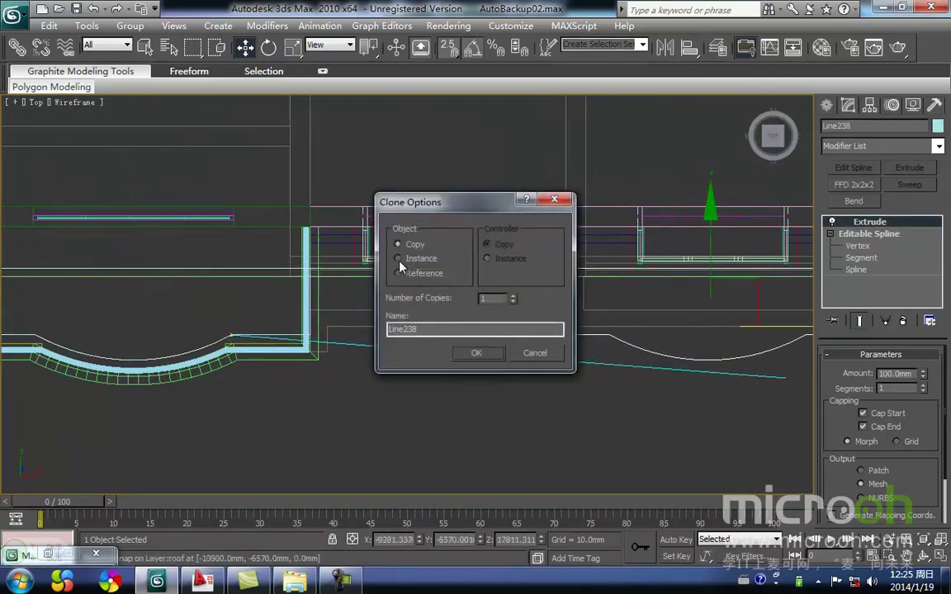
pyautogui.click(475, 353)
pyautogui.moveTo(626, 383)
pyautogui.mouseDown(button='middle')
pyautogui.moveTo(308, 384)
pyautogui.moveTo(315, 380)
pyautogui.mouseUp(button='middle')
pyautogui.moveTo(273, 341); pyautogui.dragTo(605, 325)
pyautogui.press('space')
# Shade the model and inspect both canopy slabs on the facade in orthographic and front views.
pyautogui.moveTo(612, 312)
pyautogui.mouseDown(button='middle')
pyautogui.moveTo(520, 345)
pyautogui.moveTo(572, 295)
pyautogui.moveTo(541, 333)
pyautogui.mouseUp(button='middle')
pyautogui.press('F3')
pyautogui.scroll(-6, 506, 358)
pyautogui.click(525, 425)
pyautogui.keyDown('alt'); pyautogui.moveTo(499, 371); pyautogui.dragTo(430, 391, button='middle'); pyautogui.keyUp('alt')
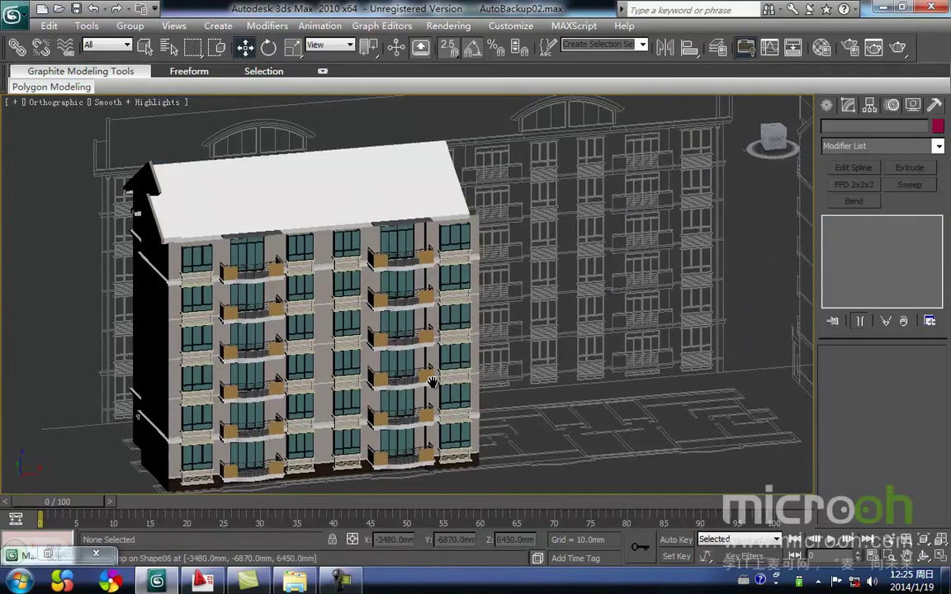
pyautogui.press('f')
pyautogui.press('z')
pyautogui.moveTo(439, 342); pyautogui.dragTo(440, 357, button='middle')
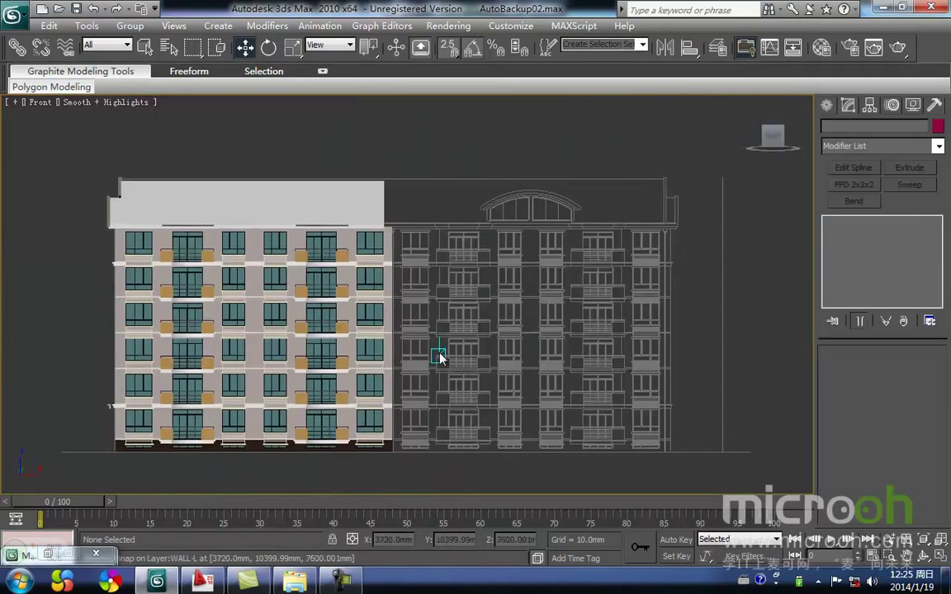
# Hide the geometry and examine the eave and floor-band lines of the front elevation drawing.
pyautogui.hotkey('shift', 'g')
pyautogui.moveTo(308, 229); pyautogui.dragTo(420, 255, button='middle')
pyautogui.scroll(3, 420, 256)
pyautogui.moveTo(219, 267); pyautogui.dragTo(424, 353, button='middle')
pyautogui.scroll(2, 314, 337)
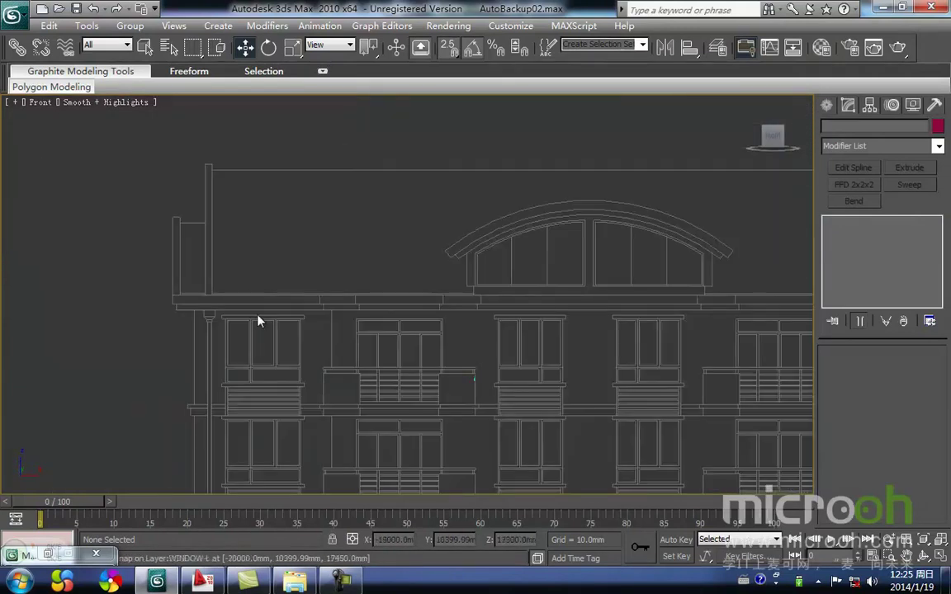
pyautogui.scroll(2, 391, 300)
pyautogui.scroll(2, 220, 307)
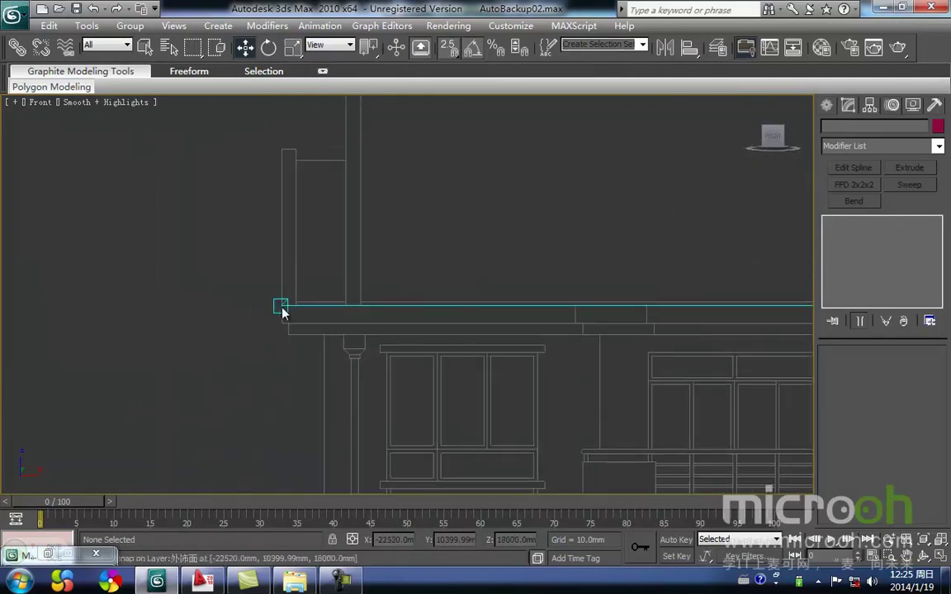
pyautogui.moveTo(353, 345)
pyautogui.mouseDown(button='middle')
pyautogui.moveTo(342, 305)
pyautogui.moveTo(163, 308)
pyautogui.mouseUp(button='middle')
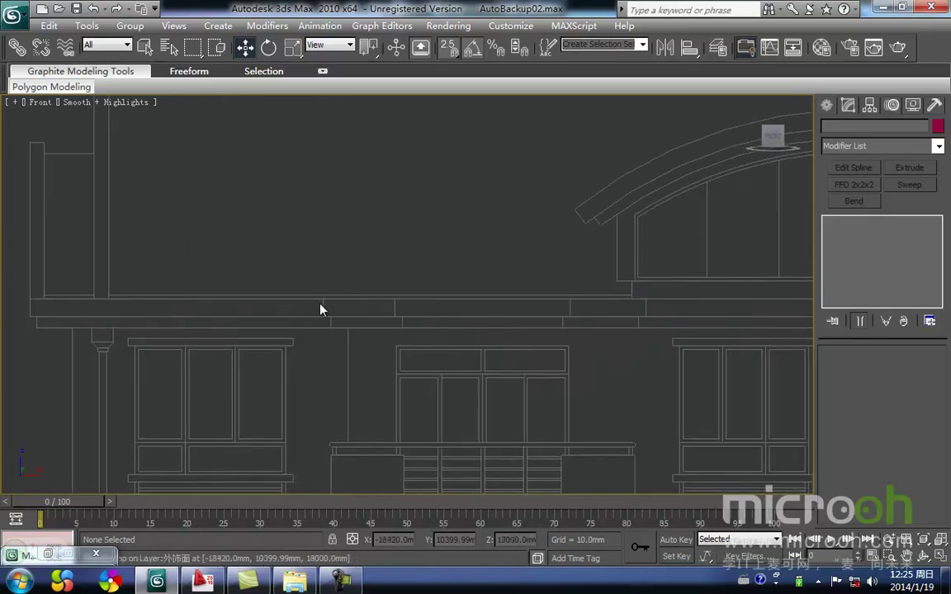
pyautogui.moveTo(410, 313); pyautogui.dragTo(210, 310, button='middle')
pyautogui.scroll(-2, 211, 310)
pyautogui.moveTo(442, 320); pyautogui.dragTo(268, 282, button='middle')
pyautogui.scroll(-2, 246, 313)
pyautogui.scroll(6, 268, 283)
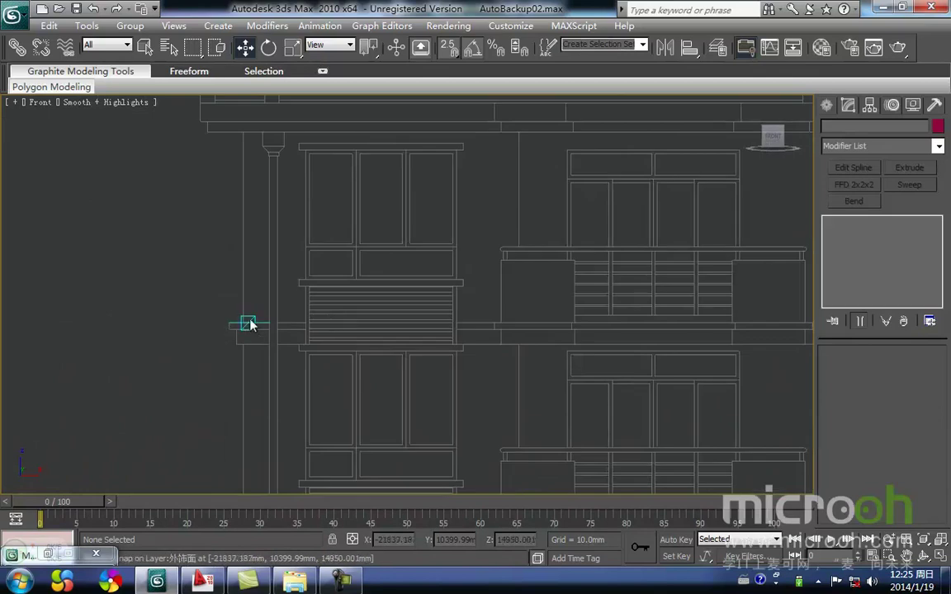
pyautogui.moveTo(250, 315); pyautogui.dragTo(256, 359, button='middle')
pyautogui.scroll(-2, 256, 360)
pyautogui.moveTo(422, 300); pyautogui.dragTo(247, 338, button='middle')
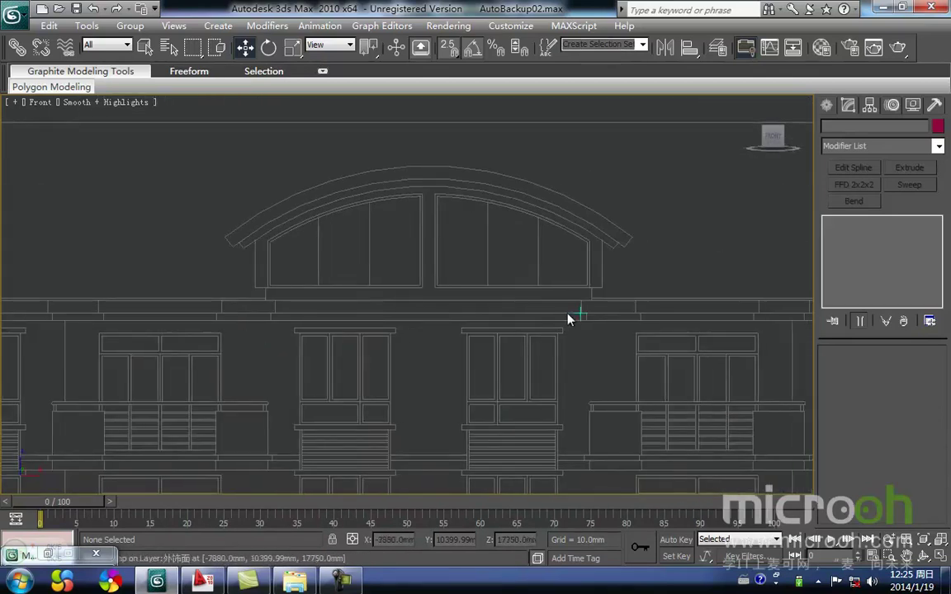
# Examine the arched roof dormers and the eave beneath them along the front elevation drawing.
pyautogui.moveTo(741, 323); pyautogui.dragTo(473, 338, button='middle')
pyautogui.moveTo(553, 338); pyautogui.dragTo(346, 364, button='middle')
pyautogui.scroll(-2, 349, 364)
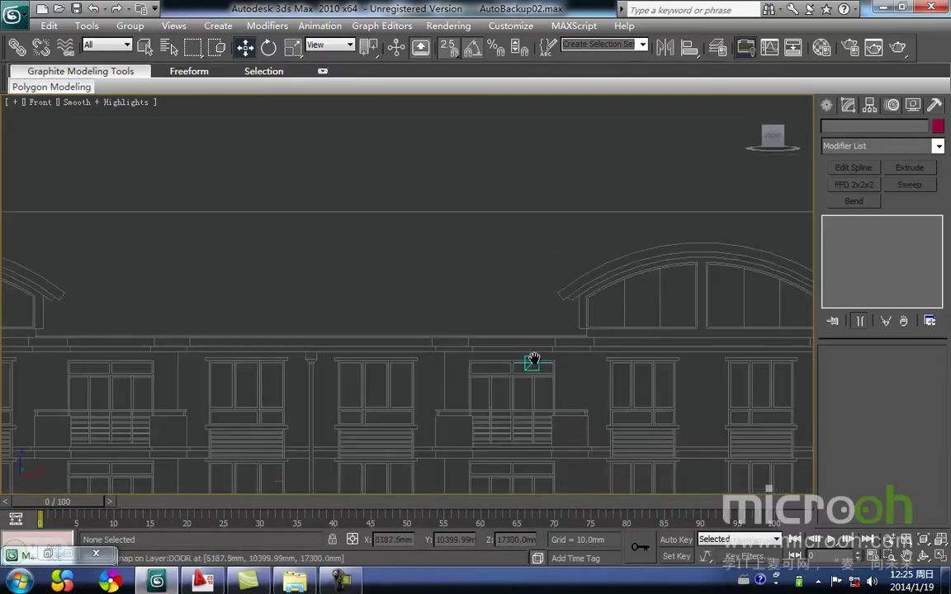
pyautogui.moveTo(535, 363); pyautogui.dragTo(382, 368, button='middle')
pyautogui.scroll(-1, 495, 368)
pyautogui.moveTo(476, 367); pyautogui.dragTo(726, 356, button='middle')
pyautogui.scroll(-1, 438, 366)
pyautogui.moveTo(431, 365); pyautogui.dragTo(579, 350, button='middle')
pyautogui.scroll(3, 391, 312)
pyautogui.moveTo(390, 312); pyautogui.dragTo(564, 381, button='middle')
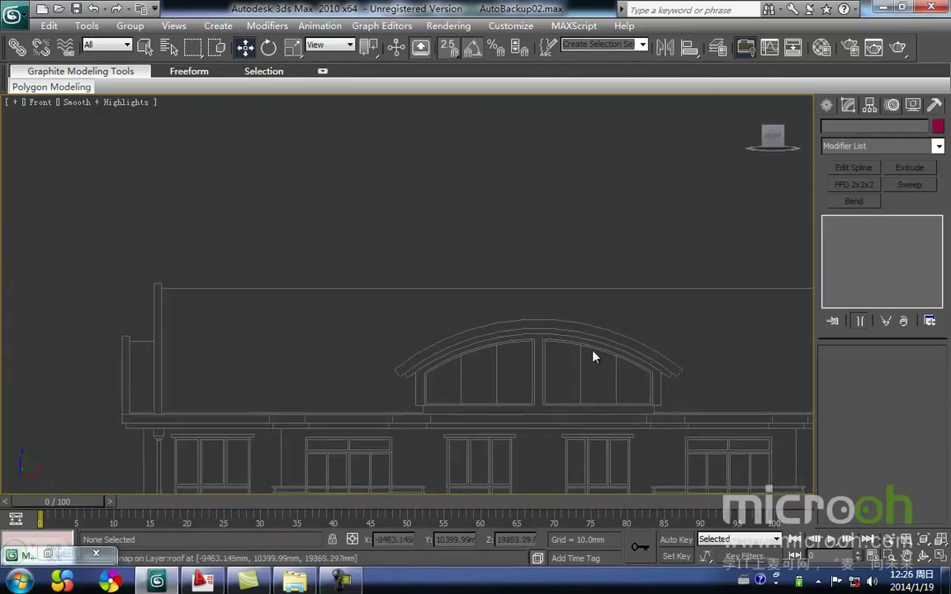
pyautogui.moveTo(676, 378); pyautogui.dragTo(547, 379, button='middle')
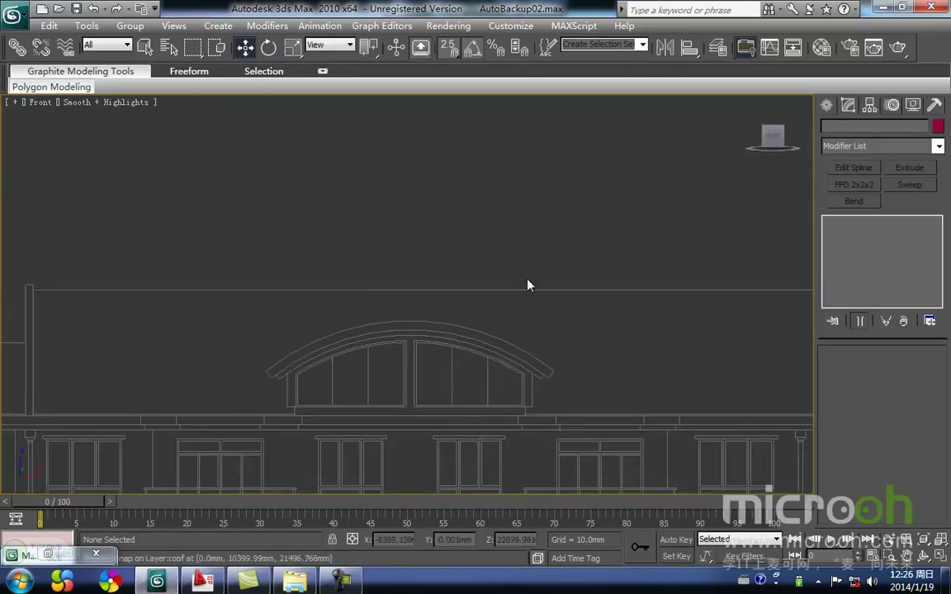
pyautogui.moveTo(305, 301); pyautogui.dragTo(357, 319, button='middle')
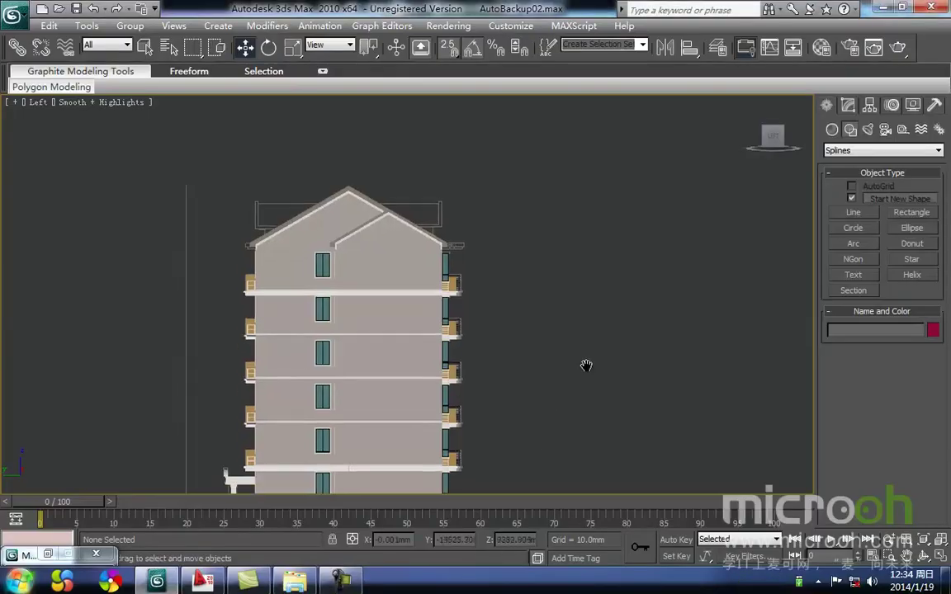
# Compare the modelled roof's eave with the reference drawings in an orthographic view and the left wireframe view.
pyautogui.press('z')
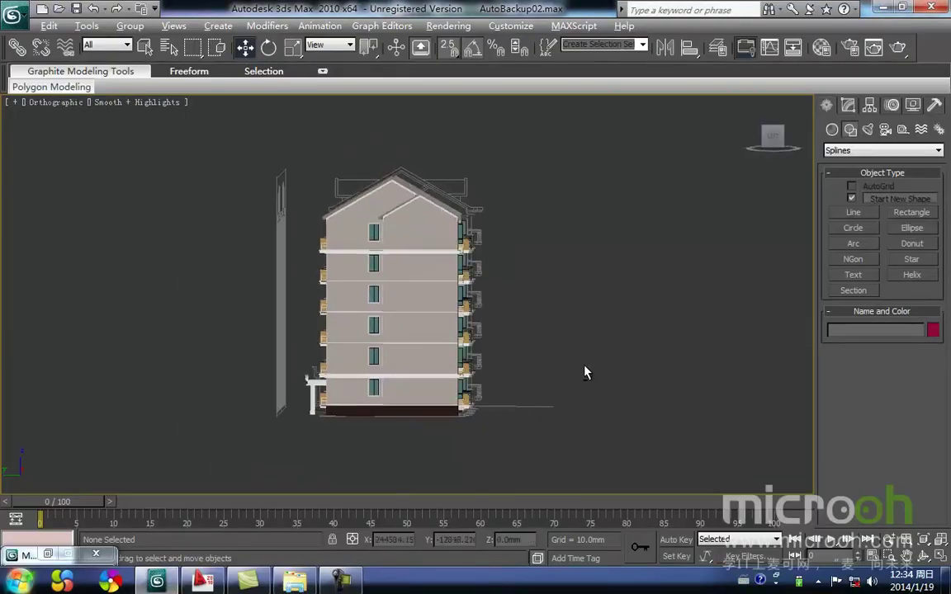
pyautogui.keyDown('alt'); pyautogui.moveTo(587, 371); pyautogui.dragTo(574, 377, button='middle'); pyautogui.keyUp('alt')
pyautogui.scroll(10, 190, 268)
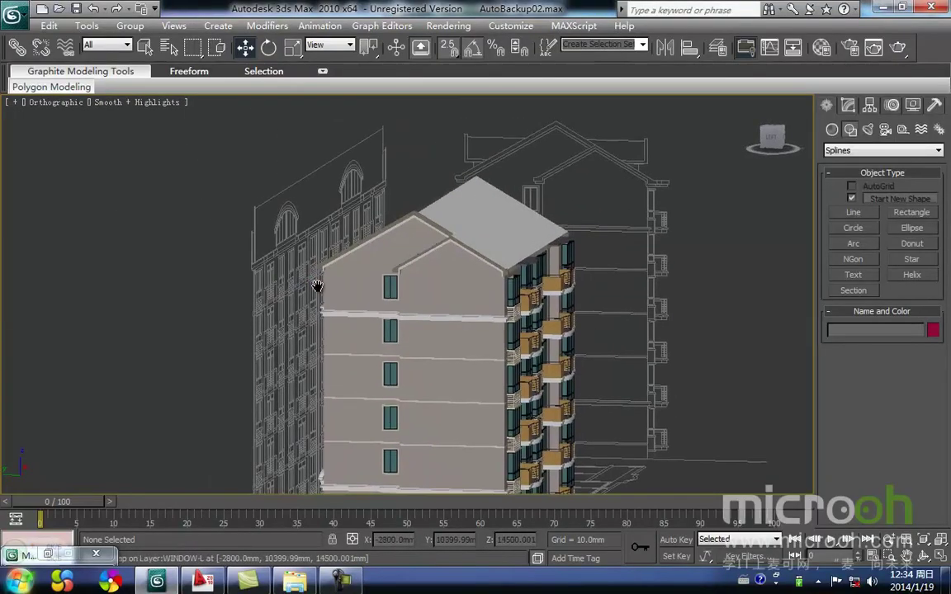
pyautogui.moveTo(219, 264); pyautogui.dragTo(405, 387, button='middle')
pyautogui.scroll(4, 301, 323)
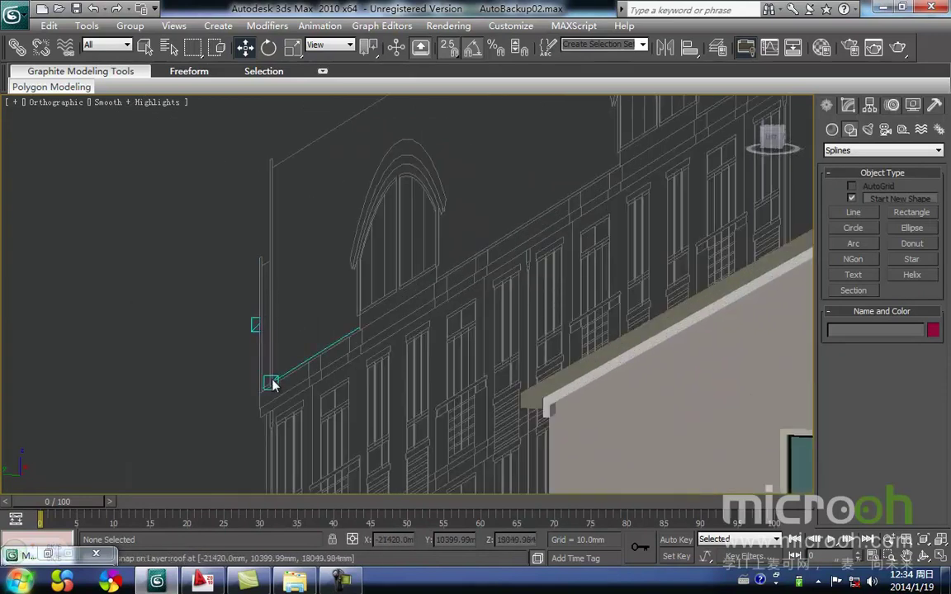
pyautogui.scroll(-4, 259, 417)
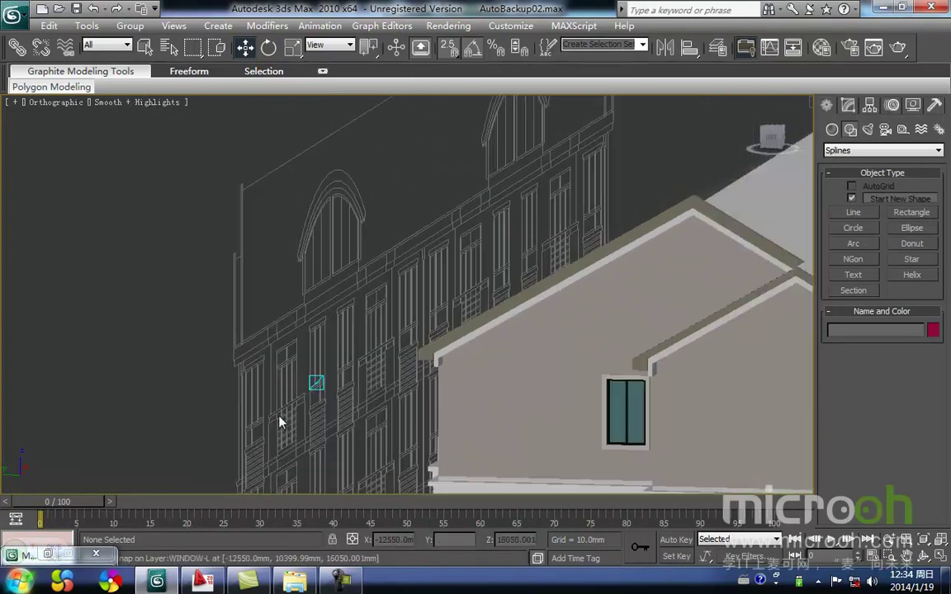
pyautogui.press('l')
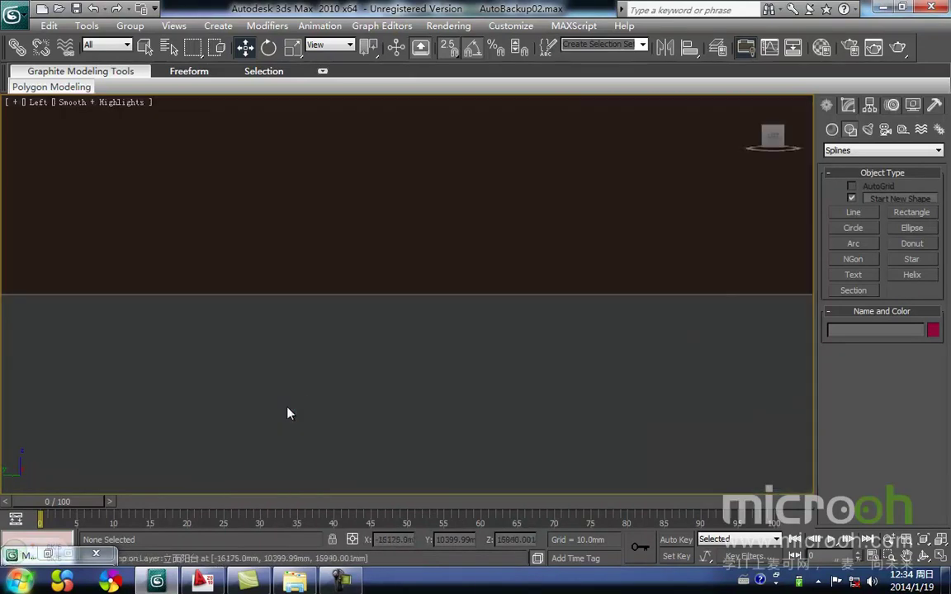
pyautogui.moveTo(311, 199); pyautogui.dragTo(402, 362, button='middle')
pyautogui.scroll(3, 407, 276)
pyautogui.scroll(3, 400, 245)
pyautogui.scroll(3, 373, 304)
pyautogui.moveTo(353, 297)
pyautogui.mouseDown(button='middle')
pyautogui.moveTo(352, 319)
pyautogui.moveTo(434, 328)
pyautogui.mouseUp(button='middle')
pyautogui.press('F3')
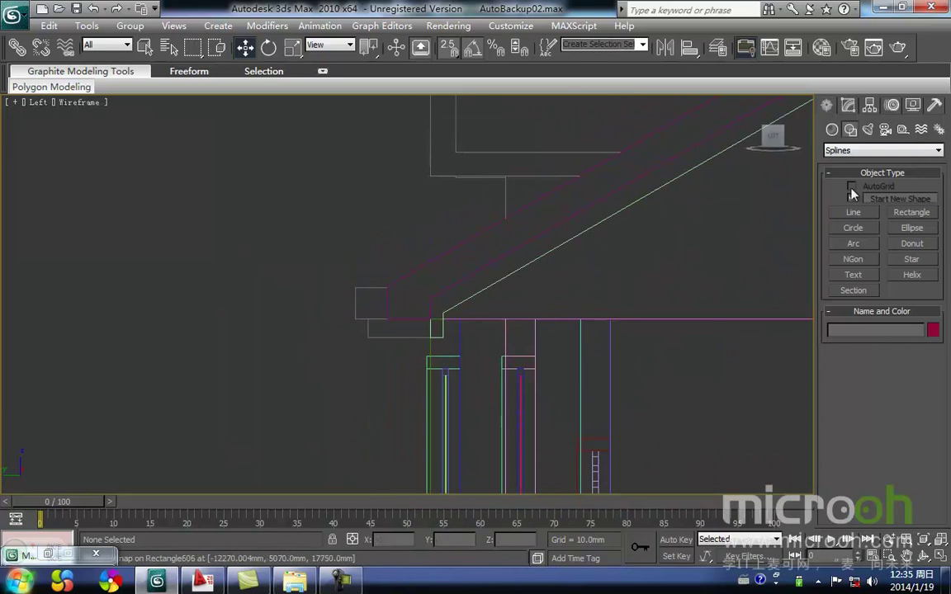
# Trace the stepped eave profile beside the roof's lower edge with the Line tool in the left view.
pyautogui.click(854, 212)
pyautogui.moveTo(342, 283); pyautogui.dragTo(467, 305, button='middle')
pyautogui.click(472, 309)
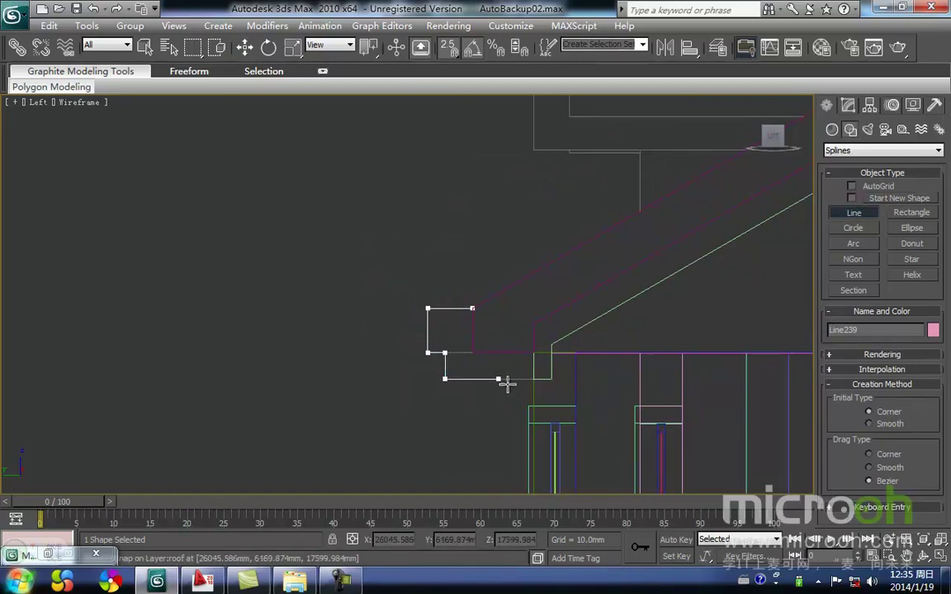
pyautogui.click(533, 353)
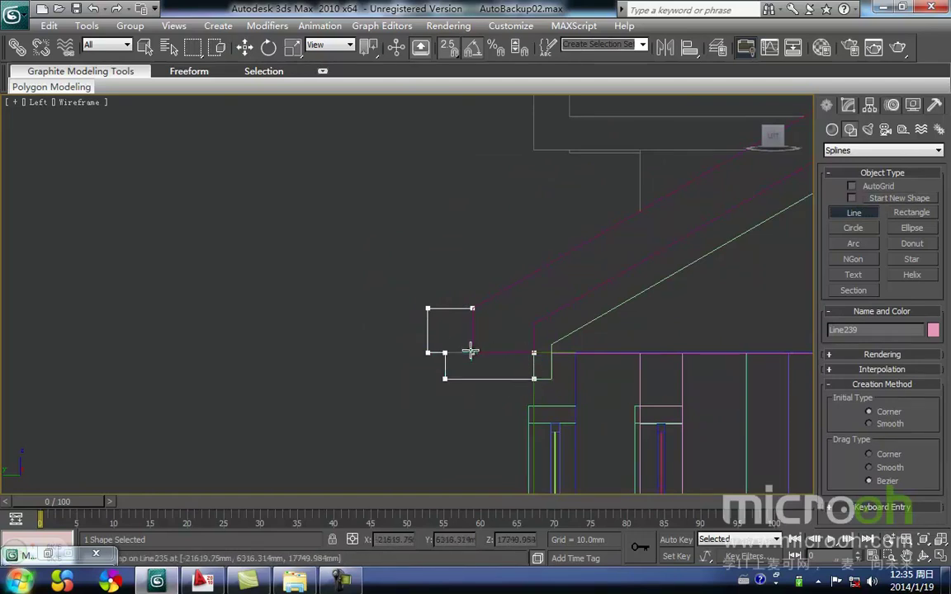
pyautogui.click(471, 307)
pyautogui.click(472, 334)
pyautogui.rightClick(374, 267)
pyautogui.click(443, 429)
pyautogui.moveTo(401, 336); pyautogui.dragTo(396, 328)
pyautogui.scroll(-1, 406, 303)
pyautogui.moveTo(404, 332); pyautogui.dragTo(602, 312, button='middle')
# Reposition the traced eave profile in the top view.
pyautogui.press('t')
pyautogui.press('z')
pyautogui.scroll(-5, 500, 312)
pyautogui.scroll(-2, 495, 321)
pyautogui.press('space')
pyautogui.moveTo(502, 292); pyautogui.dragTo(477, 232)
# Examine the roof edges and outer walls along the building in the top wireframe view.
pyautogui.click(797, 199)
pyautogui.click(852, 198)
pyautogui.scroll(-4, 548, 301)
pyautogui.scroll(6, 384, 326)
pyautogui.moveTo(225, 354); pyautogui.dragTo(525, 369, button='middle')
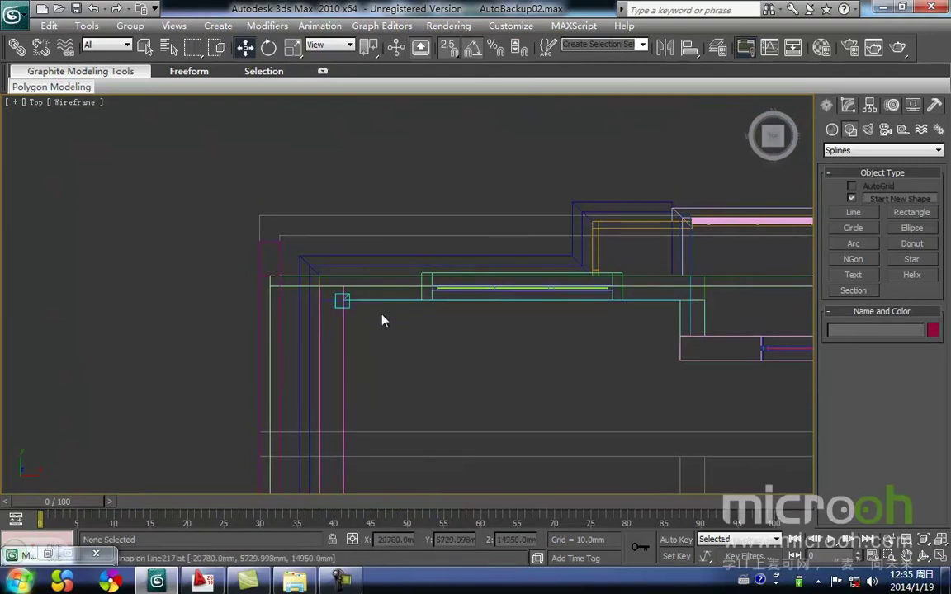
pyautogui.scroll(2, 345, 286)
pyautogui.moveTo(308, 277); pyautogui.dragTo(359, 267, button='middle')
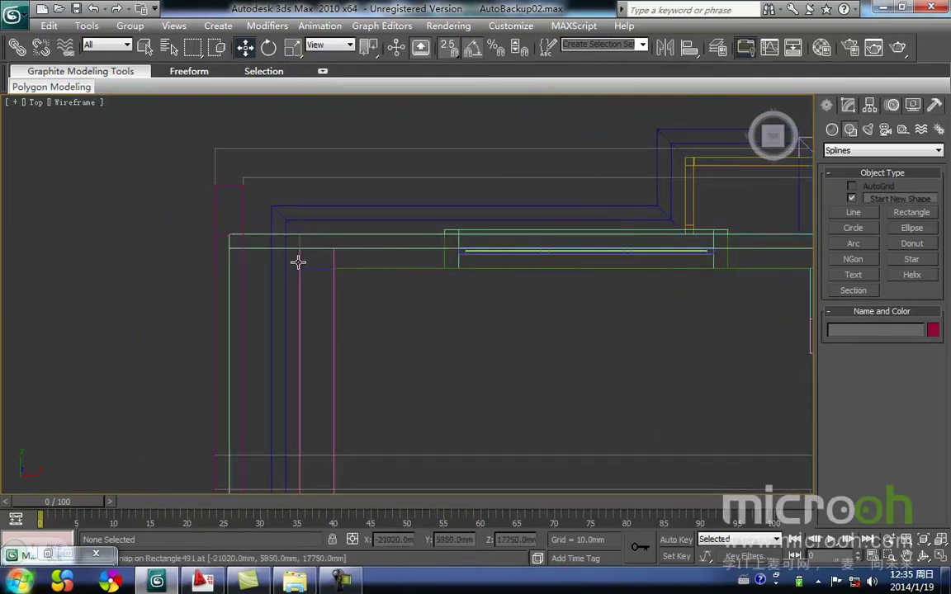
pyautogui.scroll(-2, 298, 254)
pyautogui.moveTo(279, 256); pyautogui.dragTo(264, 197, button='middle')
pyautogui.scroll(-2, 265, 198)
pyautogui.moveTo(312, 339); pyautogui.dragTo(297, 173, button='middle')
pyautogui.moveTo(352, 287); pyautogui.dragTo(295, 223, button='middle')
pyautogui.scroll(-4, 517, 283)
pyautogui.moveTo(627, 247); pyautogui.dragTo(453, 353, button='middle')
pyautogui.scroll(-2, 453, 353)
pyautogui.scroll(2, 486, 365)
pyautogui.moveTo(570, 299); pyautogui.dragTo(318, 364, button='middle')
pyautogui.scroll(-2, 526, 384)
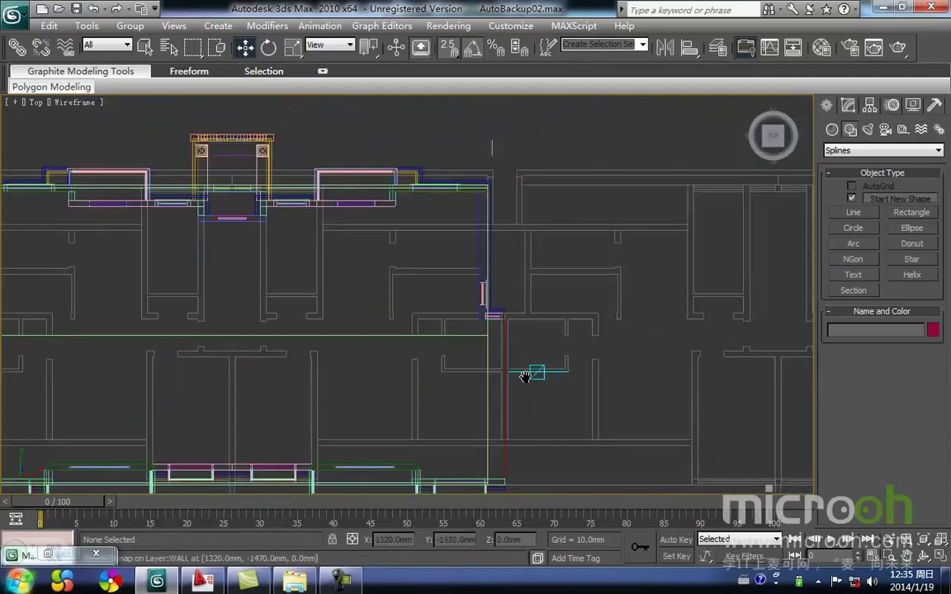
pyautogui.moveTo(526, 377); pyautogui.dragTo(445, 359, button='middle')
# Show the 二层平面 layer, hide the 阁楼层 layer and hide all geometry objects.
pyautogui.click(716, 47)
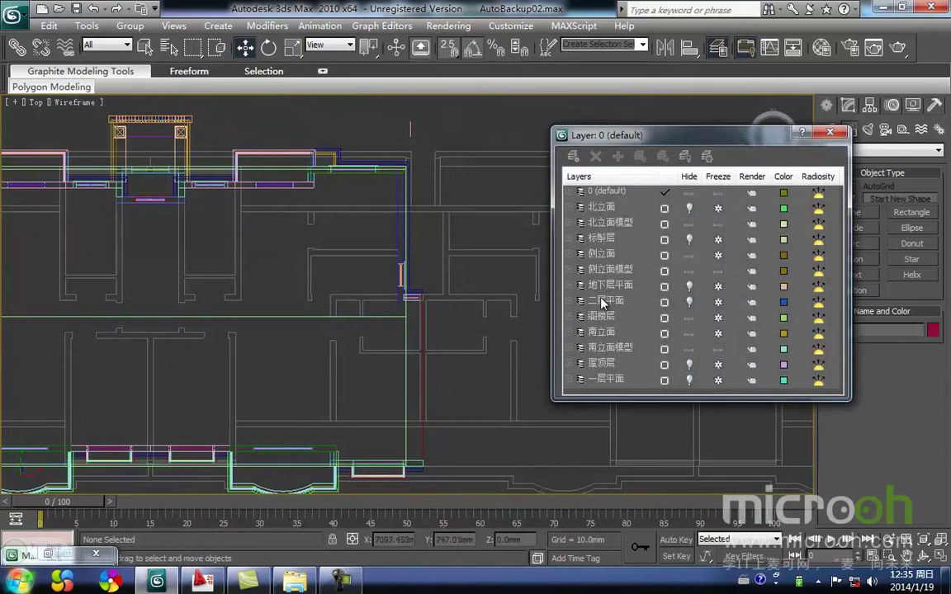
pyautogui.click(689, 303)
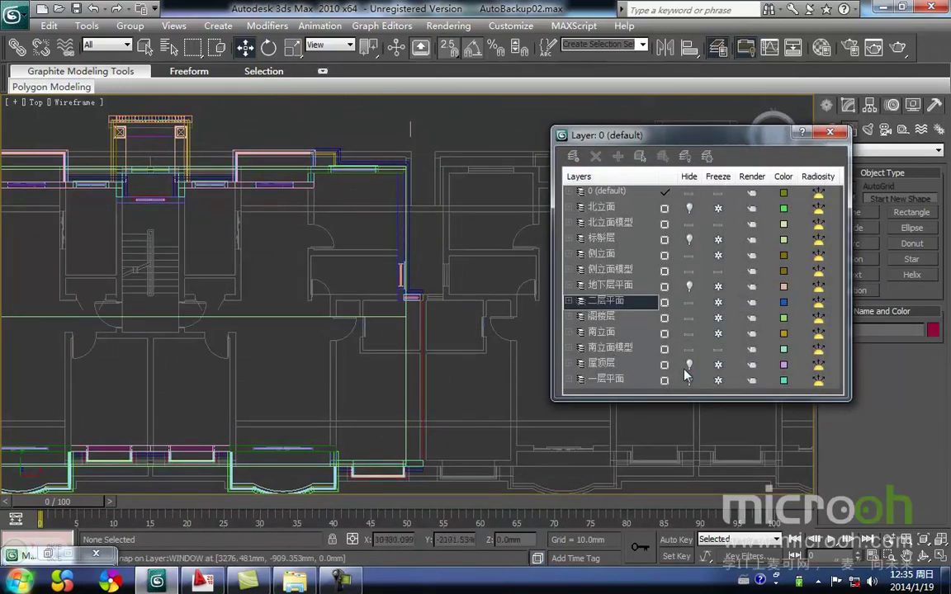
pyautogui.click(690, 318)
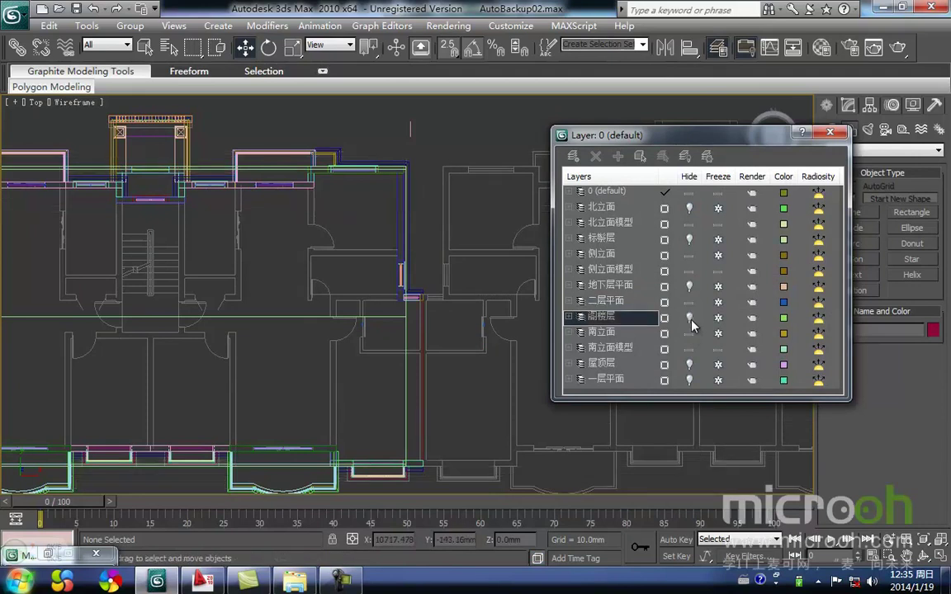
pyautogui.click(828, 135)
pyautogui.moveTo(329, 304); pyautogui.dragTo(377, 314, button='middle')
pyautogui.hotkey('shift', 'g')
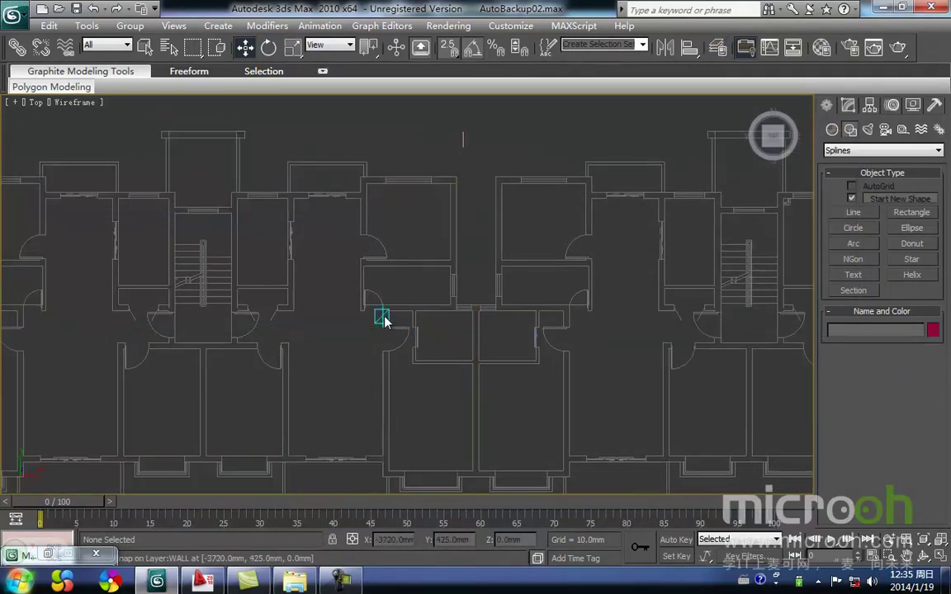
# Look over the outer walls of the displayed second-floor plan in the top view.
pyautogui.moveTo(466, 351); pyautogui.dragTo(590, 404, button='middle')
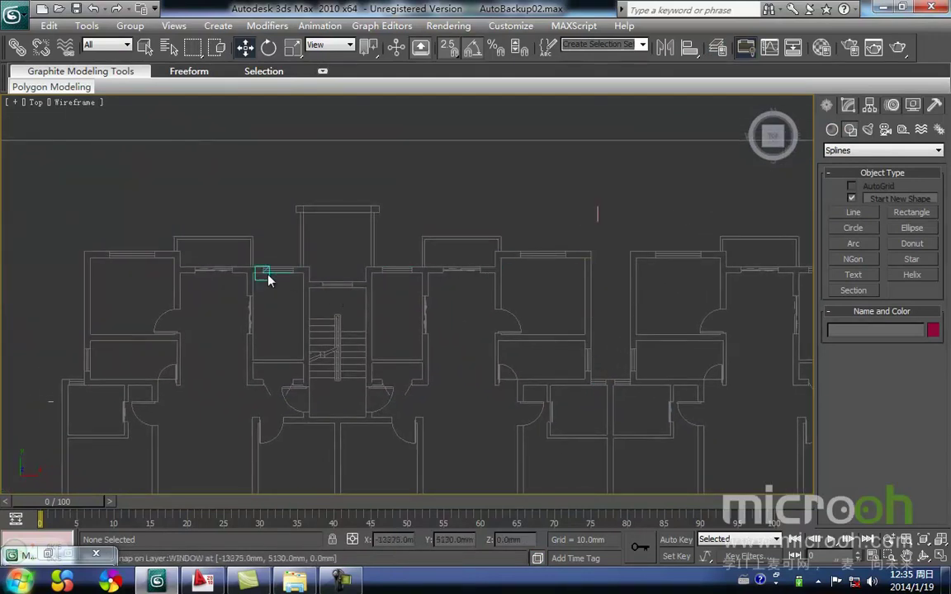
pyautogui.moveTo(279, 283); pyautogui.dragTo(398, 297, button='middle')
pyautogui.moveTo(211, 309); pyautogui.dragTo(254, 302, button='middle')
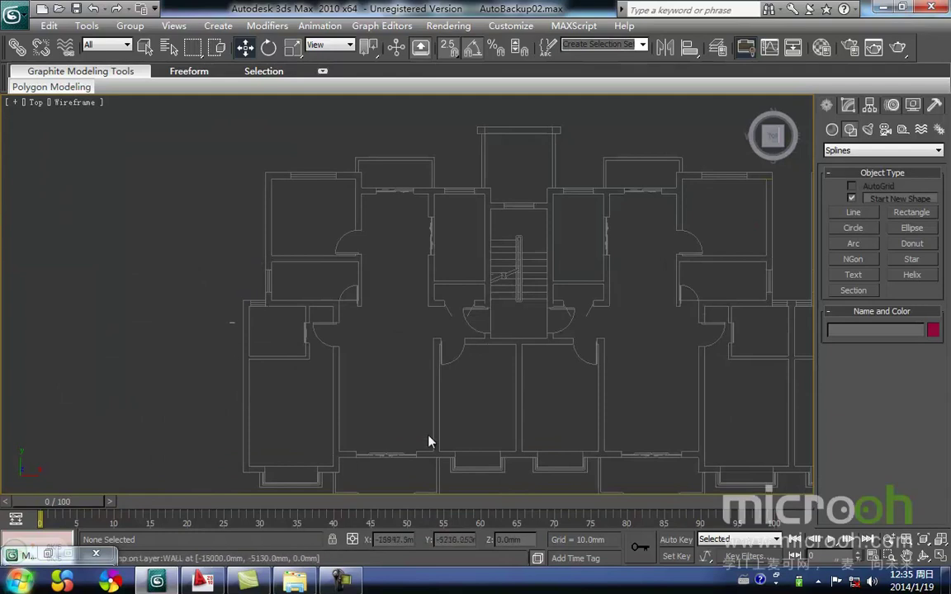
pyautogui.click(851, 199)
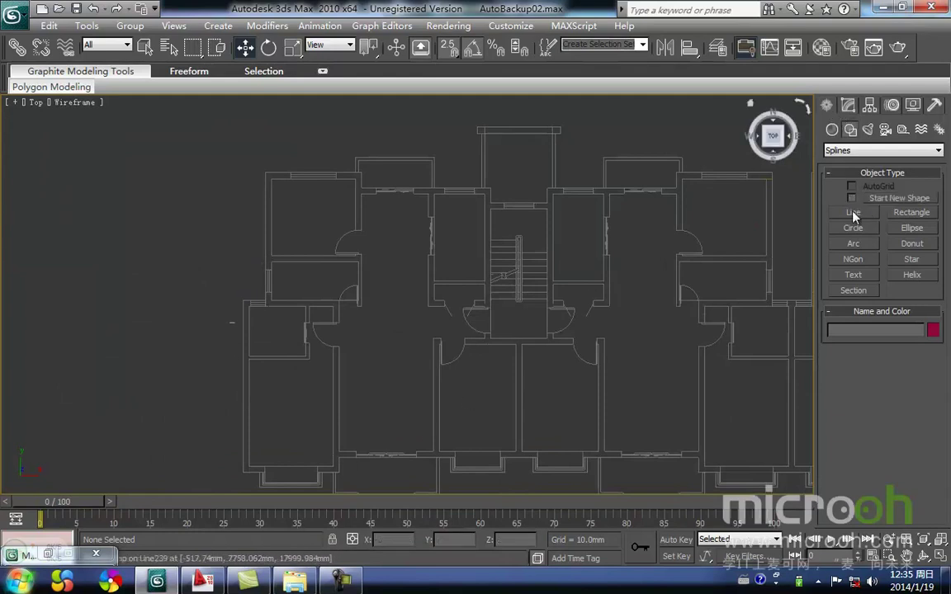
pyautogui.moveTo(644, 292); pyautogui.dragTo(569, 301, button='middle')
pyautogui.scroll(-2, 566, 330)
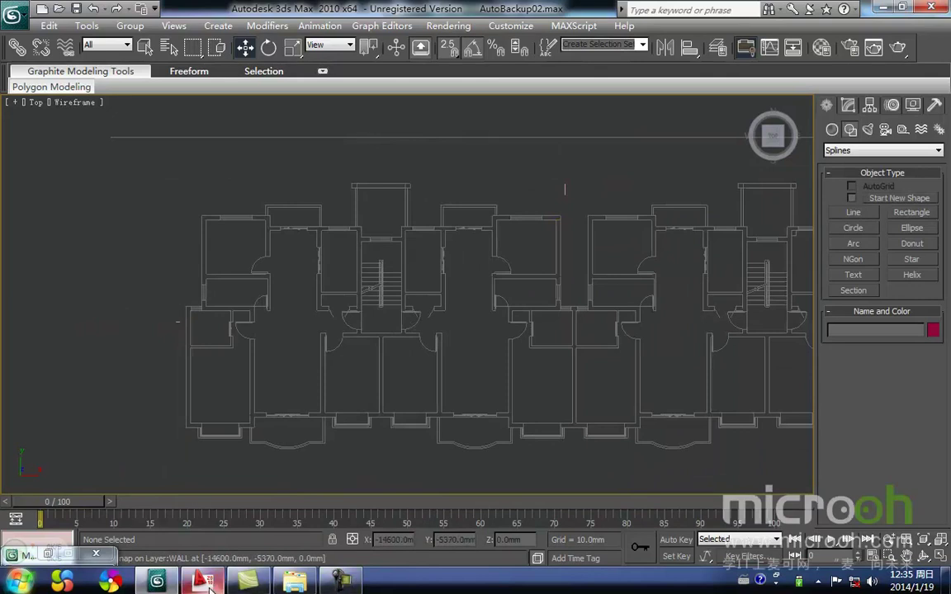
# Switch to AutoCAD and examine the eave line and arched dormer along the top of the front elevation.
pyautogui.click(210, 588)
pyautogui.moveTo(480, 316); pyautogui.dragTo(244, 423, button='middle')
pyautogui.scroll(-4, 248, 421)
pyautogui.moveTo(309, 337)
pyautogui.mouseDown(button='middle')
pyautogui.moveTo(353, 314)
pyautogui.moveTo(374, 318)
pyautogui.mouseUp(button='middle')
pyautogui.scroll(5, 337, 387)
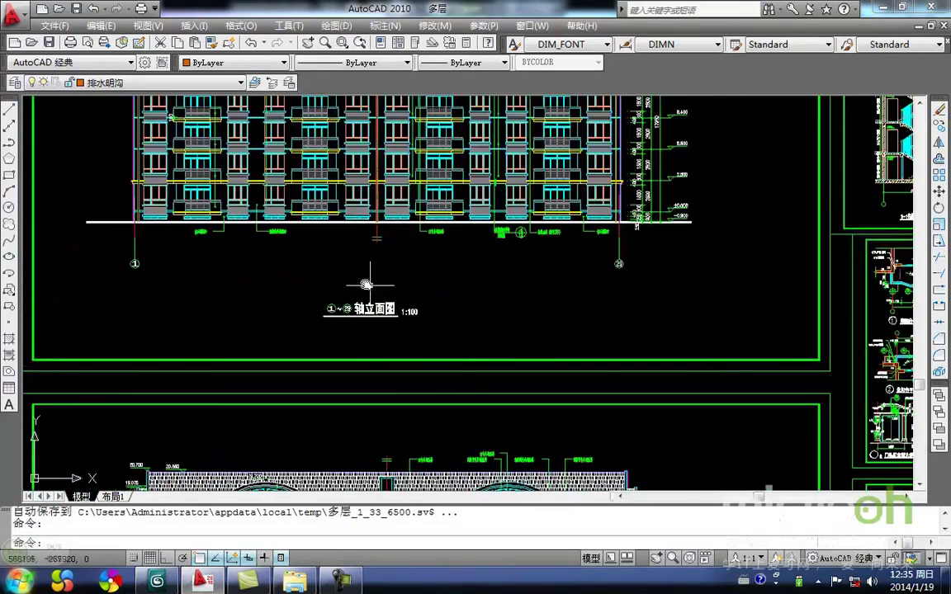
pyautogui.moveTo(377, 432); pyautogui.dragTo(385, 378, button='middle')
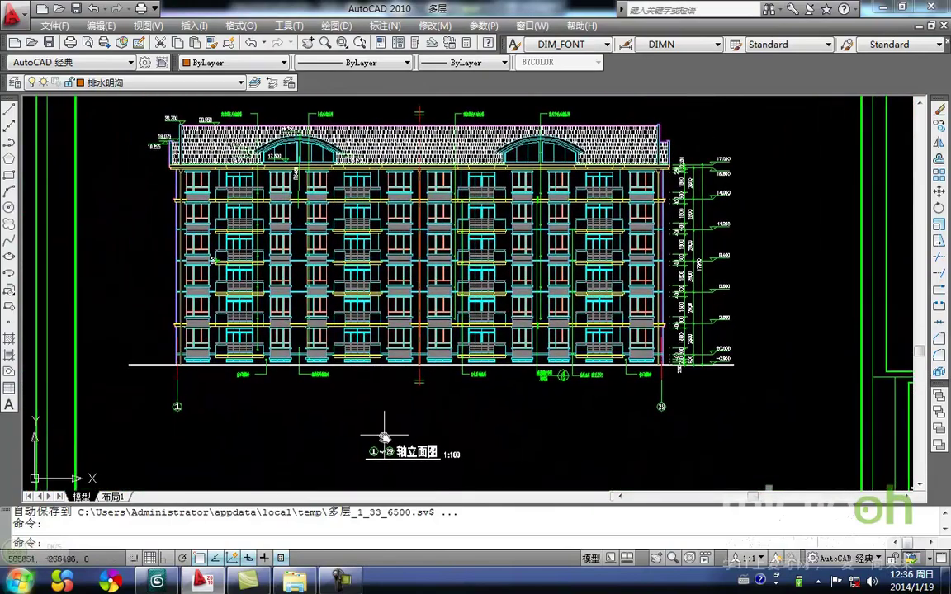
pyautogui.scroll(4, 284, 213)
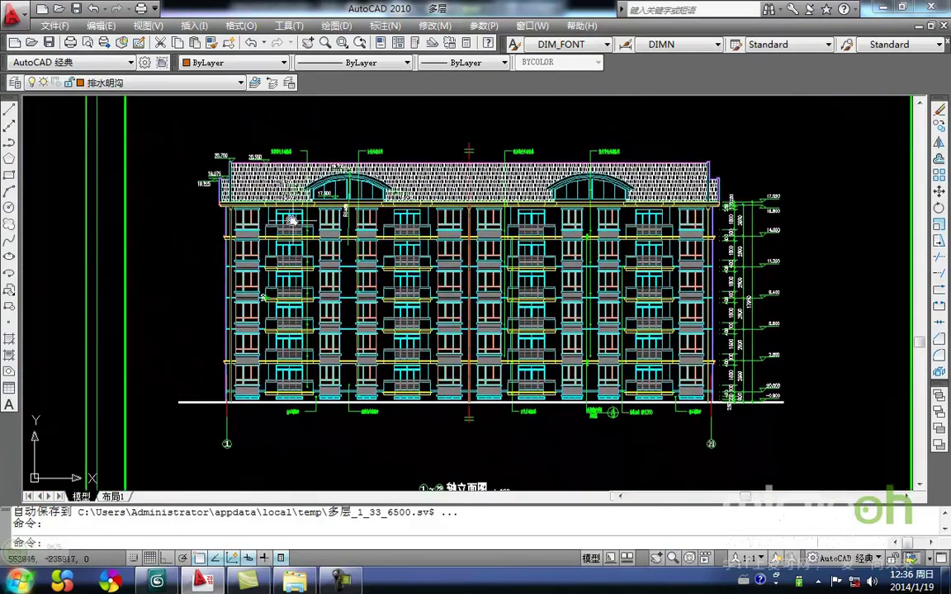
pyautogui.scroll(3, 284, 213)
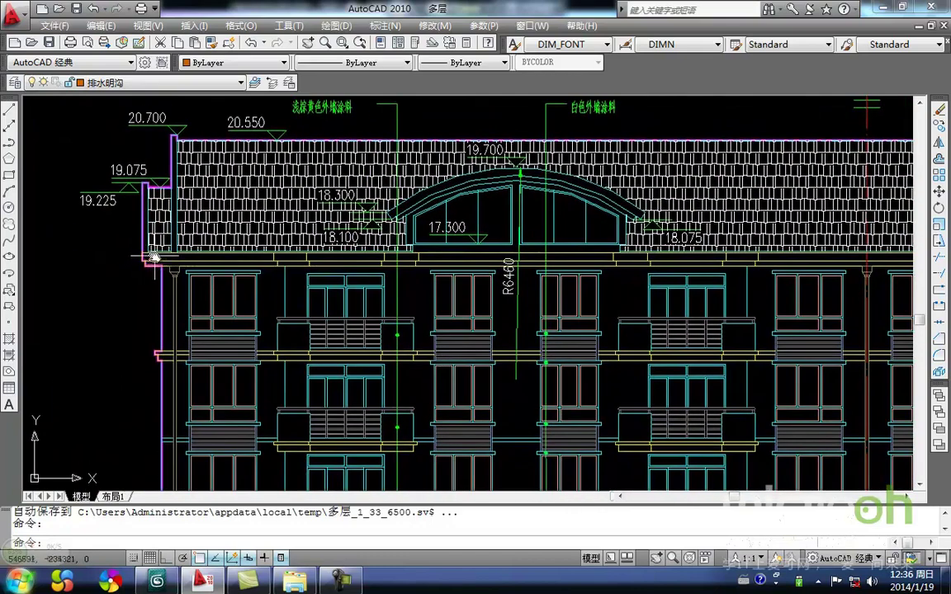
pyautogui.moveTo(264, 262); pyautogui.dragTo(198, 277, button='middle')
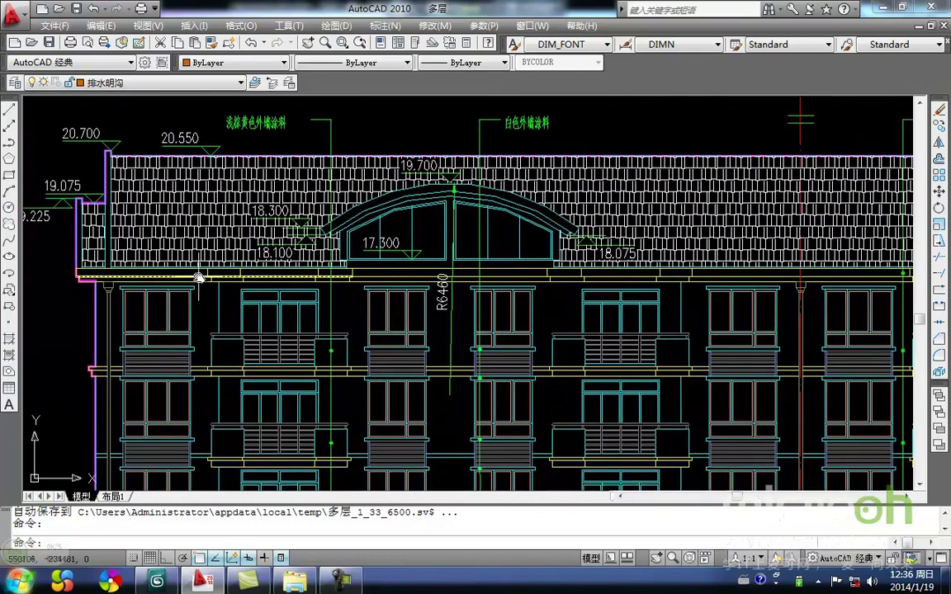
pyautogui.moveTo(393, 281)
pyautogui.mouseDown(button='middle')
pyautogui.moveTo(385, 281)
pyautogui.moveTo(422, 271)
pyautogui.mouseUp(button='middle')
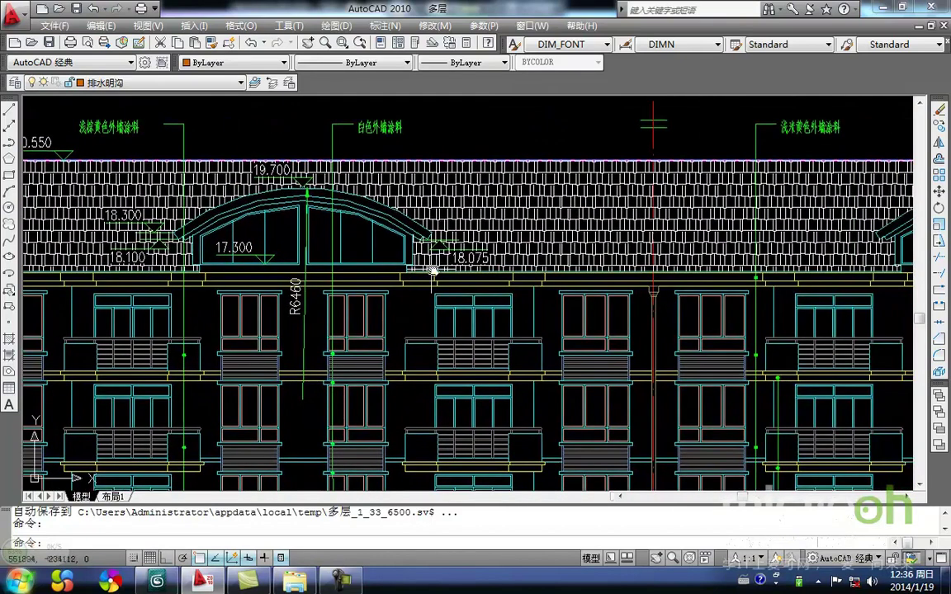
pyautogui.moveTo(557, 283); pyautogui.dragTo(479, 292, button='middle')
# Examine the eave line of the rear elevation, including where the central recess interrupts it.
pyautogui.moveTo(561, 291)
pyautogui.mouseDown(button='middle')
pyautogui.moveTo(545, 284)
pyautogui.moveTo(573, 266)
pyautogui.mouseUp(button='middle')
pyautogui.scroll(-4, 573, 267)
pyautogui.moveTo(537, 346); pyautogui.dragTo(468, 116, button='middle')
pyautogui.scroll(-2, 433, 279)
pyautogui.moveTo(433, 280); pyautogui.dragTo(453, 139, button='middle')
pyautogui.scroll(7, 409, 343)
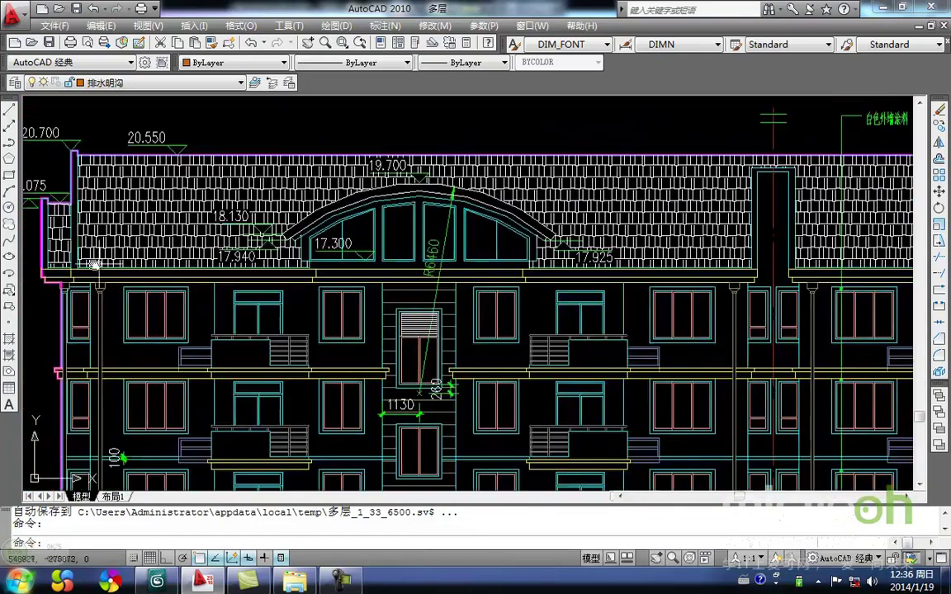
pyautogui.moveTo(639, 283); pyautogui.dragTo(435, 275, button='middle')
pyautogui.moveTo(531, 282); pyautogui.dragTo(444, 296, button='middle')
# Compare the eave ends on the gable side elevation with the roof plan's outline.
pyautogui.scroll(-10, 494, 304)
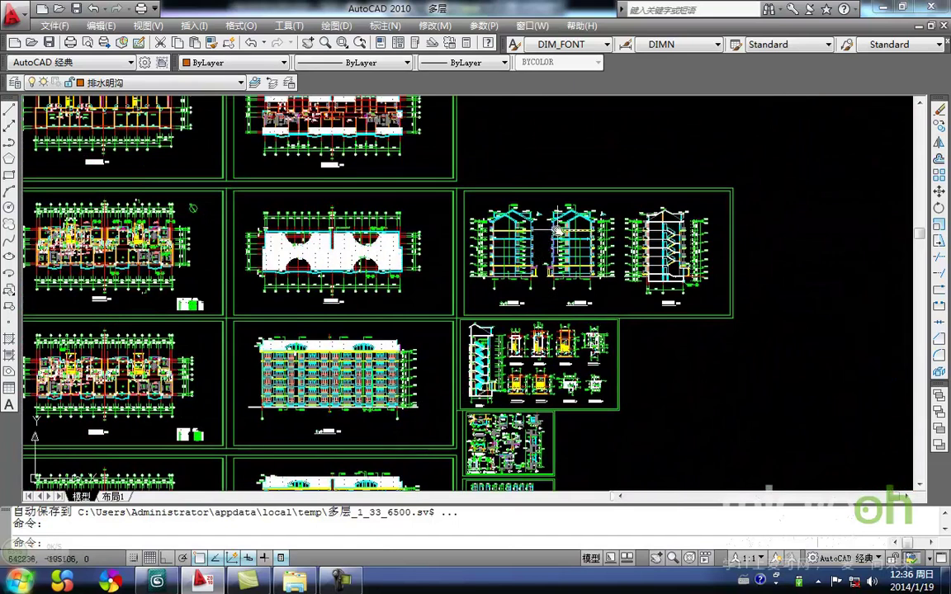
pyautogui.scroll(6, 432, 308)
pyautogui.scroll(4, 429, 333)
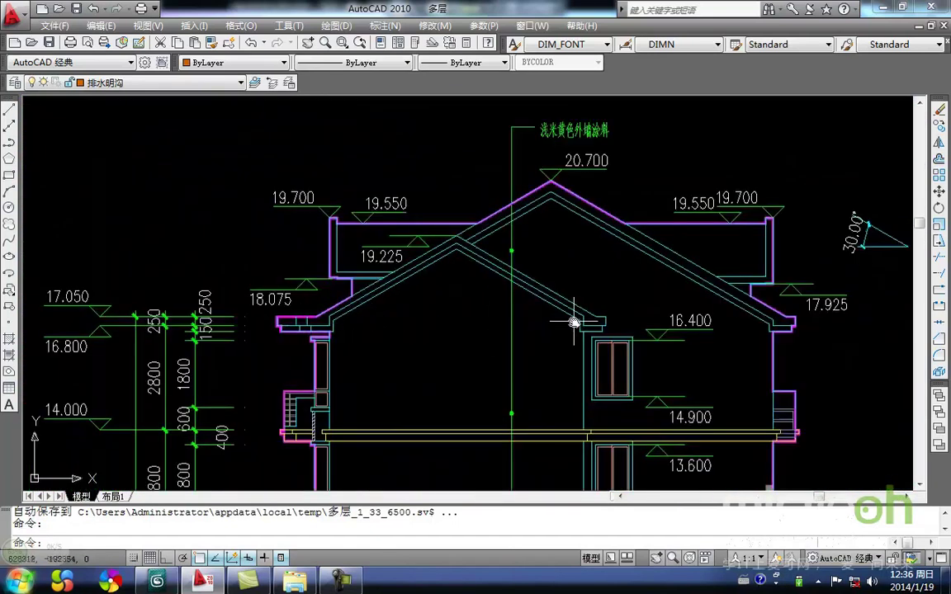
pyautogui.moveTo(591, 321); pyautogui.dragTo(661, 318, button='middle')
pyautogui.moveTo(402, 330); pyautogui.dragTo(493, 326, button='middle')
pyautogui.scroll(-6, 493, 327)
pyautogui.scroll(2, 338, 279)
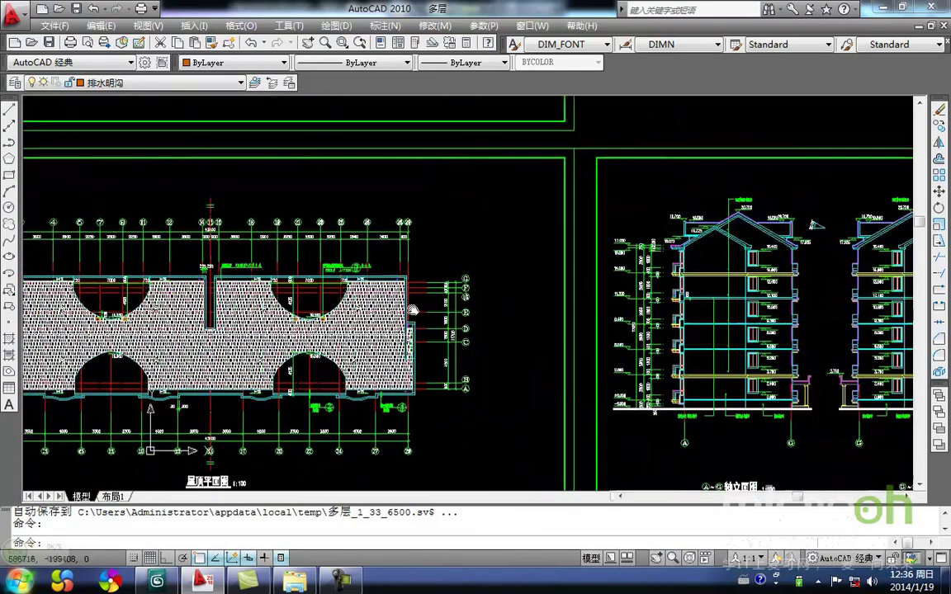
pyautogui.moveTo(341, 283); pyautogui.dragTo(433, 199, button='middle')
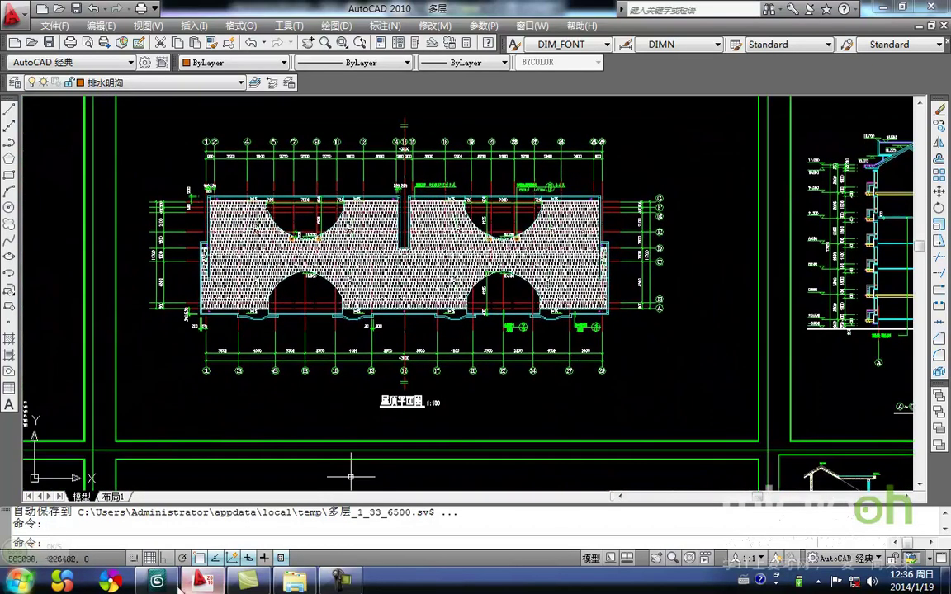
# Switch back to 3ds Max and start a line in the recess between the two units, following its side wall to the rear corner.
pyautogui.click(171, 588)
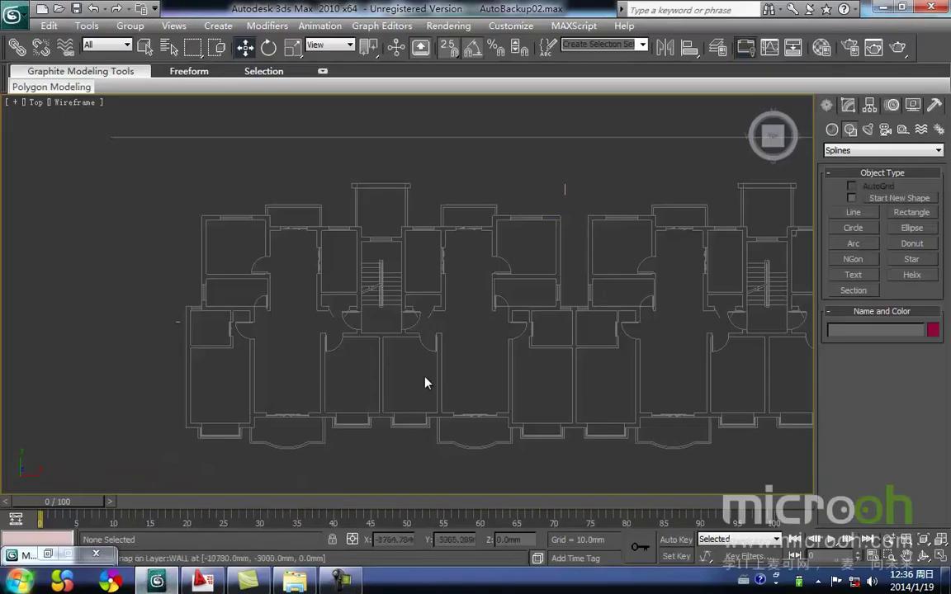
pyautogui.moveTo(396, 386); pyautogui.dragTo(307, 418, button='middle')
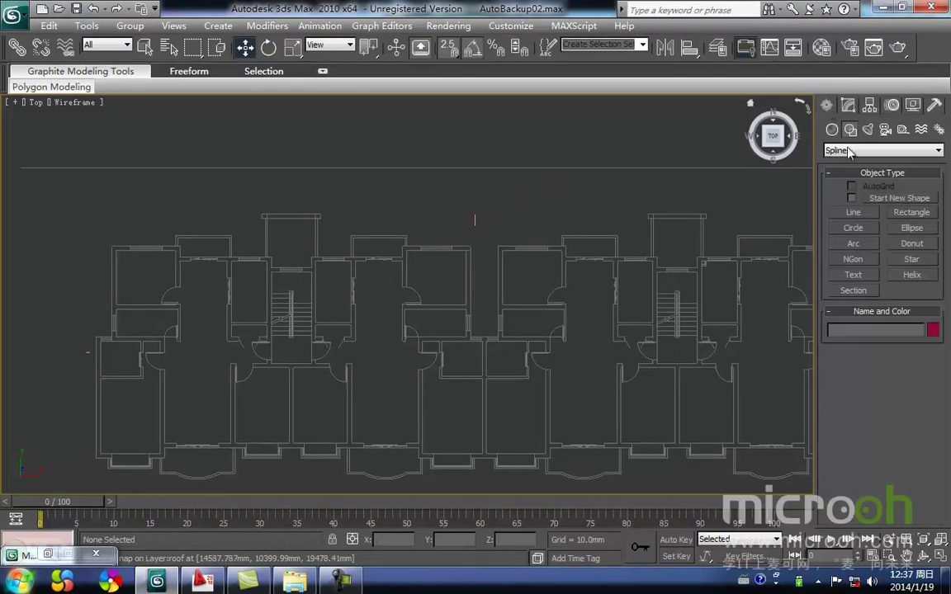
pyautogui.click(852, 212)
pyautogui.scroll(5, 505, 319)
pyautogui.scroll(2, 578, 323)
pyautogui.moveTo(581, 323); pyautogui.dragTo(464, 359, button='middle')
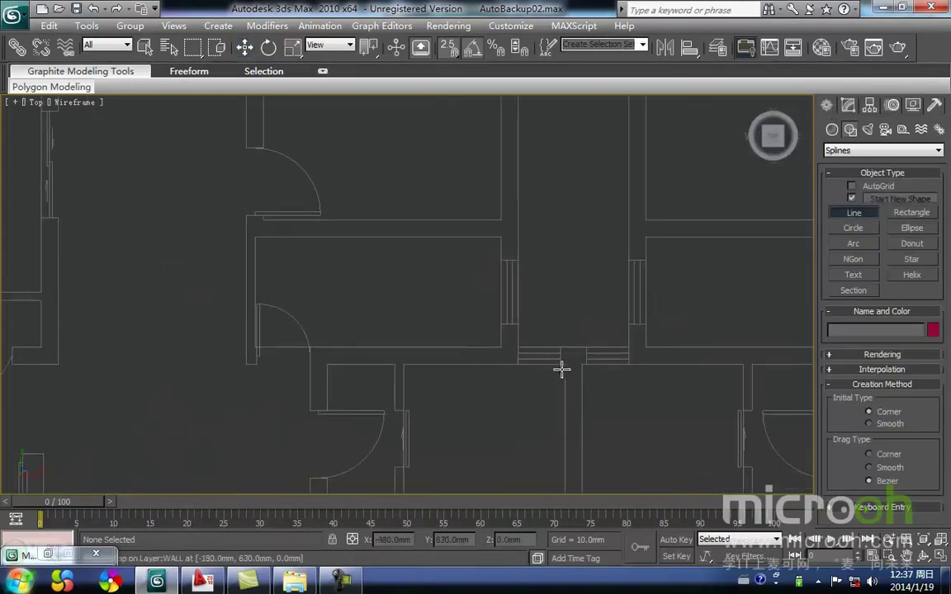
pyautogui.click(568, 336)
pyautogui.click(517, 347)
pyautogui.scroll(-8, 407, 291)
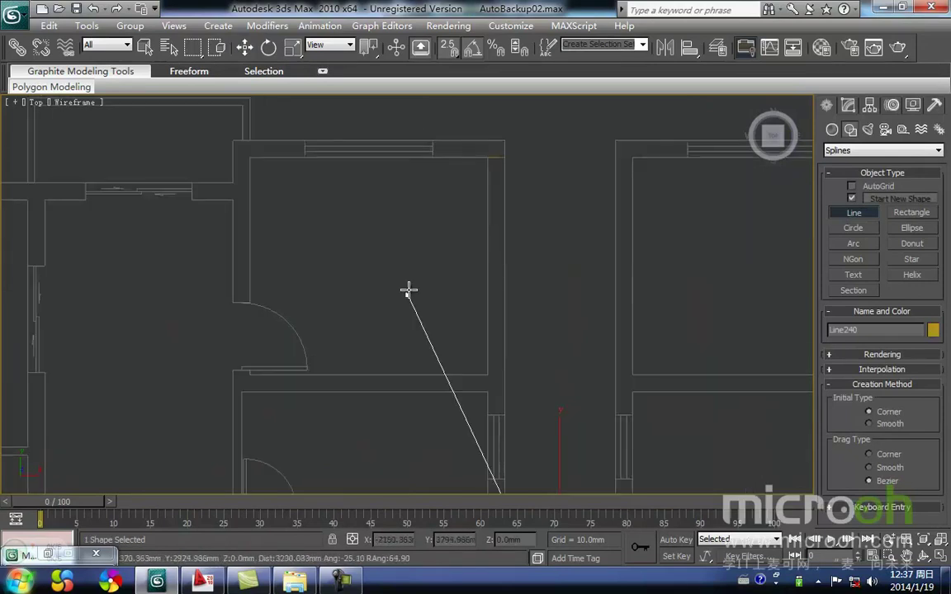
pyautogui.click(435, 250)
# Continue the line along the rear wall, stepping in at the balcony and around the stairwell recess.
pyautogui.scroll(6, 403, 297)
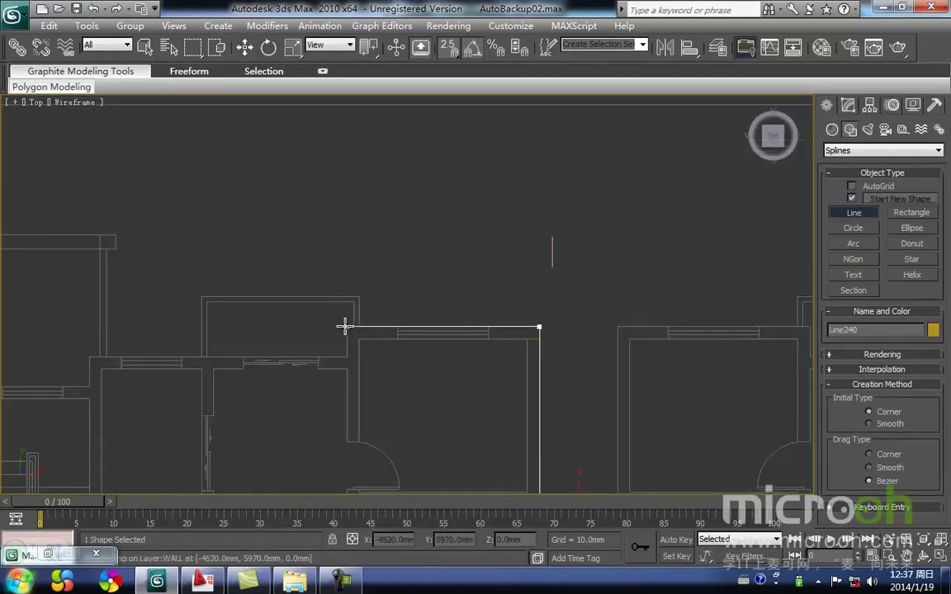
pyautogui.moveTo(116, 277); pyautogui.dragTo(433, 283, button='middle')
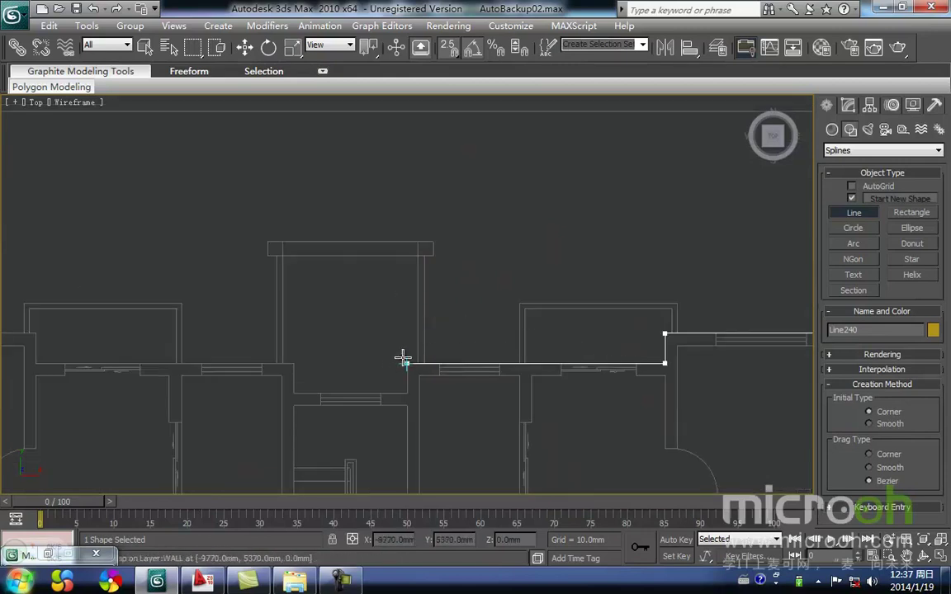
pyautogui.click(400, 373)
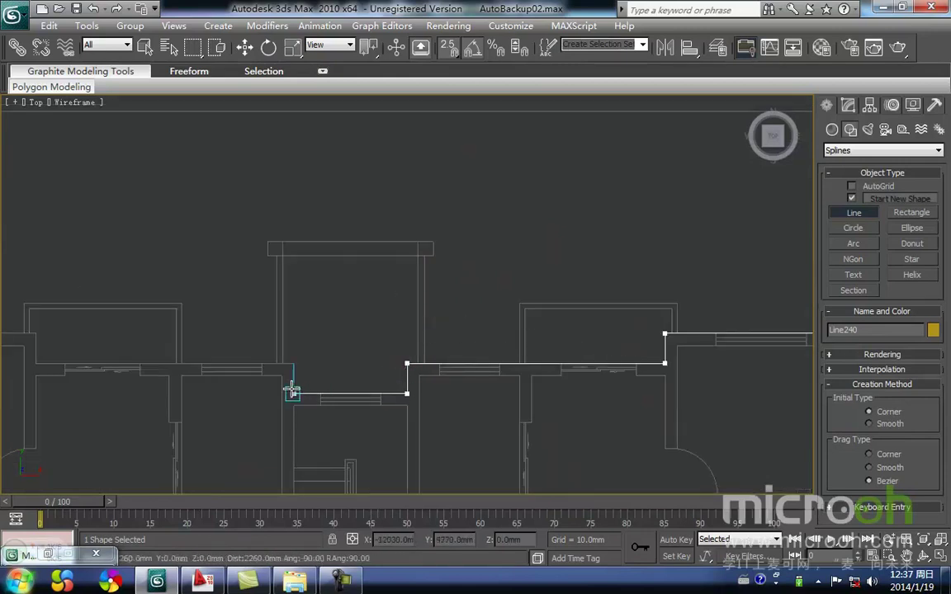
pyautogui.click(302, 365)
# Trace the rest of the rear wall to the unit's outer corner, continue down the end wall and finish the line.
pyautogui.press('i')
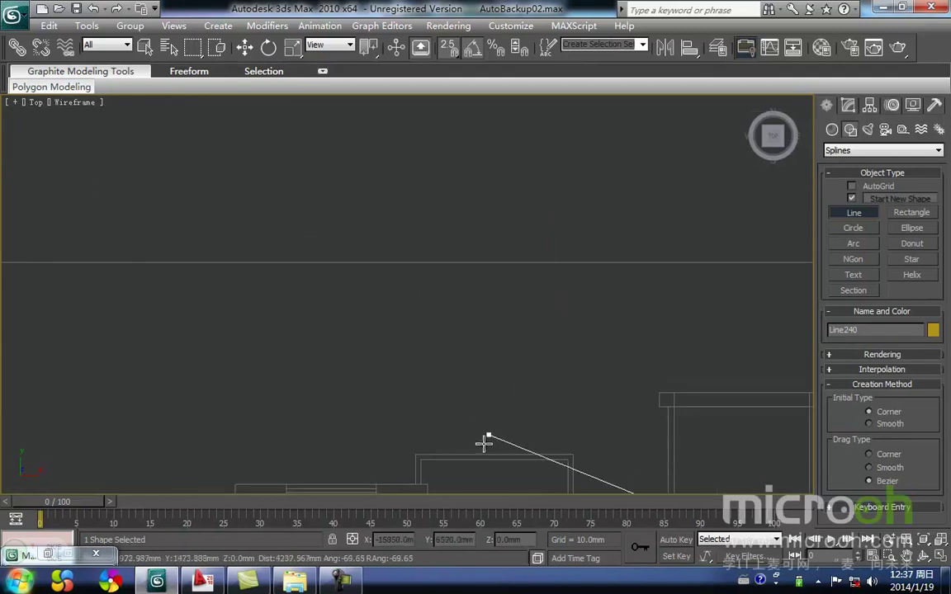
pyautogui.press('i')
pyautogui.click(346, 303)
pyautogui.click(158, 304)
pyautogui.scroll(-3, 244, 339)
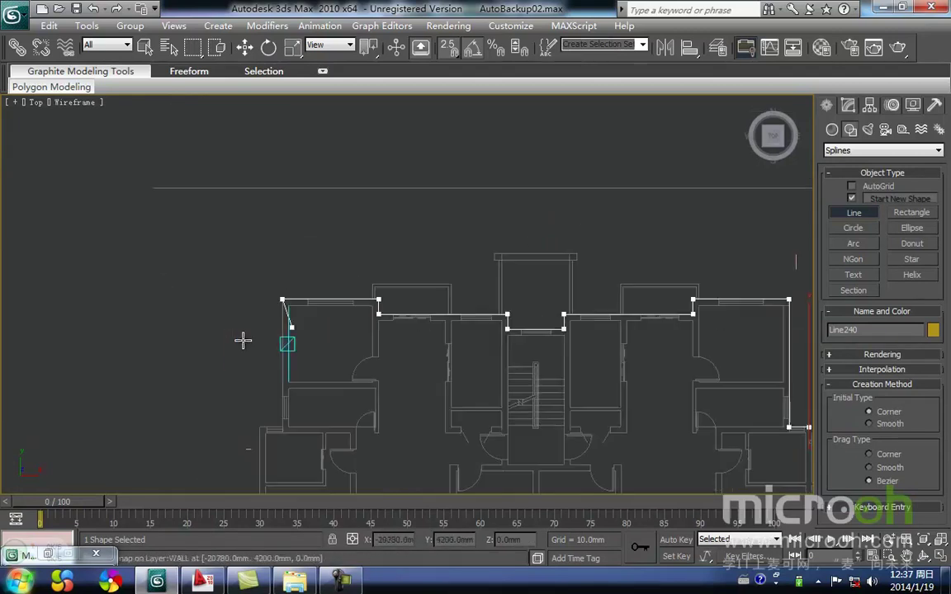
pyautogui.scroll(3, 272, 418)
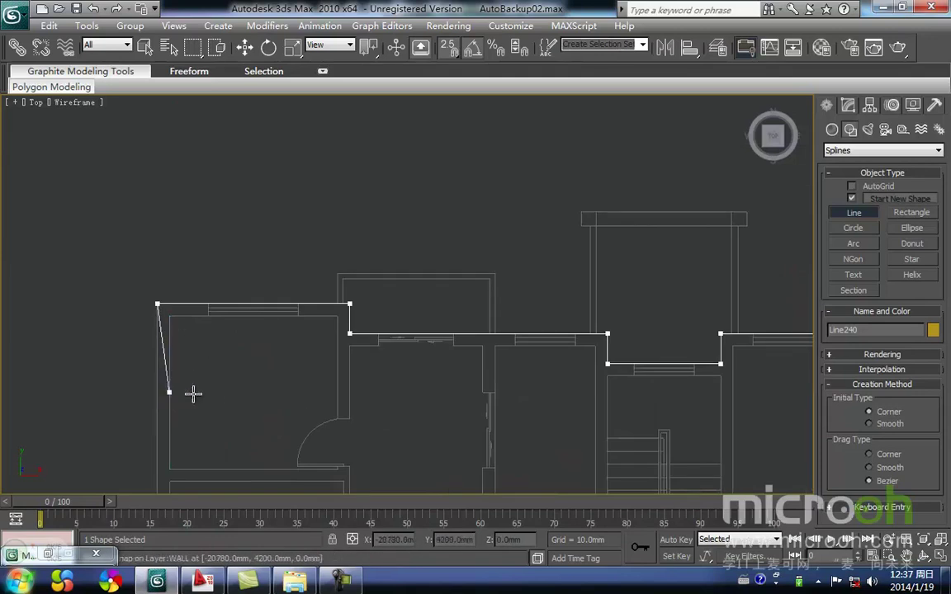
pyautogui.scroll(-3, 198, 440)
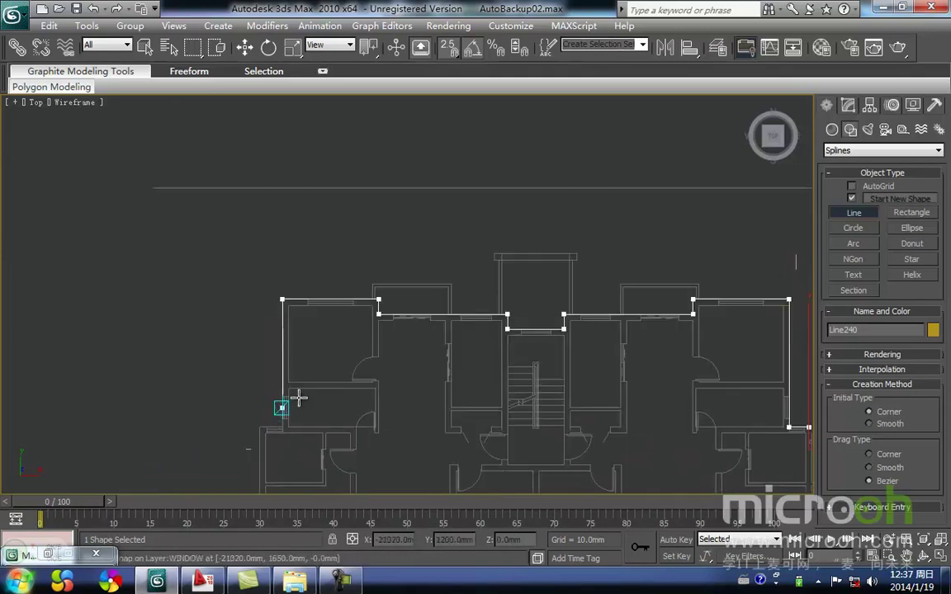
pyautogui.rightClick(321, 382)
# Add a short line segment to the same shape along the step between the rear unit's end wall and the outer corner.
pyautogui.moveTo(318, 385); pyautogui.dragTo(360, 321, button='middle')
pyautogui.click(854, 214)
pyautogui.scroll(4, 396, 257)
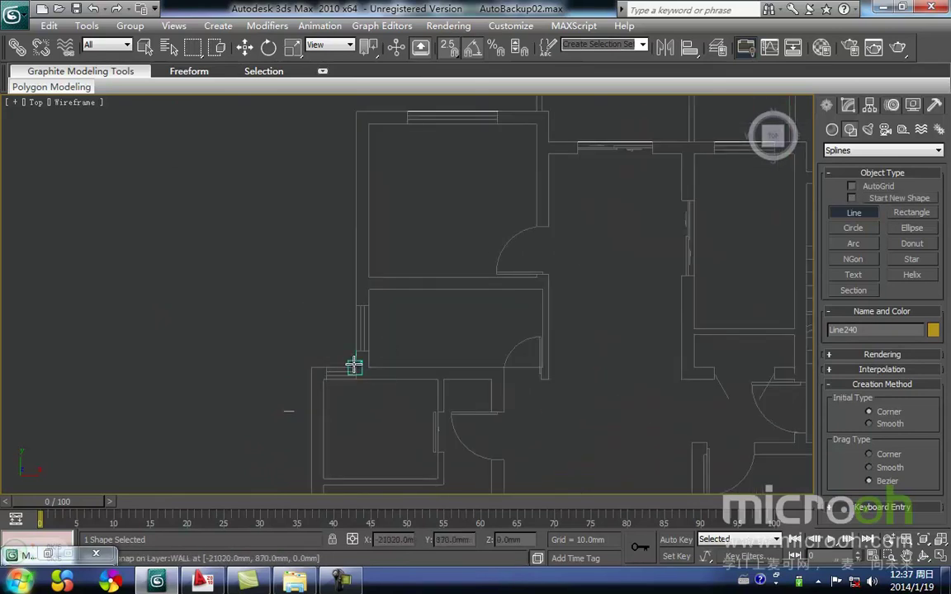
pyautogui.scroll(2, 353, 367)
pyautogui.scroll(-1, 353, 369)
pyautogui.moveTo(355, 379); pyautogui.dragTo(427, 329, button='middle')
pyautogui.click(406, 339)
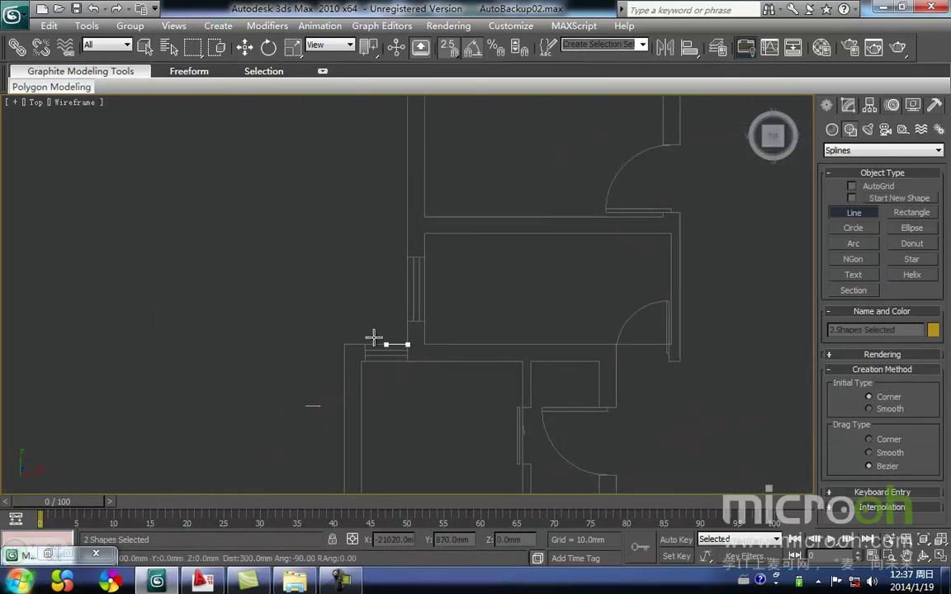
pyautogui.scroll(-2, 344, 333)
pyautogui.scroll(-3, 395, 301)
# Trace the front wall from the outer corner, stepping in behind the balconies and back out, ending midway between the two units.
pyautogui.moveTo(395, 302); pyautogui.dragTo(401, 158, button='middle')
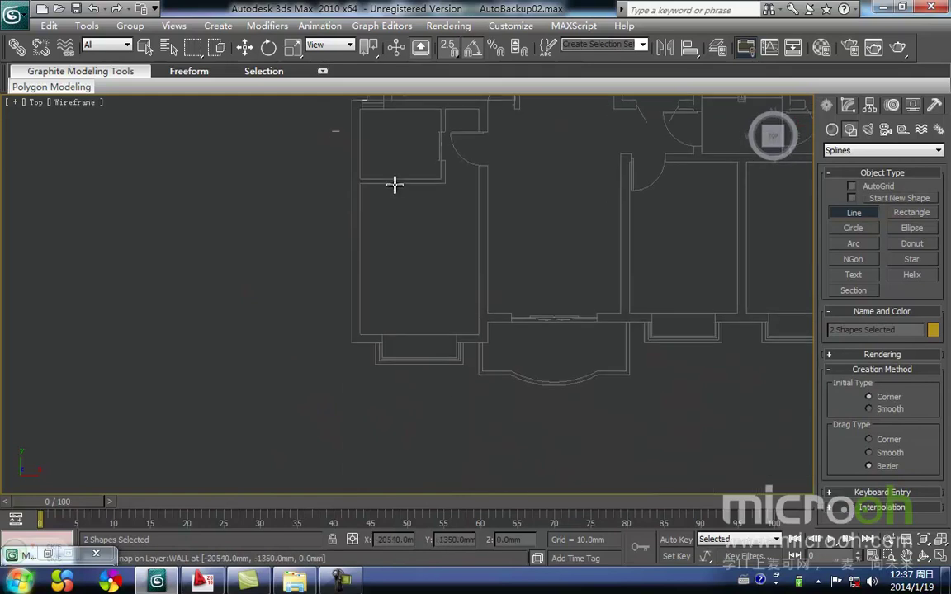
pyautogui.moveTo(517, 301); pyautogui.dragTo(472, 353, button='middle')
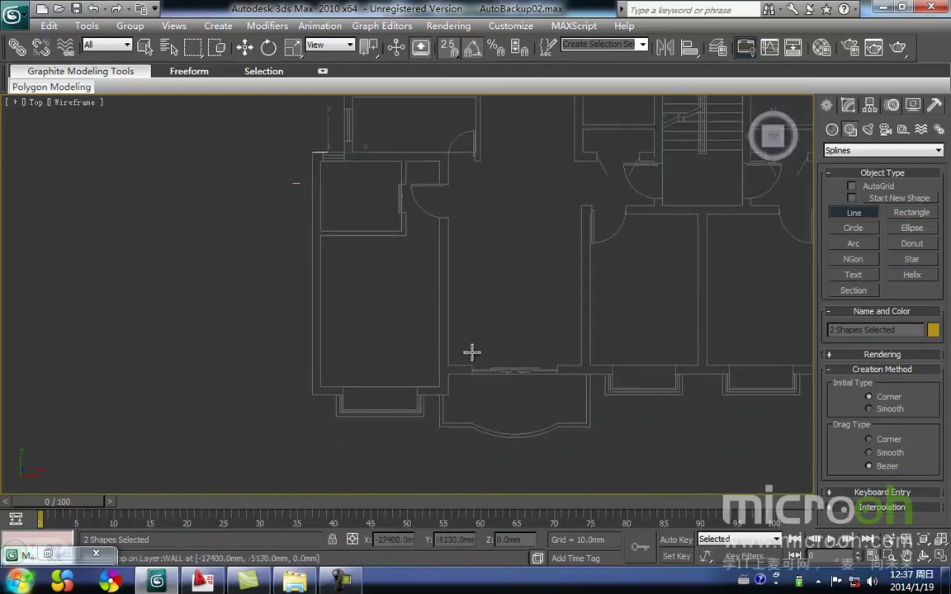
pyautogui.click(312, 396)
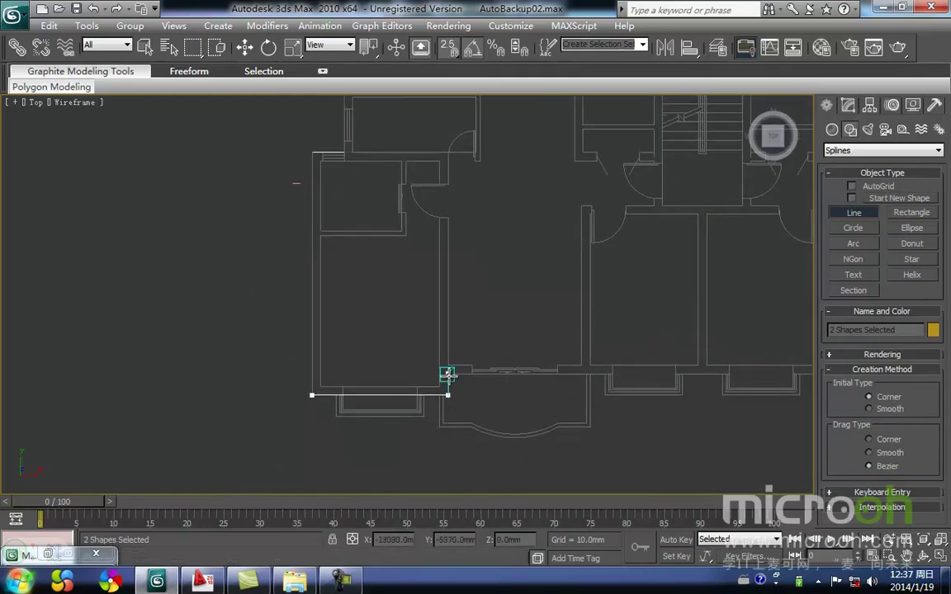
pyautogui.press('i')
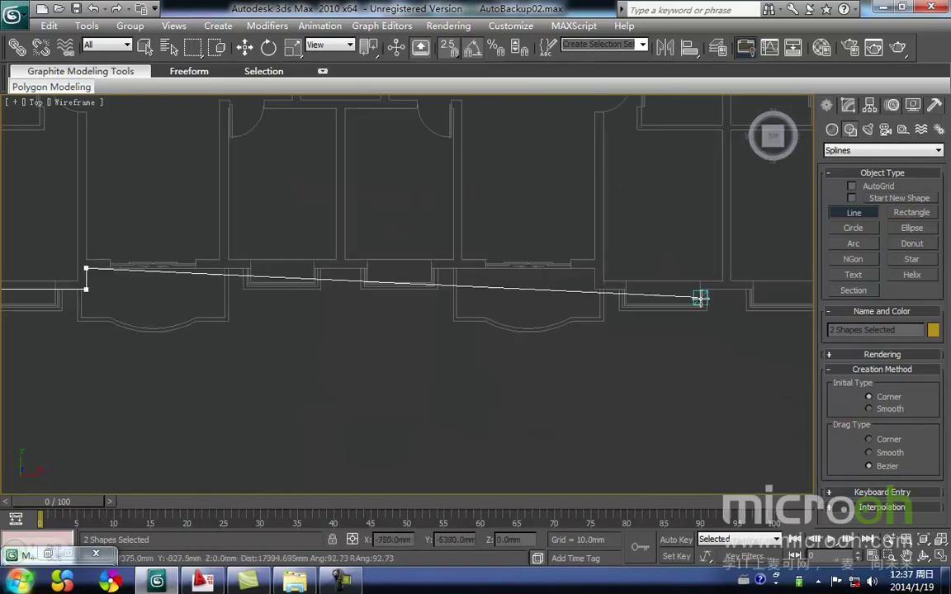
pyautogui.click(588, 288)
pyautogui.press('i')
pyautogui.scroll(3, 399, 304)
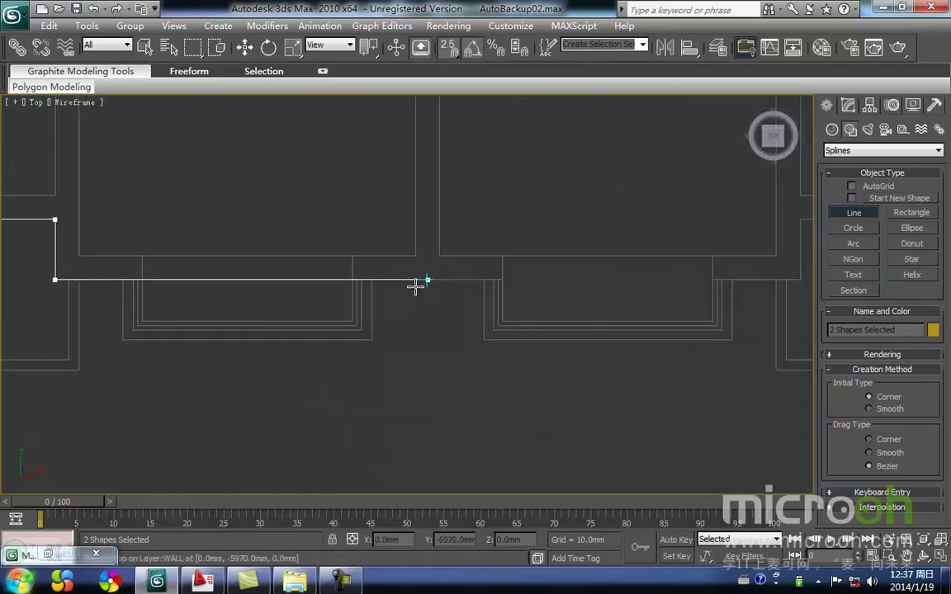
pyautogui.click(427, 280)
pyautogui.rightClick(404, 374)
# Bring the hidden building geometry back into display in the front view.
pyautogui.press('w')
pyautogui.scroll(-6, 309, 386)
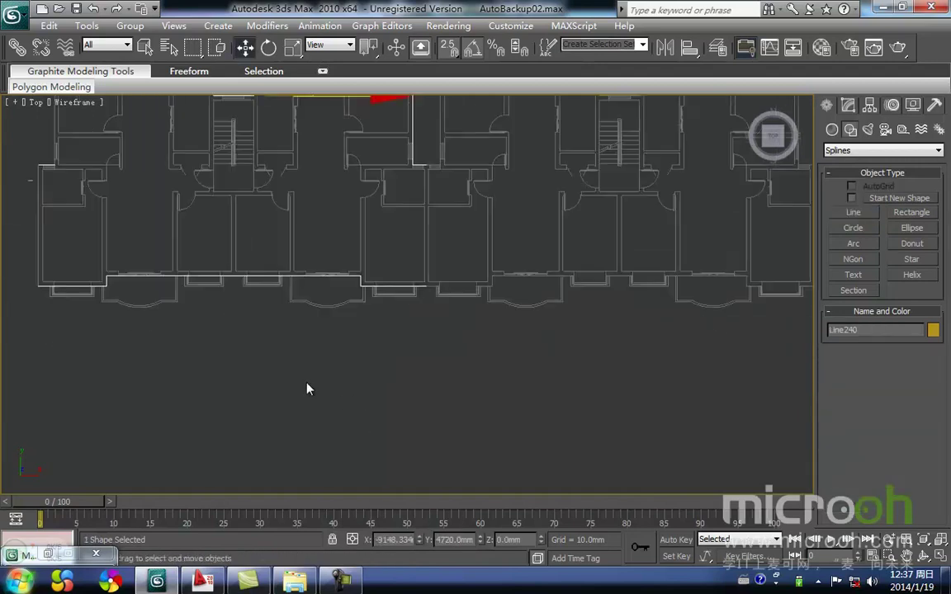
pyautogui.moveTo(302, 420); pyautogui.dragTo(303, 441, button='middle')
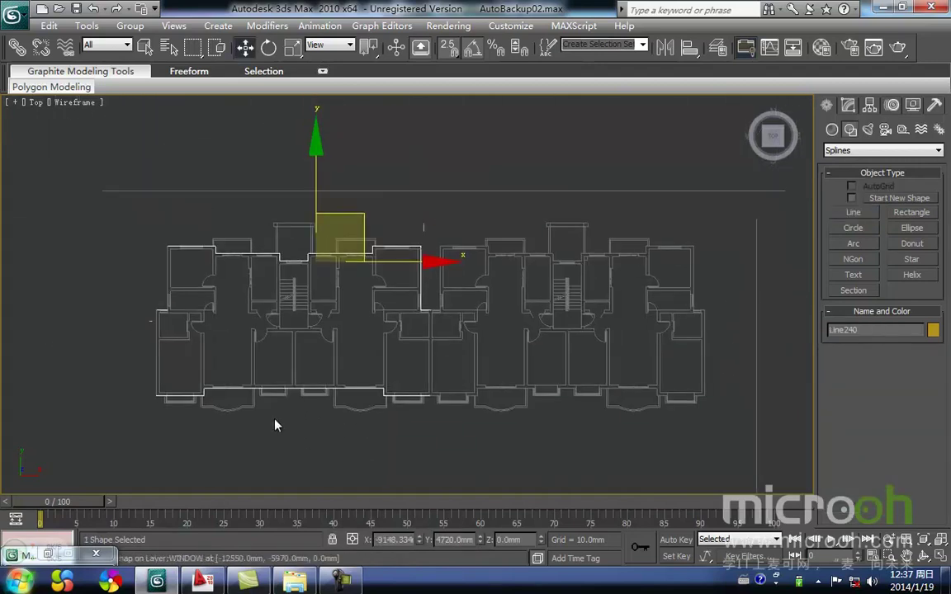
pyautogui.keyDown('alt'); pyautogui.moveTo(258, 408); pyautogui.dragTo(309, 337, button='middle'); pyautogui.keyUp('alt')
pyautogui.click(295, 429)
pyautogui.moveTo(354, 399); pyautogui.dragTo(203, 321)
pyautogui.moveTo(247, 354); pyautogui.dragTo(232, 424, button='middle')
pyautogui.press('f')
pyautogui.scroll(-6, 248, 396)
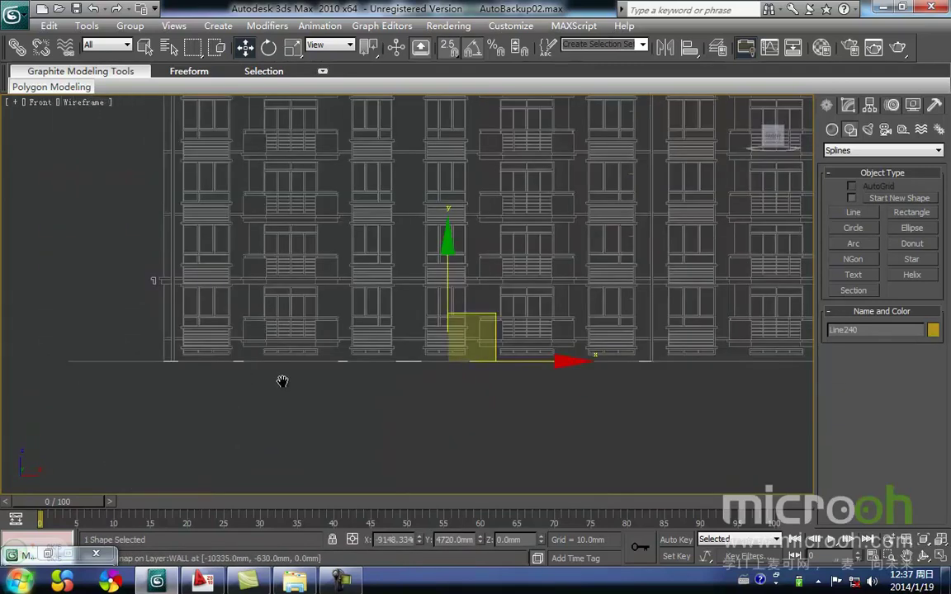
pyautogui.hotkey('shift', 'g')
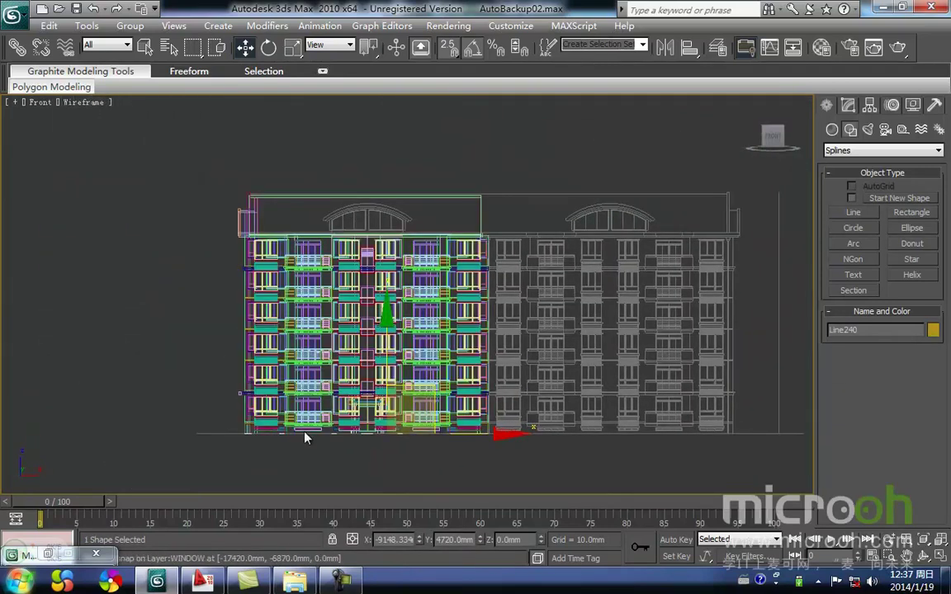
# Raise the traced path vertically to a height of about 23158 mm and view the model shaded in 3D.
pyautogui.moveTo(338, 398); pyautogui.dragTo(314, 441, button='middle')
pyautogui.moveTo(363, 391); pyautogui.dragTo(308, 318)
pyautogui.keyDown('alt'); pyautogui.moveTo(308, 319); pyautogui.dragTo(335, 332, button='middle'); pyautogui.keyUp('alt')
pyautogui.press('F3')
pyautogui.scroll(3, 275, 273)
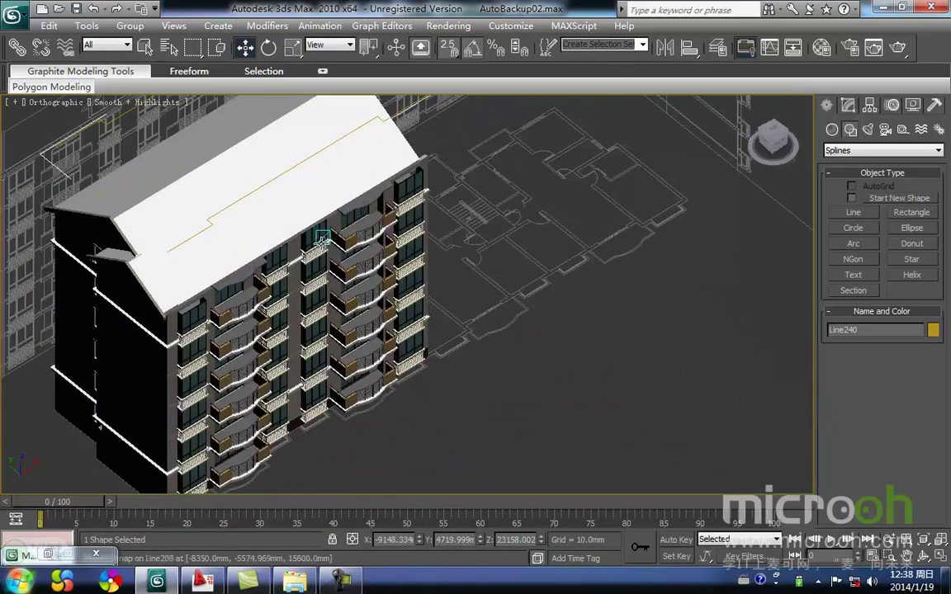
# Isolate the traced path together with the two top balcony slabs on the front facade.
pyautogui.moveTo(323, 237); pyautogui.dragTo(309, 294, button='middle')
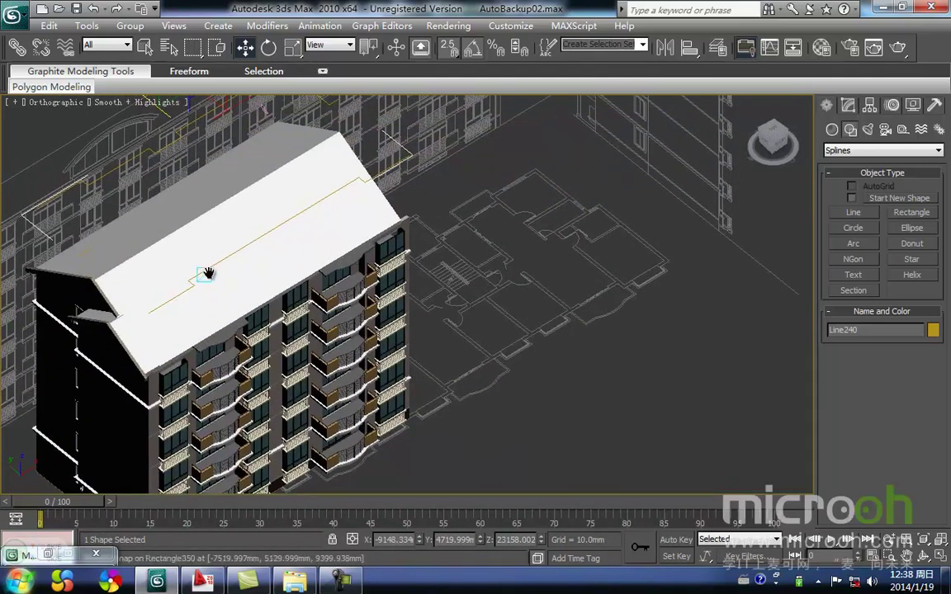
pyautogui.moveTo(204, 273); pyautogui.dragTo(233, 267, button='middle')
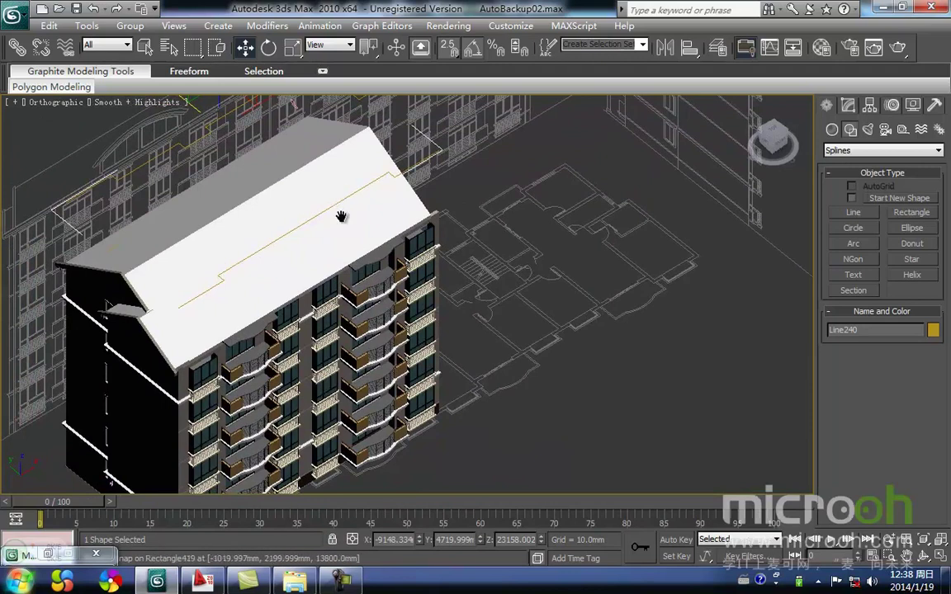
pyautogui.moveTo(342, 202); pyautogui.dragTo(342, 235, button='middle')
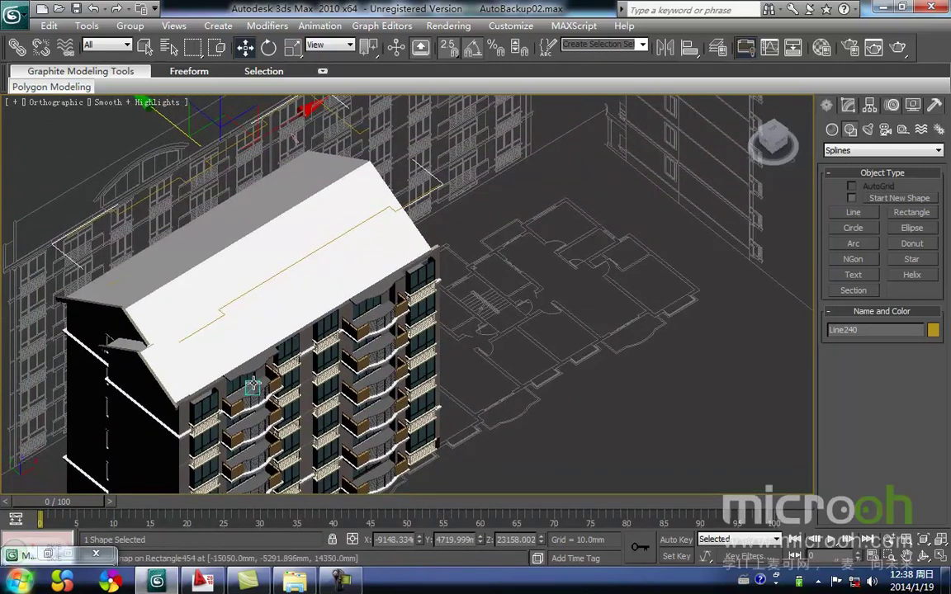
pyautogui.press('F3')
pyautogui.press('F3')
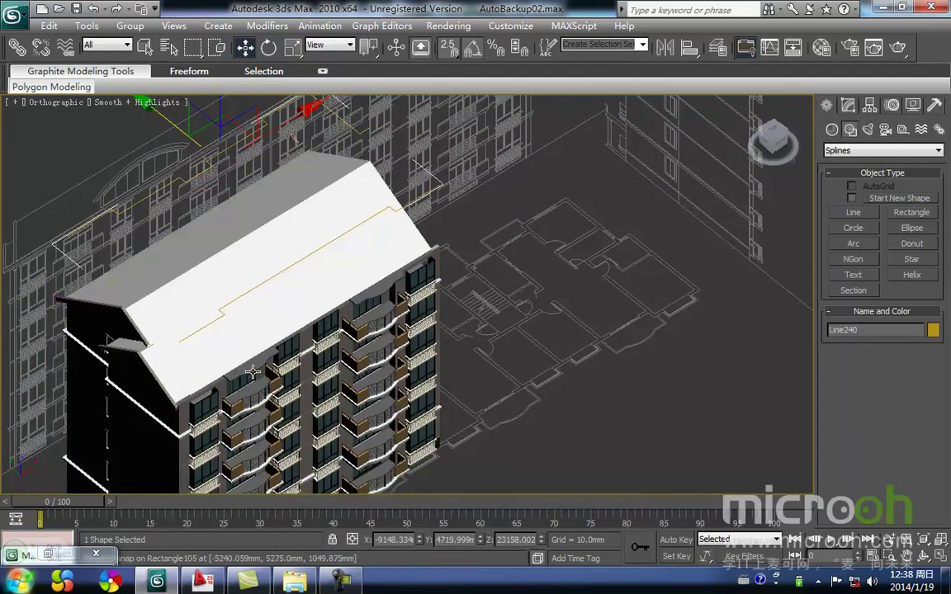
pyautogui.keyDown('ctrl'); pyautogui.click(256, 367); pyautogui.keyUp('ctrl')
pyautogui.keyDown('ctrl'); pyautogui.click(379, 290); pyautogui.keyUp('ctrl')
pyautogui.moveTo(321, 373); pyautogui.dragTo(327, 356, button='middle')
pyautogui.hotkey('alt', 'q')
pyautogui.click(458, 373)
pyautogui.moveTo(459, 379); pyautogui.dragTo(551, 310, button='middle')
# Detach a copy of one balcony slab's two side segments and curved front segments as Shape13, leaving out the wall-side segment.
pyautogui.click(428, 378)
pyautogui.press('F3')
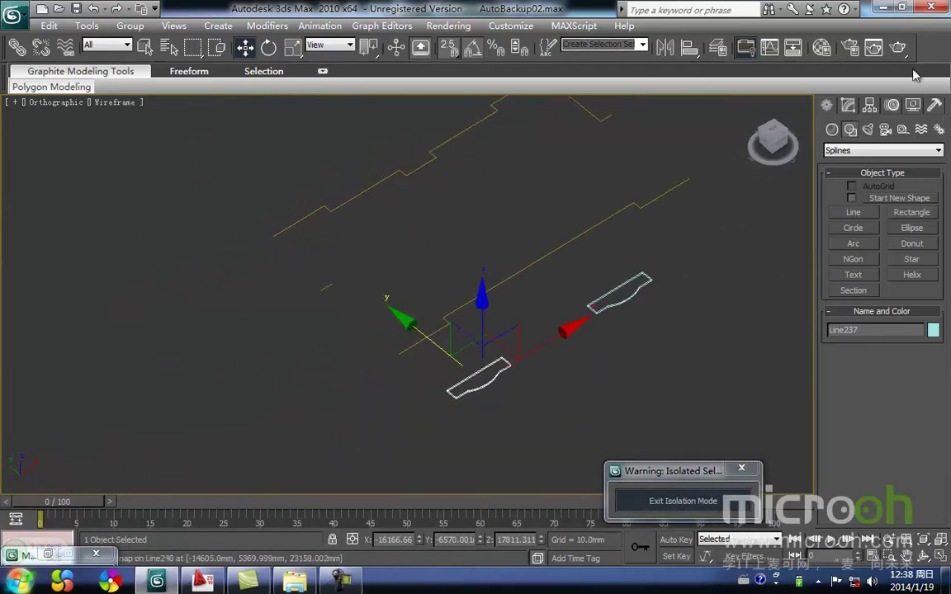
pyautogui.click(848, 105)
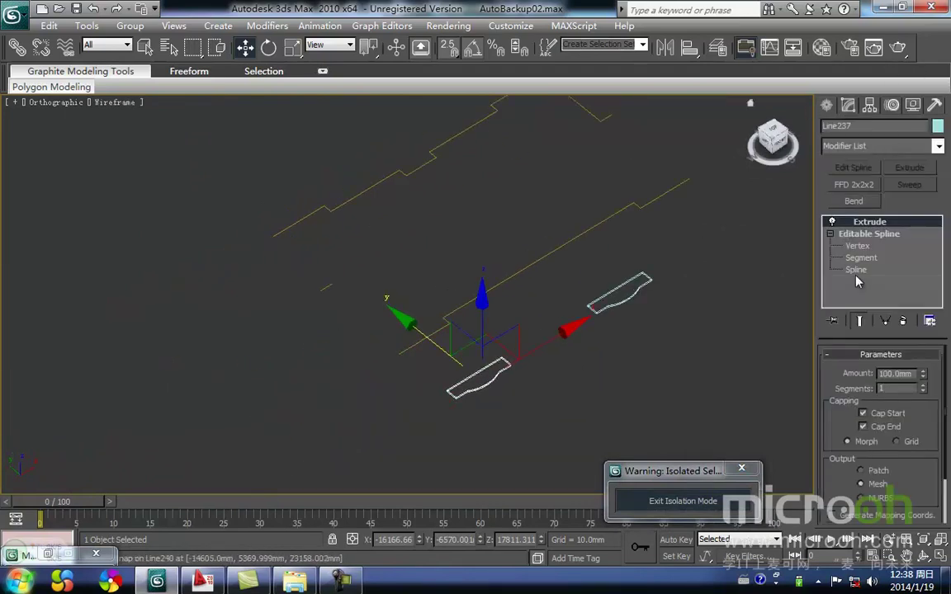
pyautogui.click(856, 270)
pyautogui.moveTo(511, 358); pyautogui.dragTo(529, 319, button='middle')
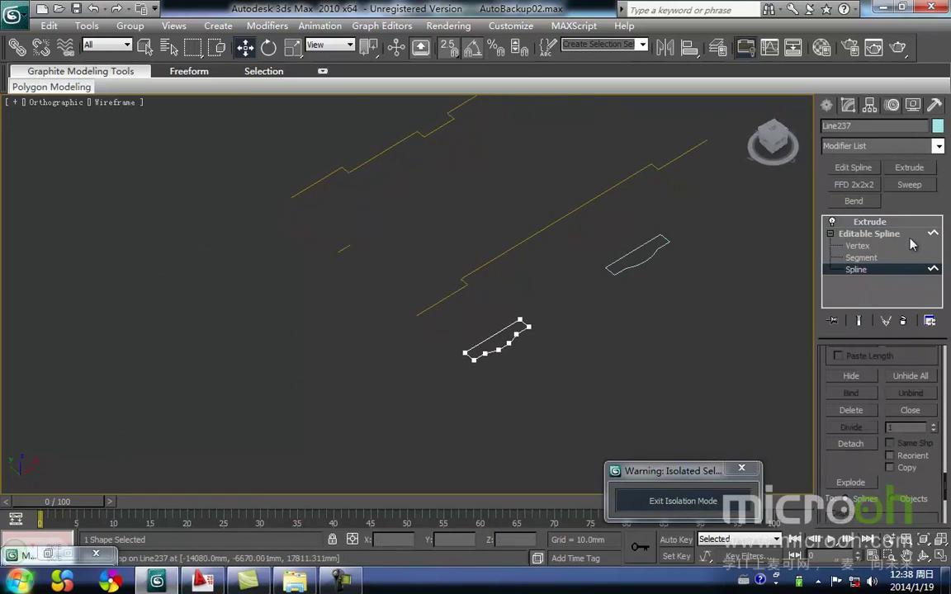
pyautogui.click(876, 259)
pyautogui.moveTo(595, 341); pyautogui.dragTo(667, 269, button='middle')
pyautogui.moveTo(652, 269); pyautogui.dragTo(617, 236)
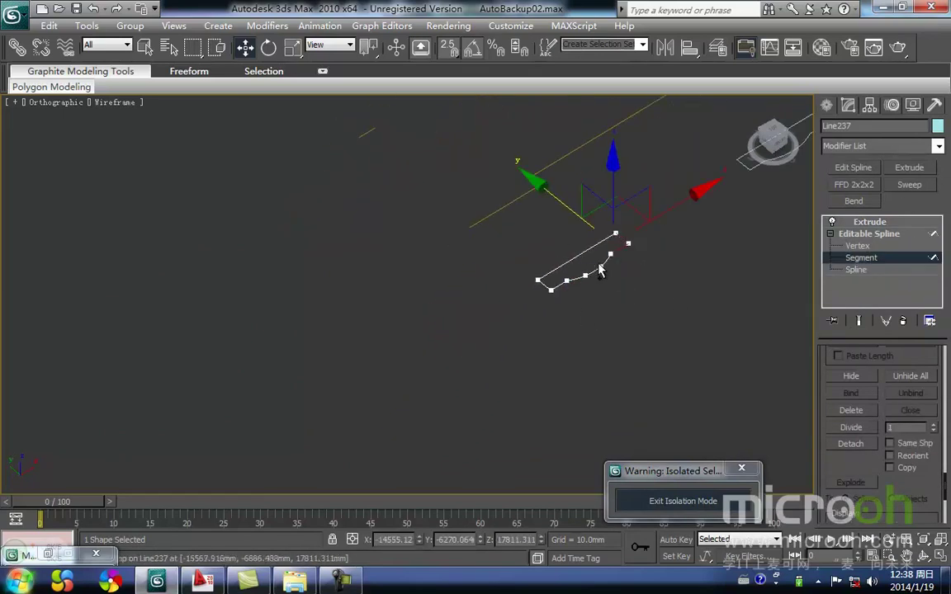
pyautogui.keyDown('ctrl'); pyautogui.moveTo(608, 278); pyautogui.dragTo(601, 273); pyautogui.keyUp('ctrl')
pyautogui.keyDown('ctrl'); pyautogui.moveTo(586, 312); pyautogui.dragTo(549, 294); pyautogui.keyUp('ctrl')
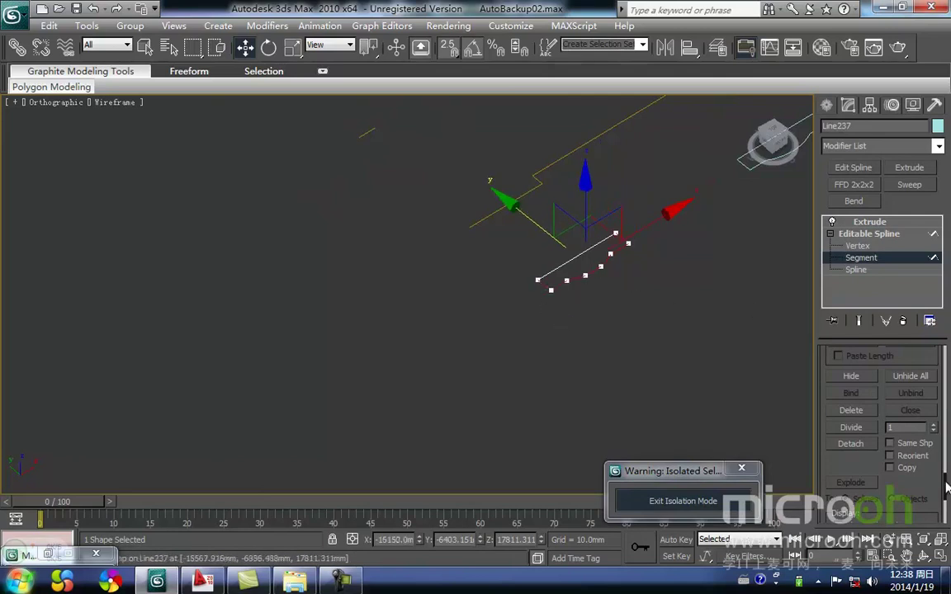
pyautogui.moveTo(945, 486); pyautogui.dragTo(946, 491)
pyautogui.click(890, 440)
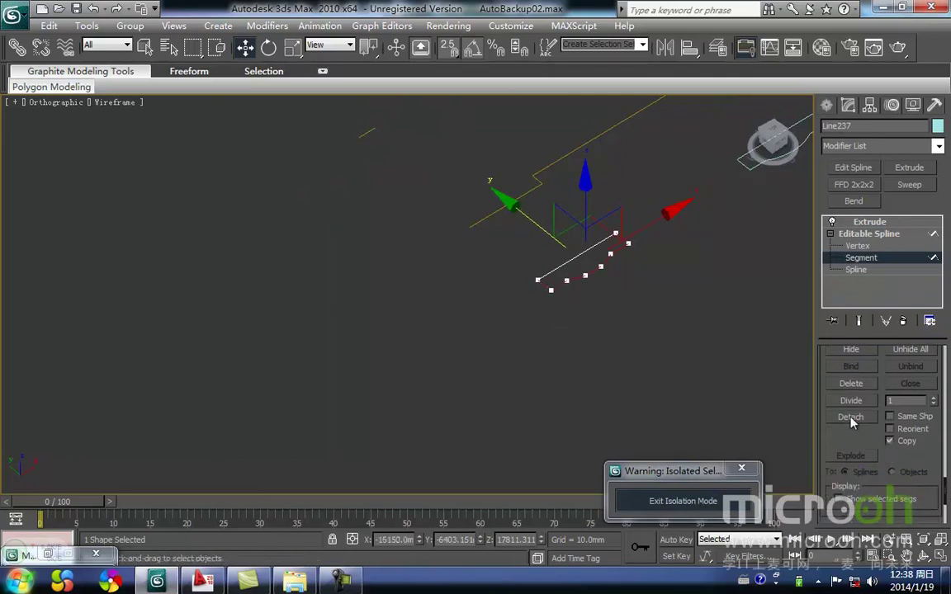
pyautogui.click(851, 418)
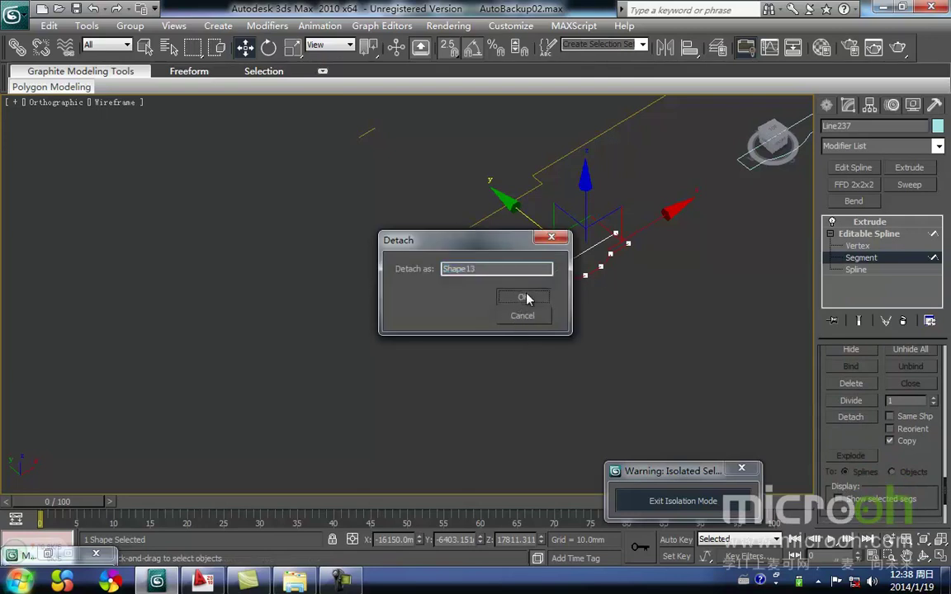
pyautogui.click(526, 296)
# Leave segment editing and delete the two balcony slabs.
pyautogui.click(613, 330)
pyautogui.moveTo(617, 320); pyautogui.dragTo(598, 331, button='middle')
pyautogui.press('1')
pyautogui.press('1')
pyautogui.click(614, 328)
pyautogui.click(575, 283)
pyautogui.keyDown('alt'); pyautogui.moveTo(577, 284); pyautogui.dragTo(472, 403, button='middle'); pyautogui.keyUp('alt')
pyautogui.press('Delete')
pyautogui.click(496, 335)
pyautogui.moveTo(504, 349); pyautogui.dragTo(429, 406, button='middle')
pyautogui.moveTo(429, 406); pyautogui.dragTo(354, 307)
pyautogui.click(435, 398)
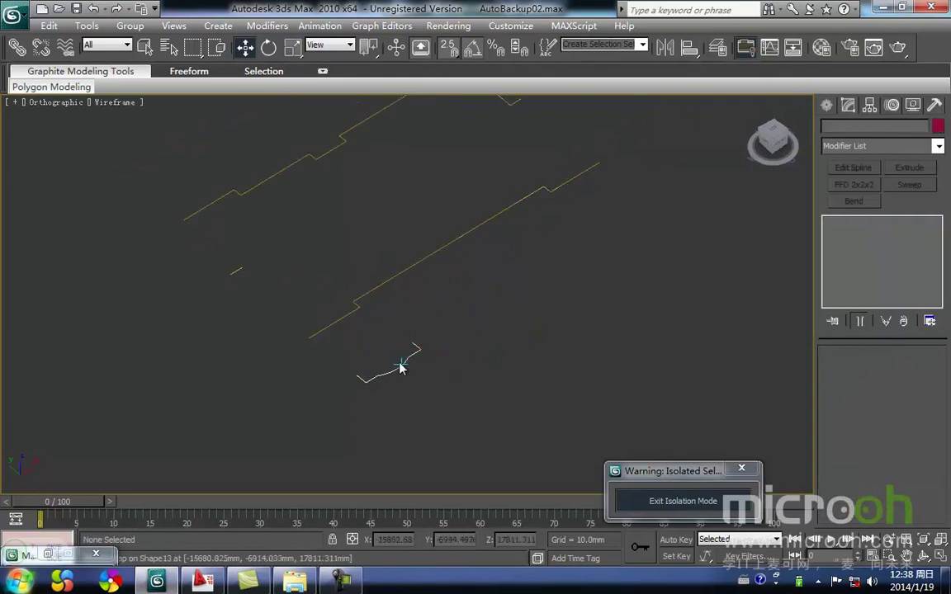
pyautogui.click(358, 307)
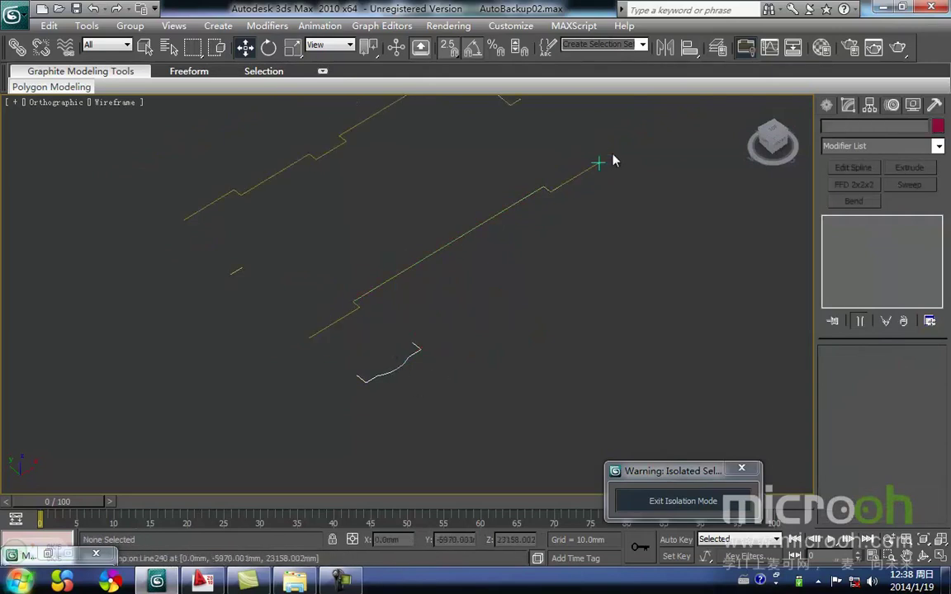
pyautogui.moveTo(383, 274); pyautogui.dragTo(377, 286, button='middle')
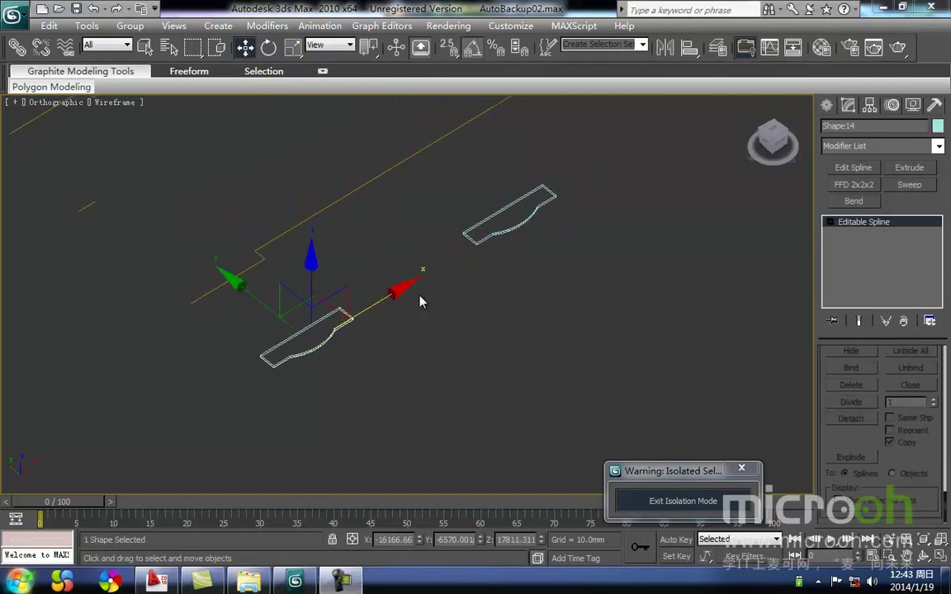
# Clone the open balcony outline along the X axis toward the second balcony.
pyautogui.moveTo(419, 301); pyautogui.dragTo(361, 340, button='middle')
pyautogui.keyDown('shift'); pyautogui.moveTo(365, 338); pyautogui.dragTo(552, 276); pyautogui.keyUp('shift')
pyautogui.click(476, 353)
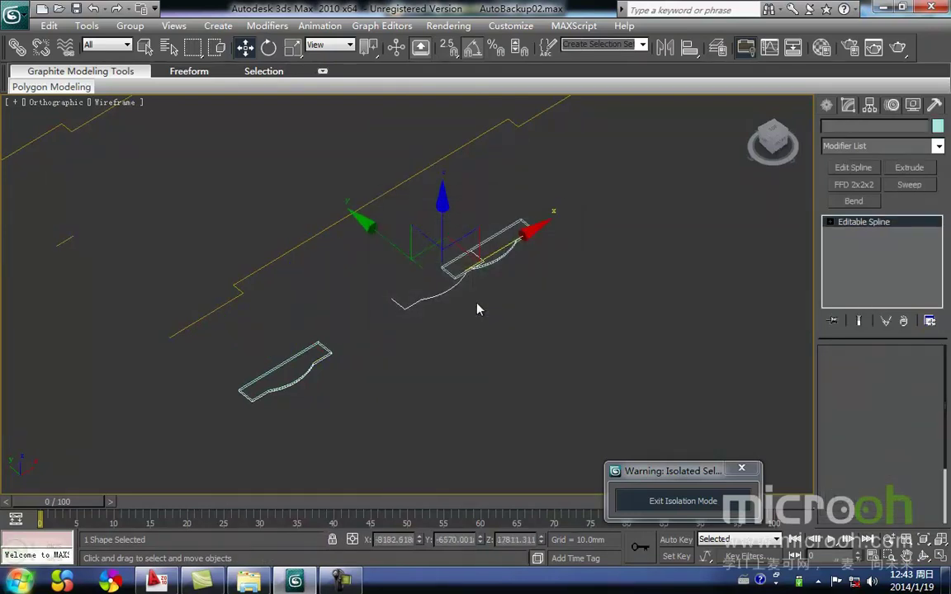
# Move the cloned outline along X in the top view with snapping, placing it at the second balcony's position.
pyautogui.press('t')
pyautogui.press('z')
pyautogui.press('s')
pyautogui.moveTo(108, 227); pyautogui.dragTo(411, 232)
pyautogui.scroll(-3, 391, 287)
pyautogui.keyDown('alt'); pyautogui.moveTo(391, 287); pyautogui.dragTo(418, 262, button='middle'); pyautogui.keyUp('alt')
pyautogui.scroll(-3, 358, 244)
# Select both balcony outlines and raise them vertically in the front view to the path's height of 23158.002 mm.
pyautogui.moveTo(358, 246); pyautogui.dragTo(360, 401, button='middle')
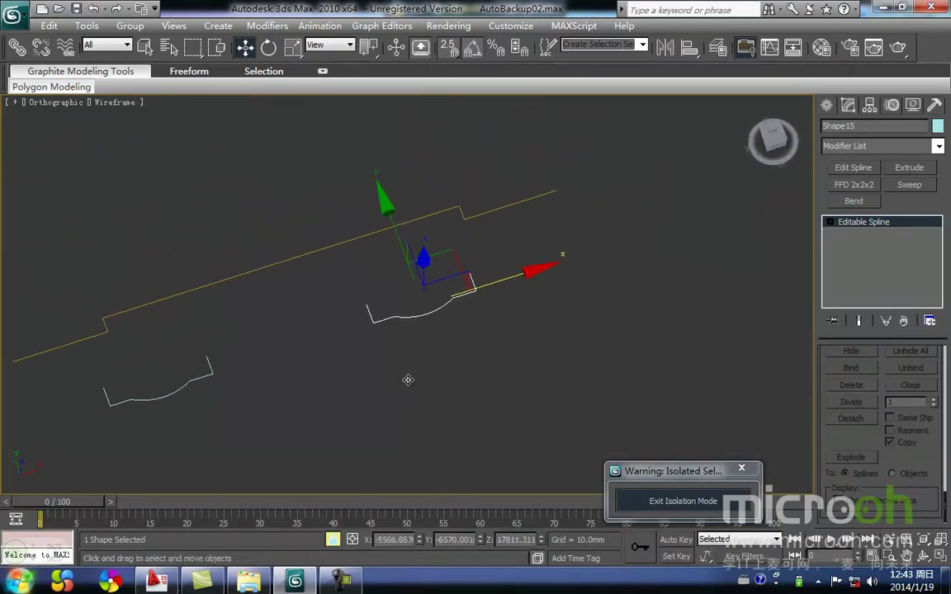
pyautogui.click(461, 412)
pyautogui.moveTo(461, 412); pyautogui.dragTo(206, 323)
pyautogui.press('f')
pyautogui.scroll(-2, 326, 363)
pyautogui.moveTo(371, 301); pyautogui.dragTo(350, 397, button='middle')
pyautogui.moveTo(385, 384); pyautogui.dragTo(312, 307)
pyautogui.press('t')
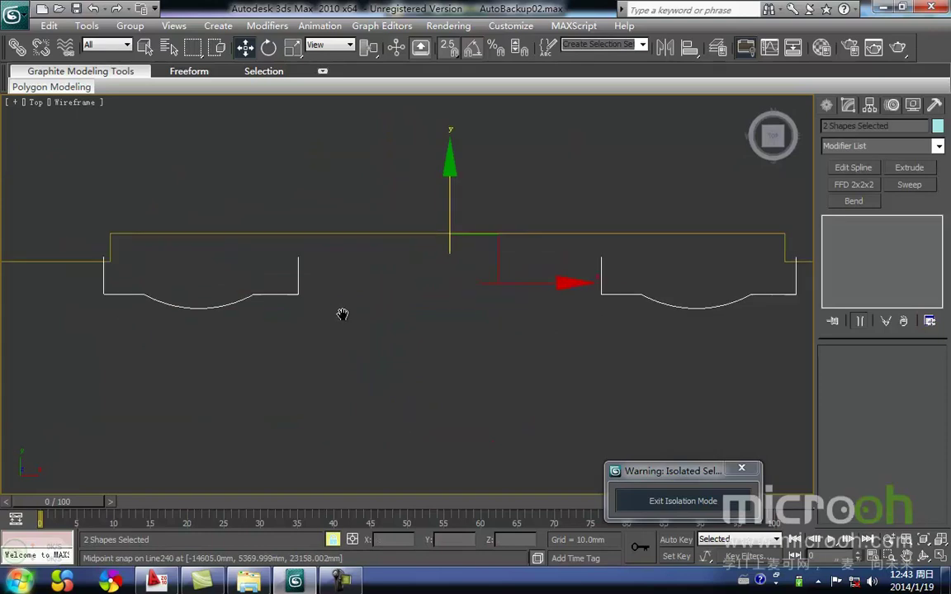
# Attach the wall path and the second balcony outline to the first balcony outline as one shape.
pyautogui.click(316, 292)
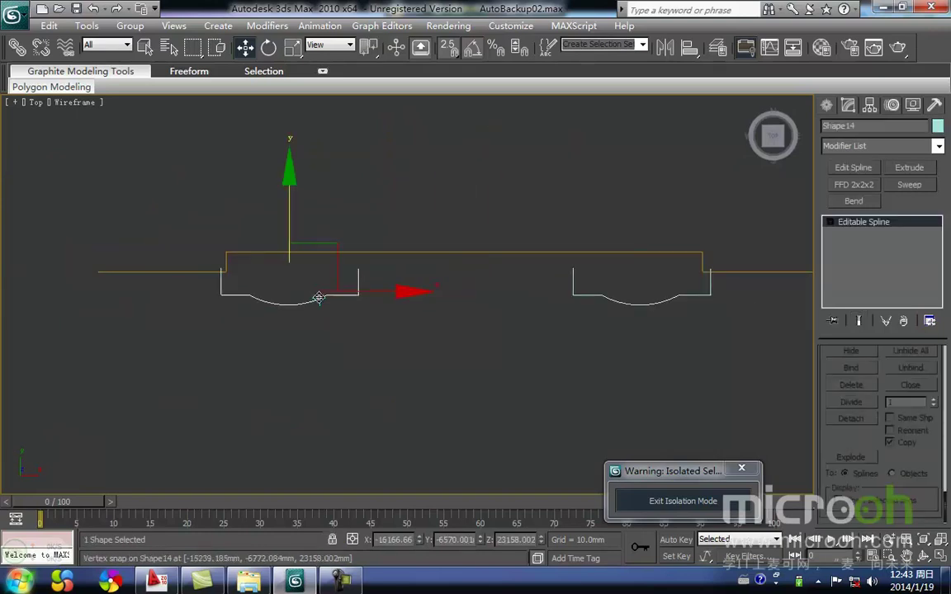
pyautogui.rightClick(317, 297)
pyautogui.click(338, 345)
pyautogui.click(431, 254)
pyautogui.click(601, 298)
pyautogui.press('w')
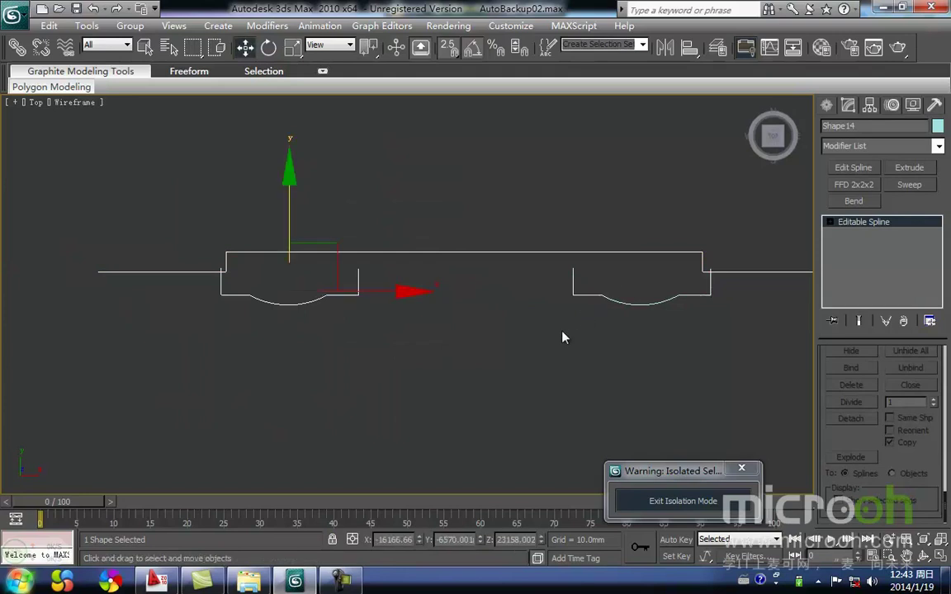
pyautogui.press('s')
pyautogui.click(456, 328)
# Move the two open end vertices of the first balcony outline back along Y until they cross beyond the wall path.
pyautogui.moveTo(322, 311); pyautogui.dragTo(397, 360, button='middle')
pyautogui.moveTo(453, 362); pyautogui.dragTo(361, 331)
pyautogui.moveTo(361, 330)
pyautogui.mouseDown(button='middle')
pyautogui.moveTo(339, 347)
pyautogui.moveTo(364, 327)
pyautogui.mouseUp(button='middle')
pyautogui.scroll(2, 339, 347)
pyautogui.press('1')
pyautogui.moveTo(455, 339); pyautogui.dragTo(387, 314)
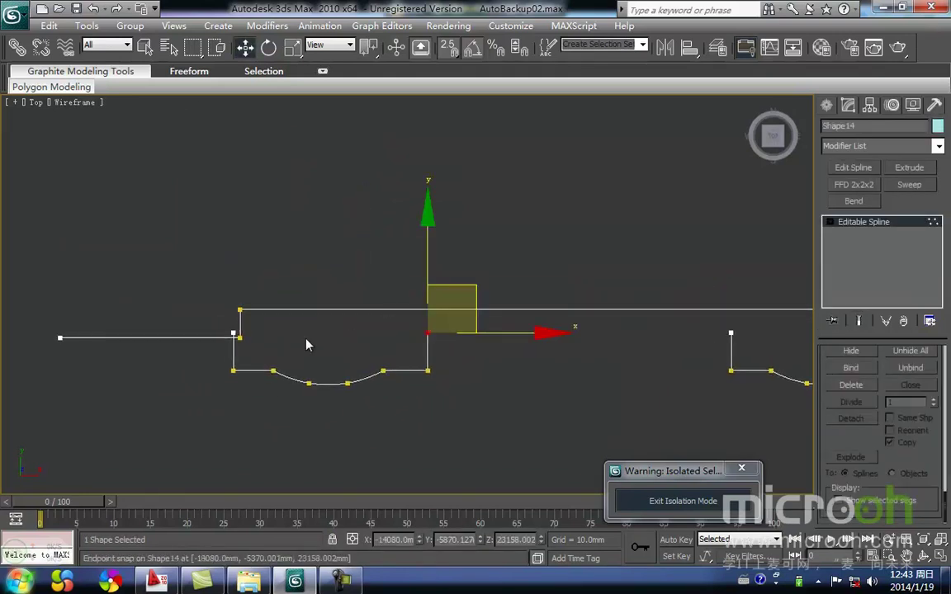
pyautogui.keyDown('ctrl'); pyautogui.click(233, 331); pyautogui.keyUp('ctrl')
pyautogui.moveTo(239, 268)
pyautogui.mouseDown()
pyautogui.moveTo(235, 274)
pyautogui.moveTo(234, 259)
pyautogui.moveTo(233, 275)
pyautogui.mouseUp()
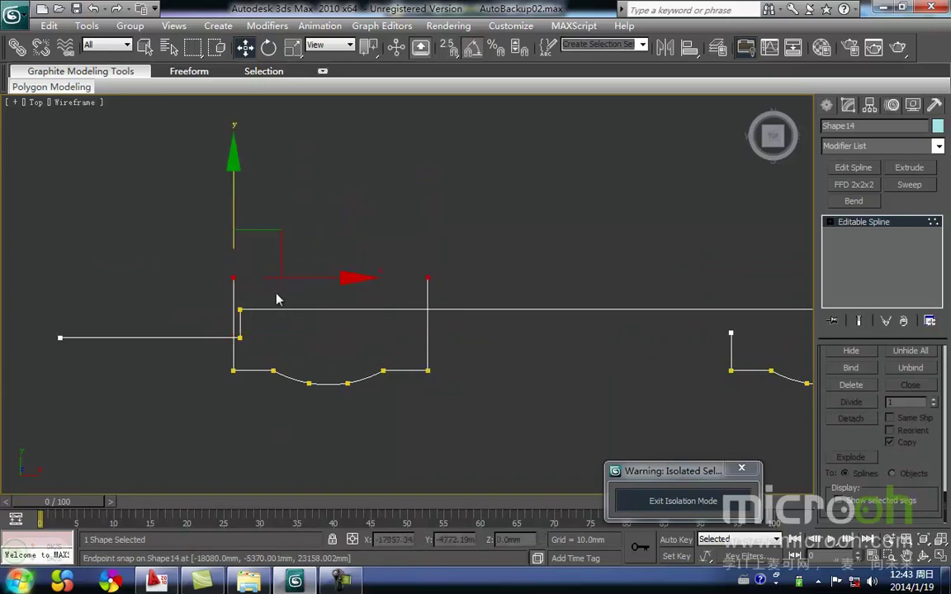
# Move the second balcony outline's two end vertices along Y, snapping them level with the first balcony's extended ends.
pyautogui.moveTo(547, 382); pyautogui.dragTo(333, 420, button='middle')
pyautogui.moveTo(520, 396); pyautogui.dragTo(453, 369)
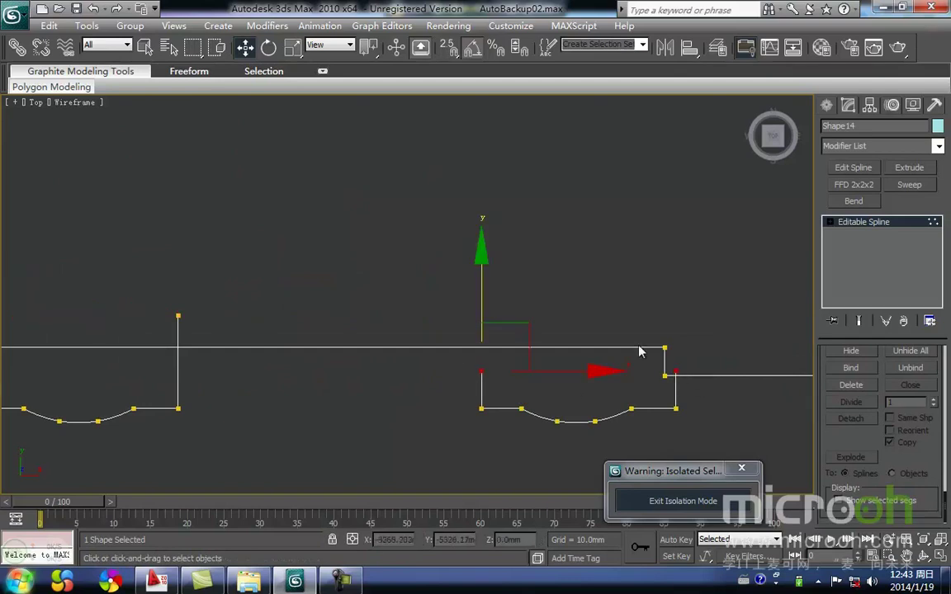
pyautogui.moveTo(482, 304); pyautogui.dragTo(178, 316)
pyautogui.press('s')
pyautogui.press('space')
pyautogui.click(300, 356)
pyautogui.moveTo(305, 386); pyautogui.dragTo(477, 392, button='middle')
pyautogui.moveTo(176, 388); pyautogui.dragTo(227, 376, button='middle')
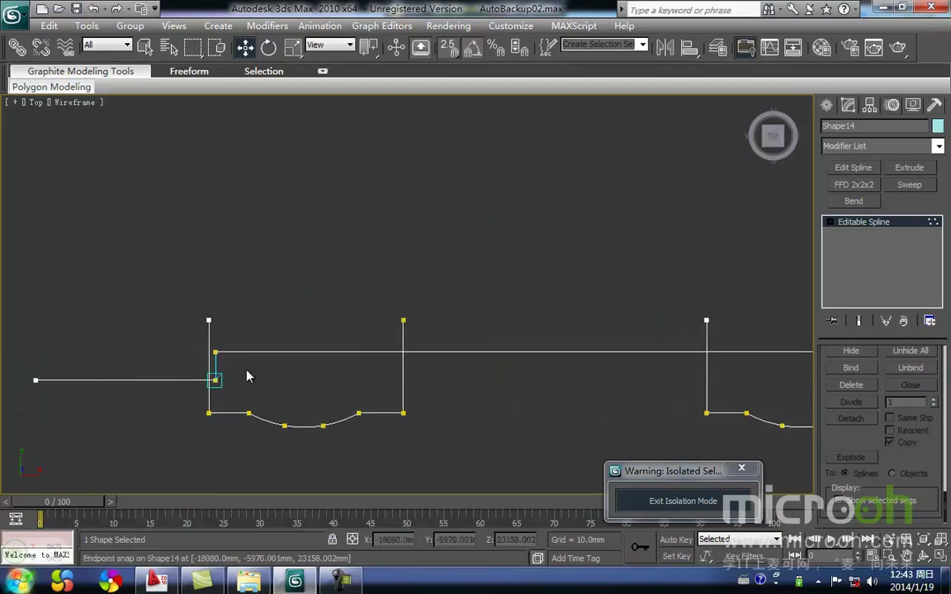
# Trim away the balcony outlines' ends beyond the wall path and the path segments enclosed behind both balconies.
pyautogui.moveTo(947, 512); pyautogui.dragTo(940, 462)
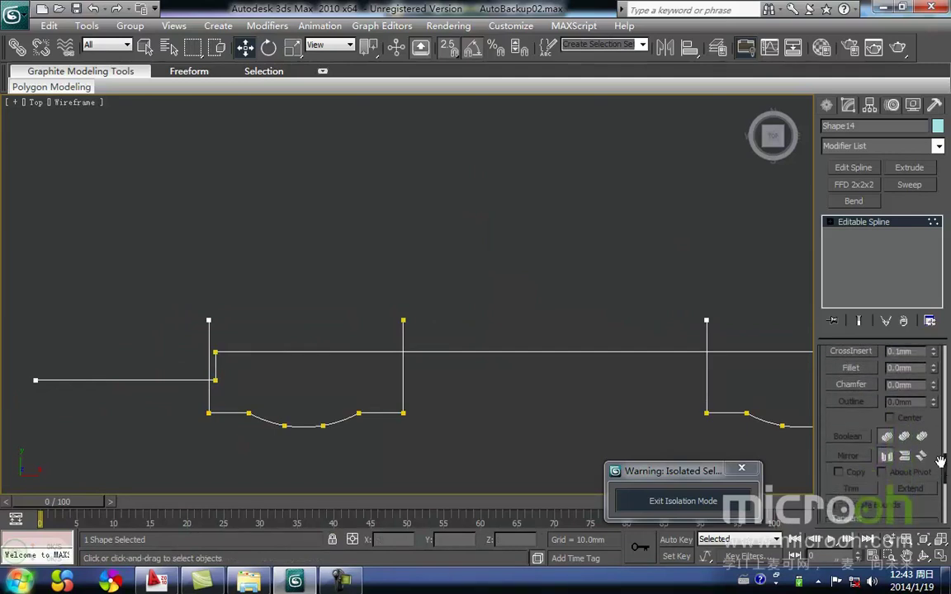
pyautogui.click(830, 222)
pyautogui.click(854, 258)
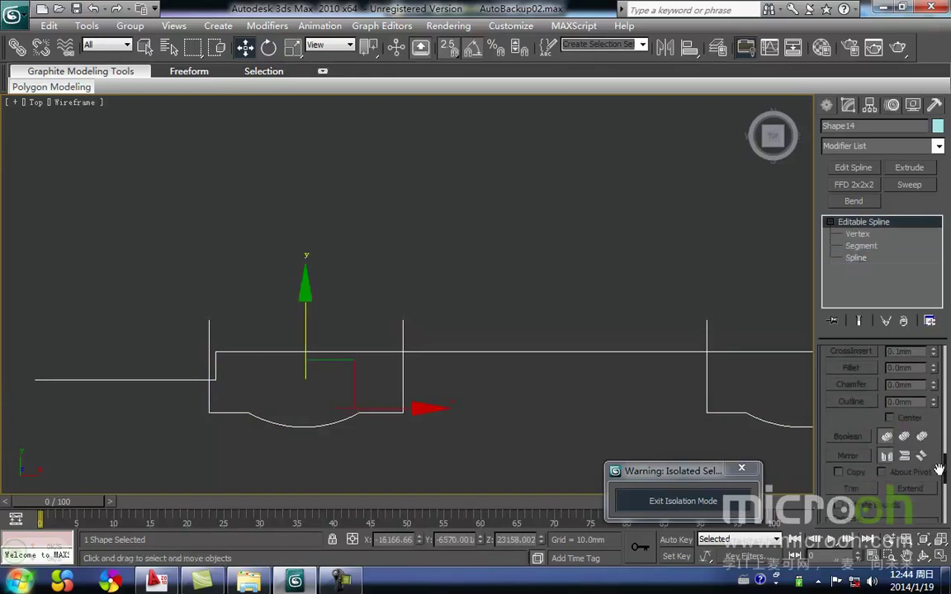
pyautogui.moveTo(947, 481); pyautogui.dragTo(948, 487)
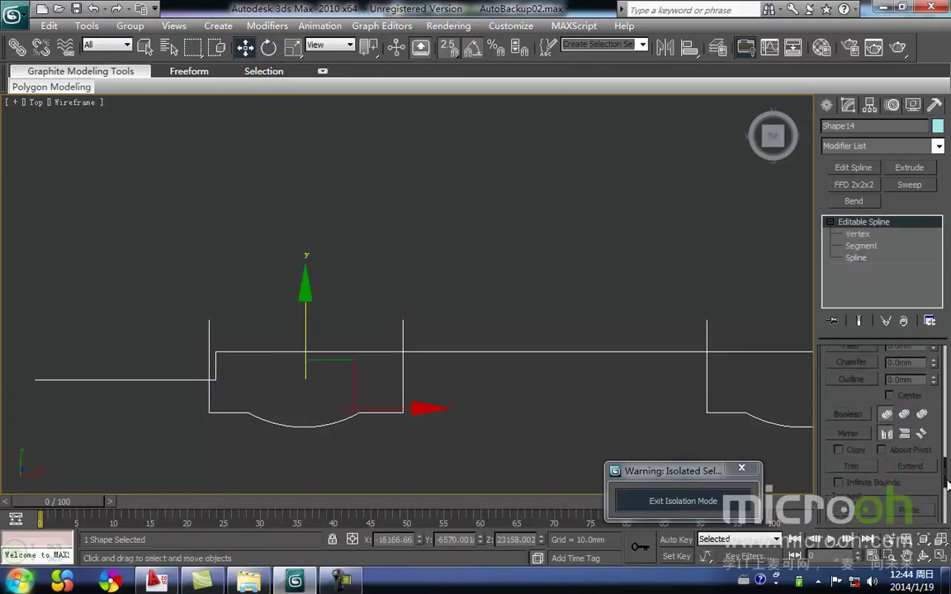
pyautogui.click(858, 257)
pyautogui.click(853, 467)
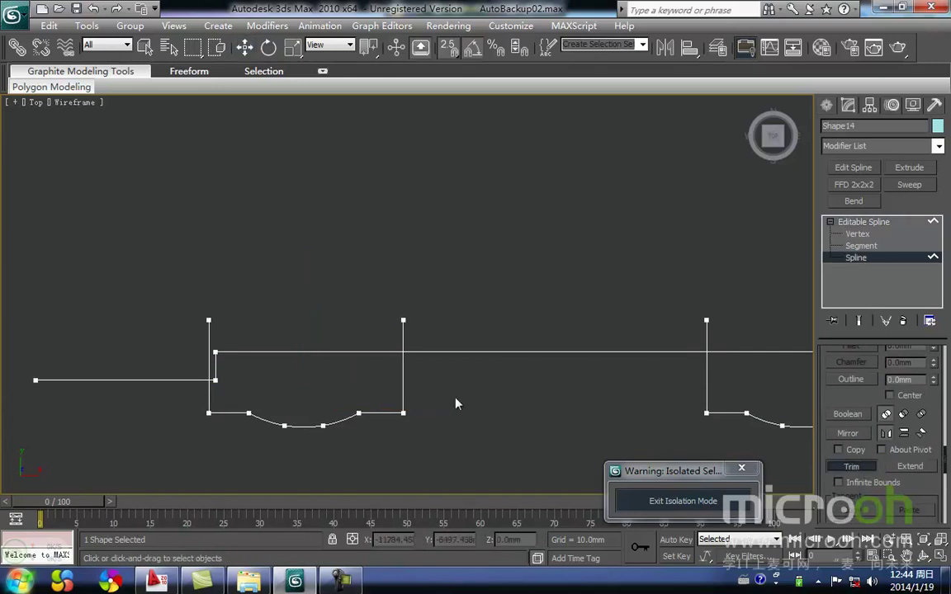
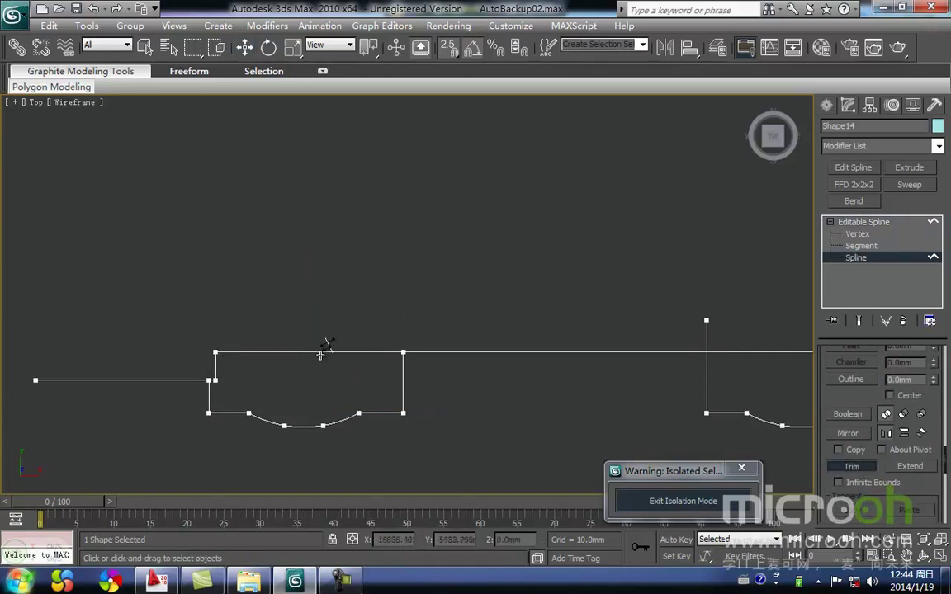
pyautogui.moveTo(536, 358); pyautogui.dragTo(371, 349, button='middle')
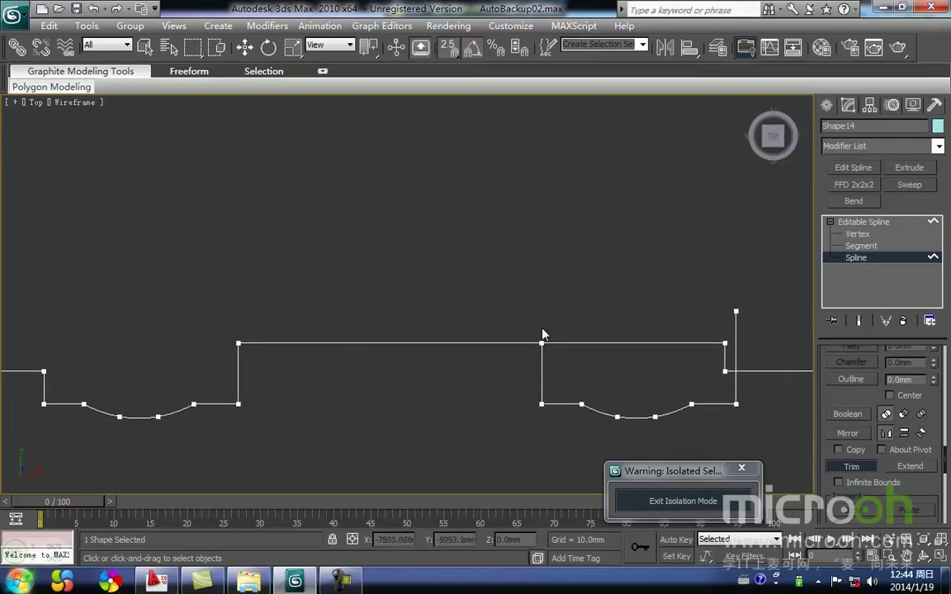
pyautogui.rightClick(676, 366)
# Select all vertices of the merged eave path and weld the coincident ones into continuous splines.
pyautogui.scroll(-3, 594, 360)
pyautogui.moveTo(460, 396); pyautogui.dragTo(490, 407, button='middle')
pyautogui.scroll(-2, 496, 397)
pyautogui.moveTo(558, 416); pyautogui.dragTo(264, 223)
pyautogui.press('1')
pyautogui.moveTo(156, 149); pyautogui.dragTo(664, 397)
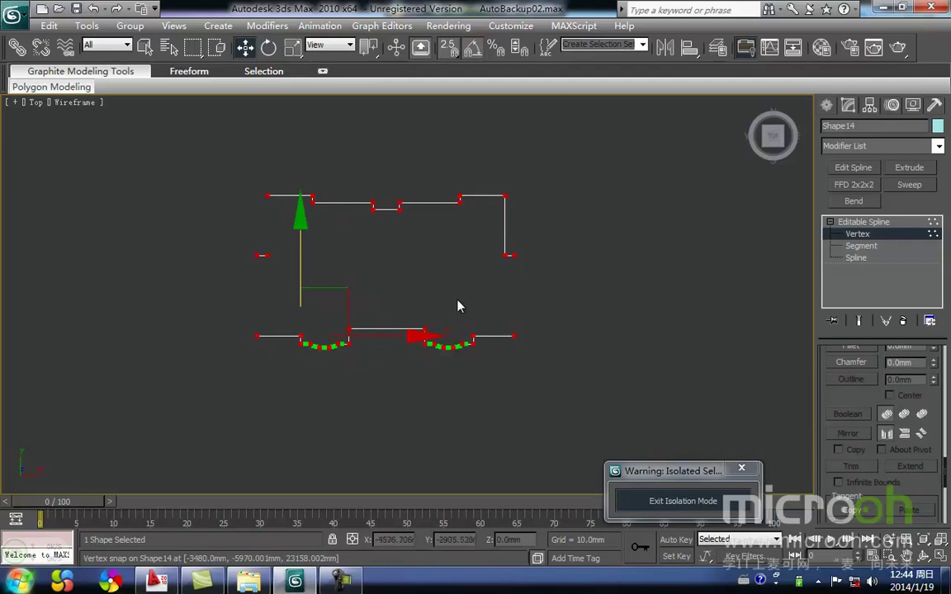
pyautogui.rightClick(436, 311)
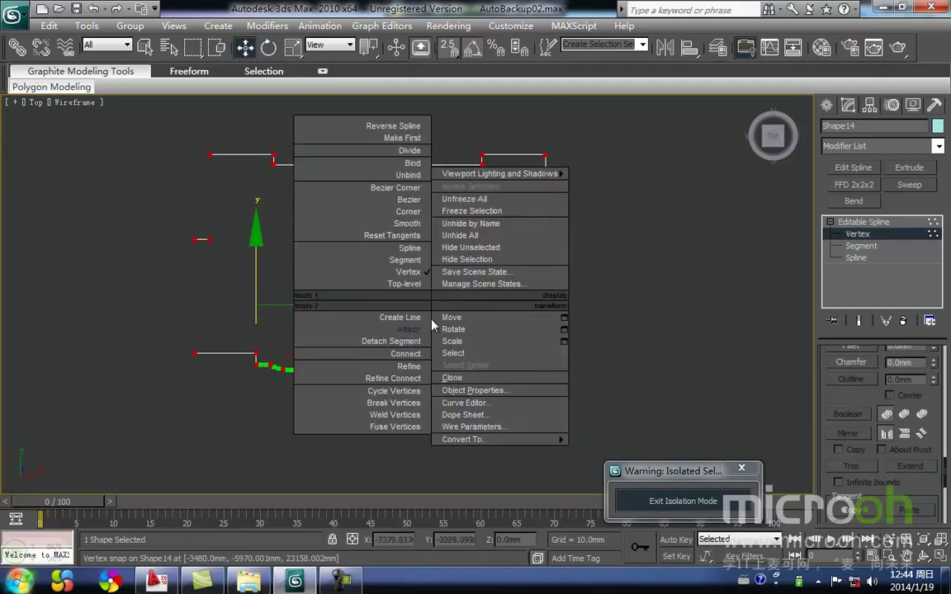
pyautogui.click(389, 418)
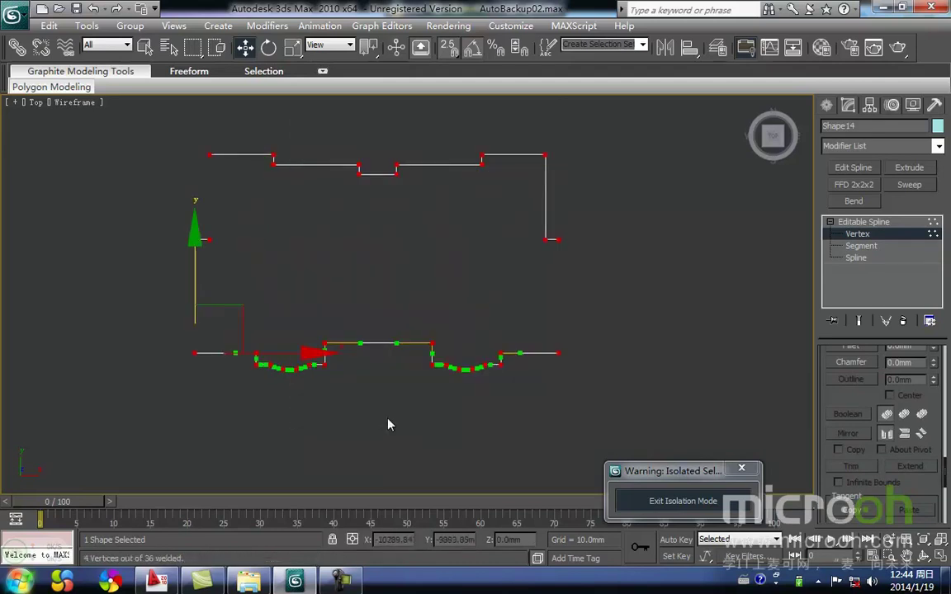
pyautogui.click(391, 404)
pyautogui.moveTo(391, 404); pyautogui.dragTo(433, 439, button='middle')
pyautogui.press('1')
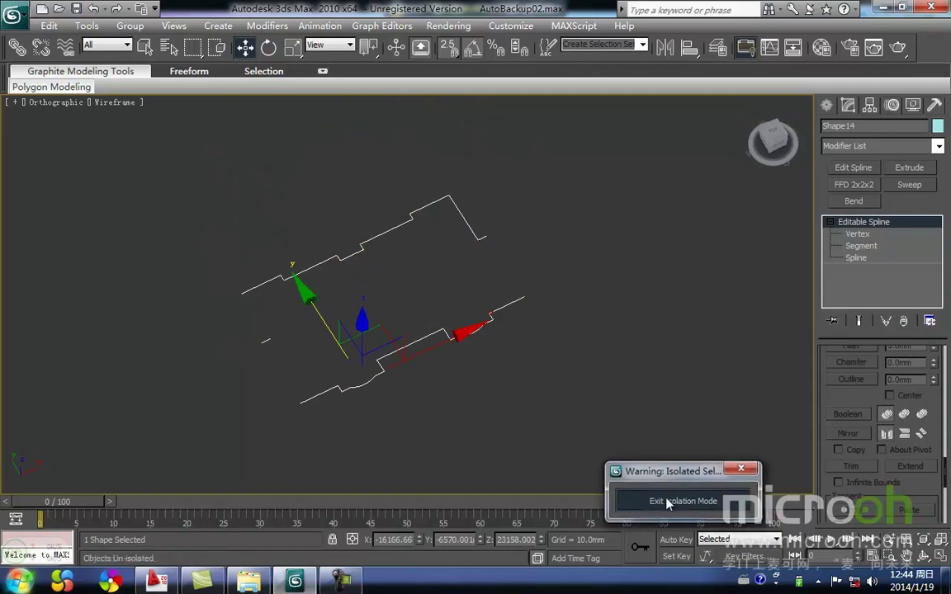
# Exit isolation and sweep the stepped eave profile Line239 along the merged path as a custom section.
pyautogui.click(653, 500)
pyautogui.keyDown('alt'); pyautogui.moveTo(458, 357); pyautogui.dragTo(460, 340, button='middle'); pyautogui.keyUp('alt')
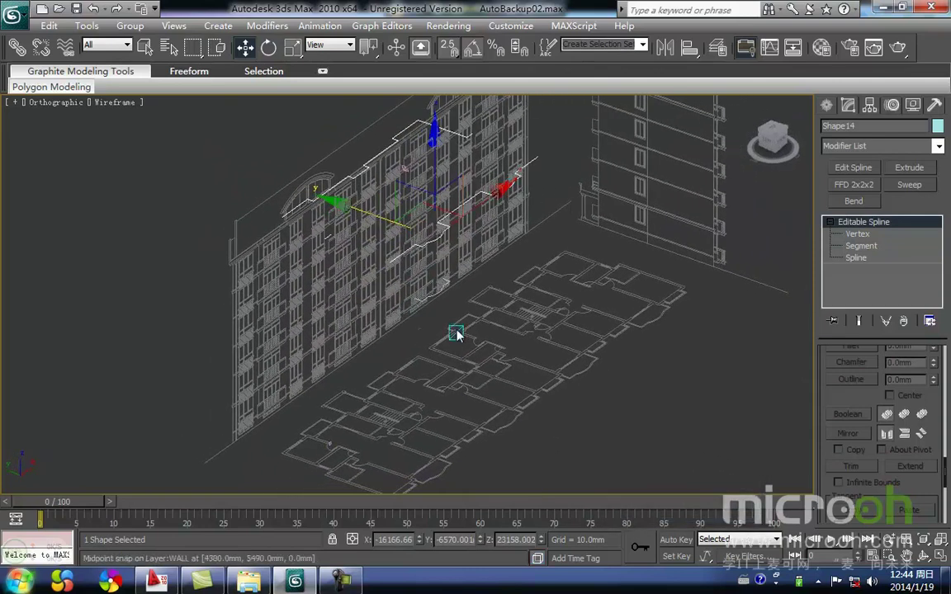
pyautogui.press('l')
pyautogui.scroll(-5, 458, 333)
pyautogui.scroll(2, 436, 337)
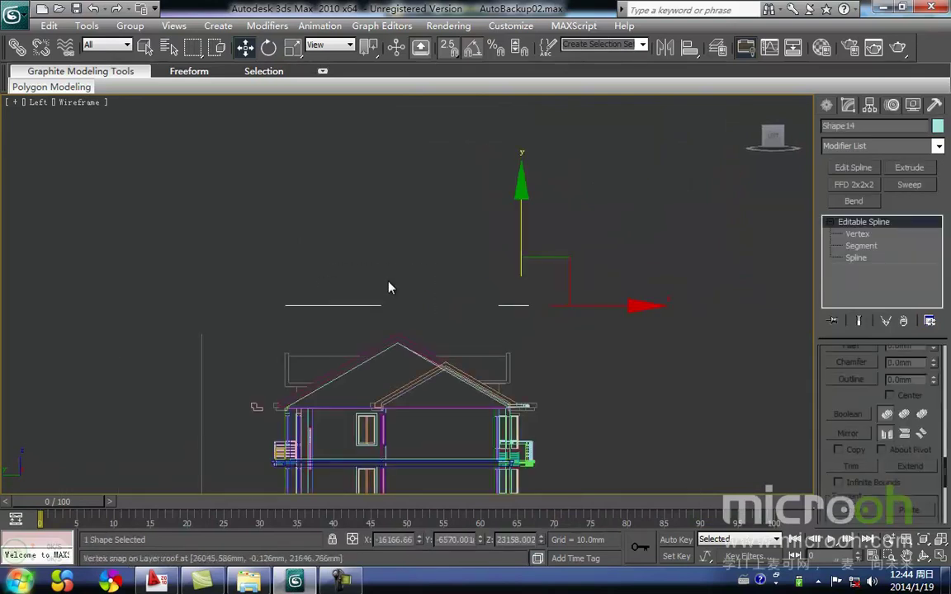
pyautogui.moveTo(405, 278); pyautogui.dragTo(445, 259, button='middle')
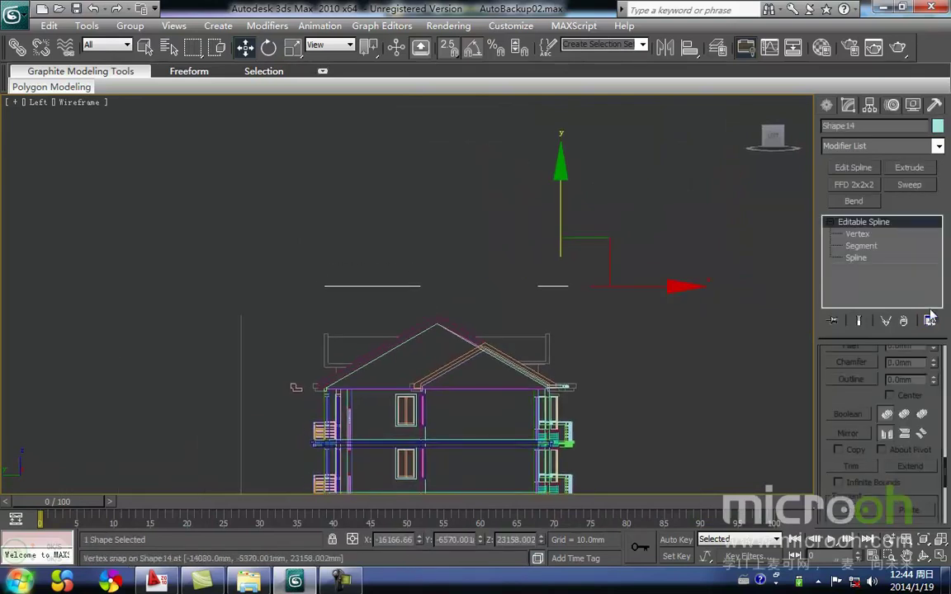
pyautogui.click(908, 184)
pyautogui.click(836, 435)
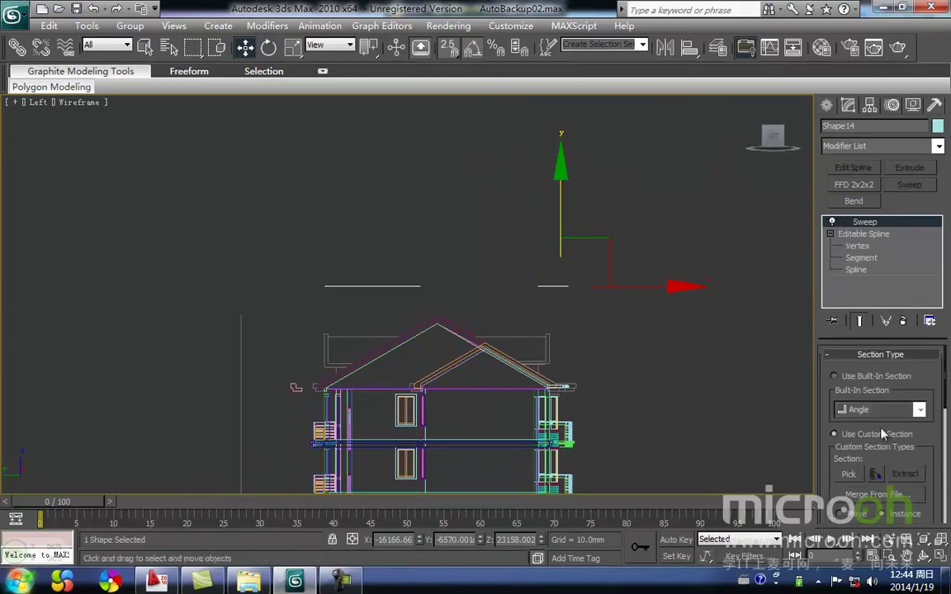
pyautogui.click(292, 385)
# Mirror the swept moulding on the XZ plane and lower it in the left view to the roof eave's level.
pyautogui.moveTo(334, 346); pyautogui.dragTo(359, 306, button='middle')
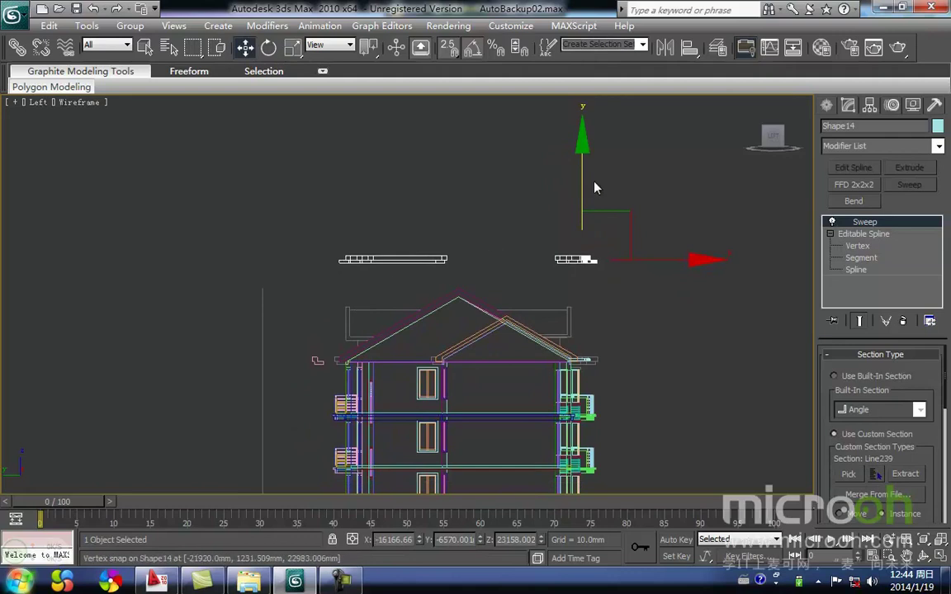
pyautogui.scroll(5, 322, 361)
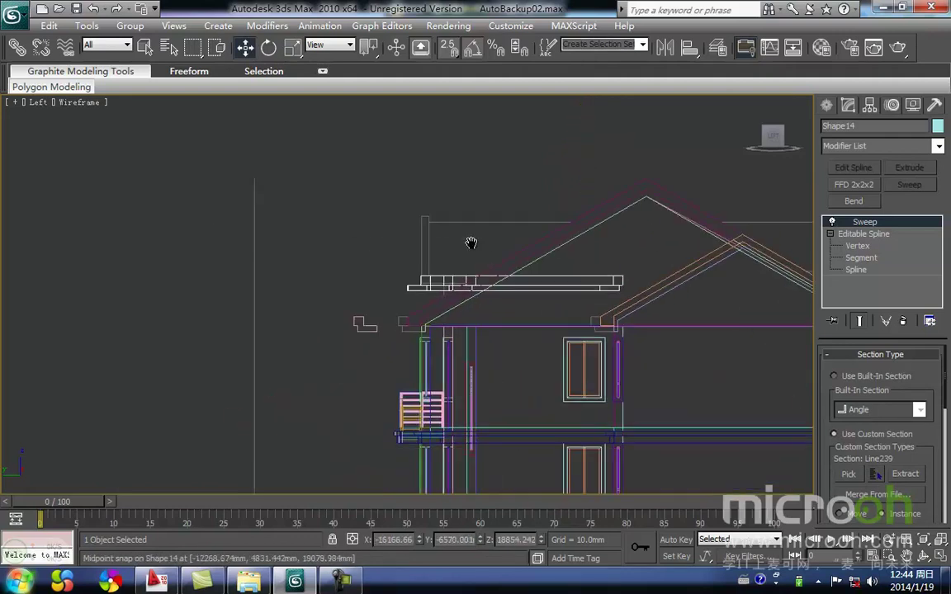
pyautogui.scroll(3, 458, 291)
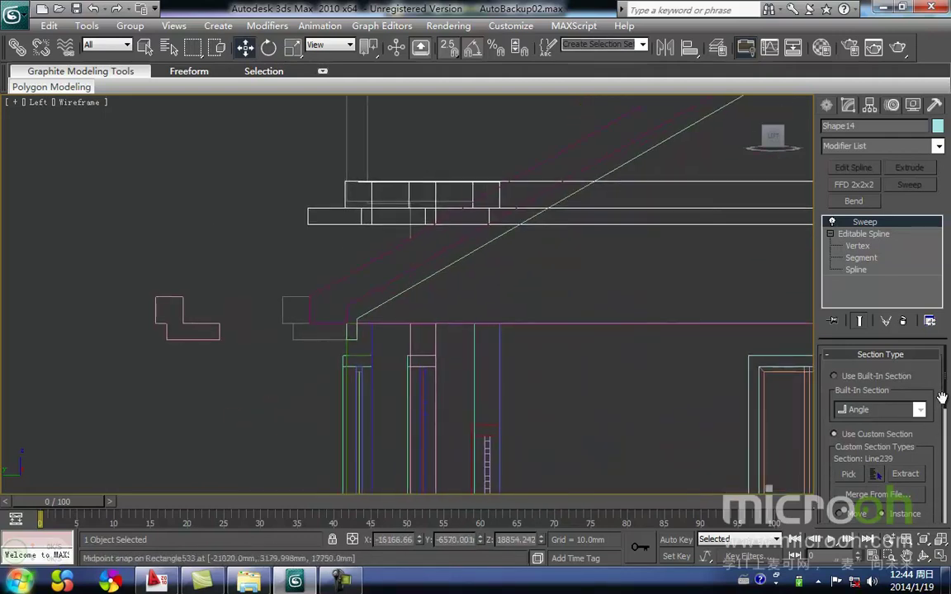
pyautogui.moveTo(945, 411); pyautogui.dragTo(946, 490)
pyautogui.click(834, 444)
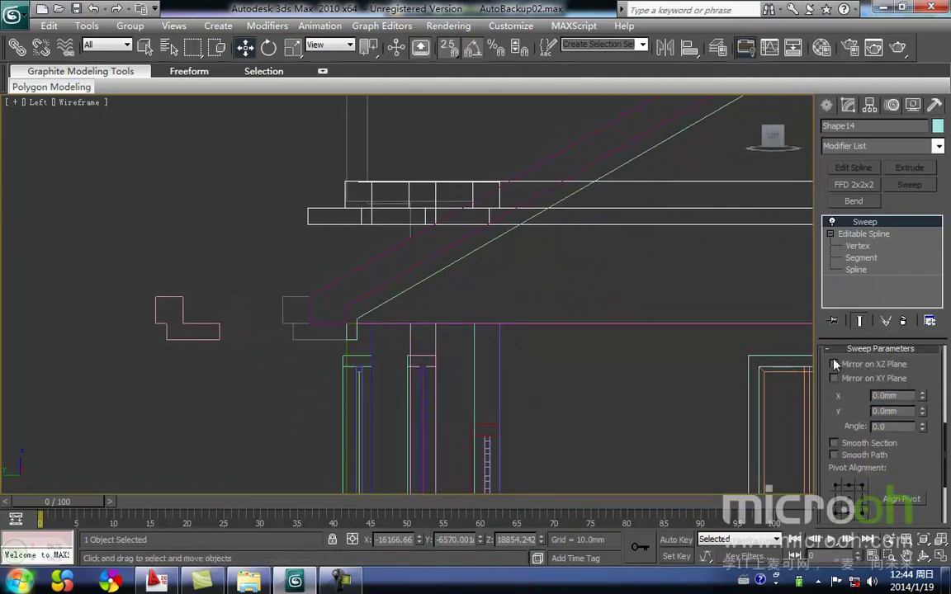
pyautogui.moveTo(382, 246); pyautogui.dragTo(325, 350, button='middle')
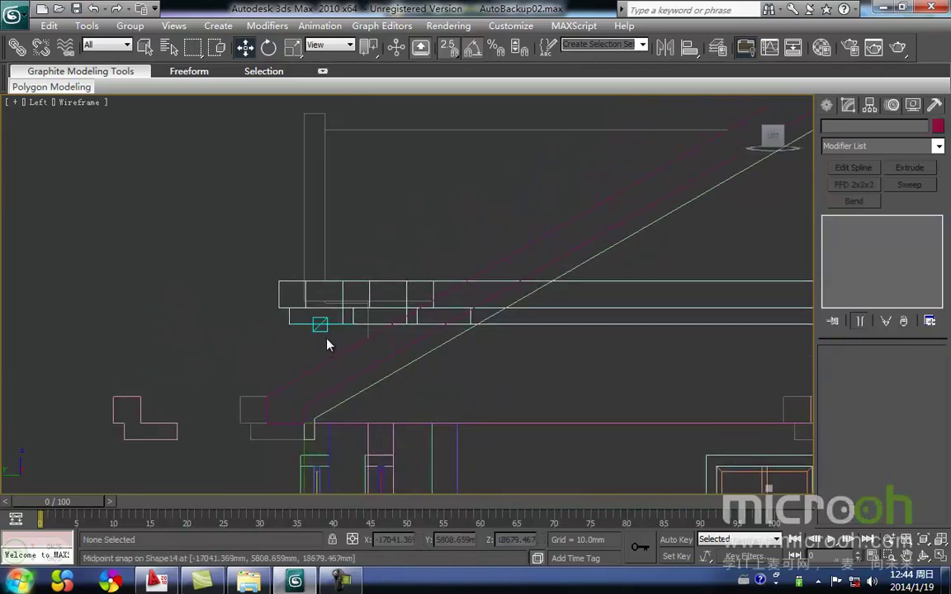
pyautogui.moveTo(296, 278); pyautogui.dragTo(322, 235, button='middle')
pyautogui.press('space')
pyautogui.moveTo(304, 239); pyautogui.dragTo(264, 350)
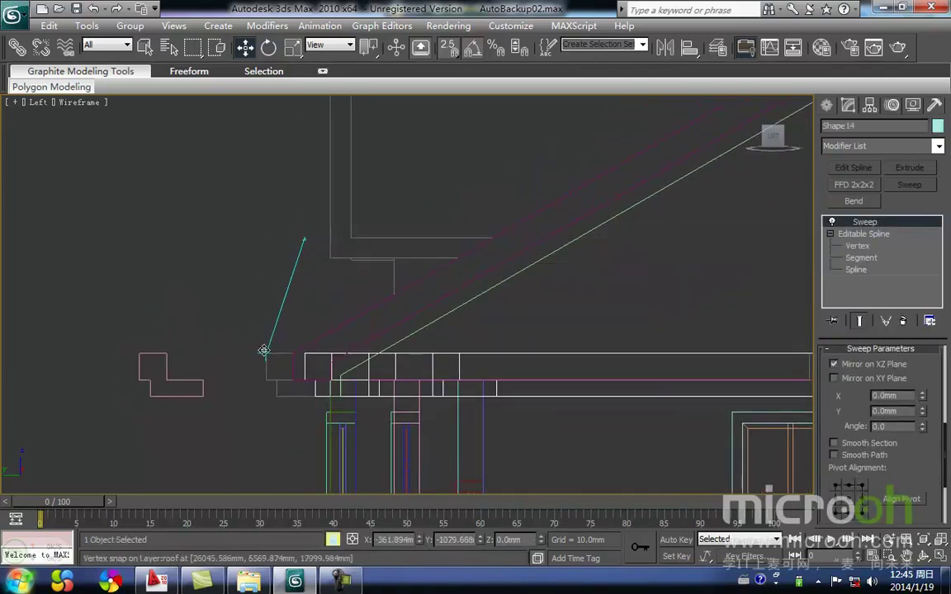
# Align the sweep's pivot to the section's top-left corner and snap the moulding vertically onto the drawn eave profile.
pyautogui.click(860, 487)
pyautogui.click(845, 485)
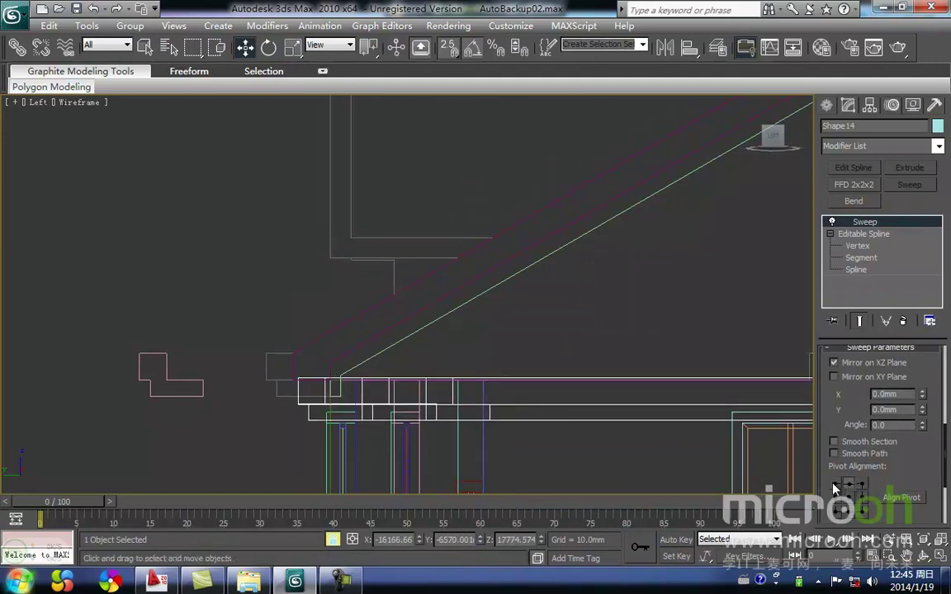
pyautogui.moveTo(327, 402); pyautogui.dragTo(444, 419, button='middle')
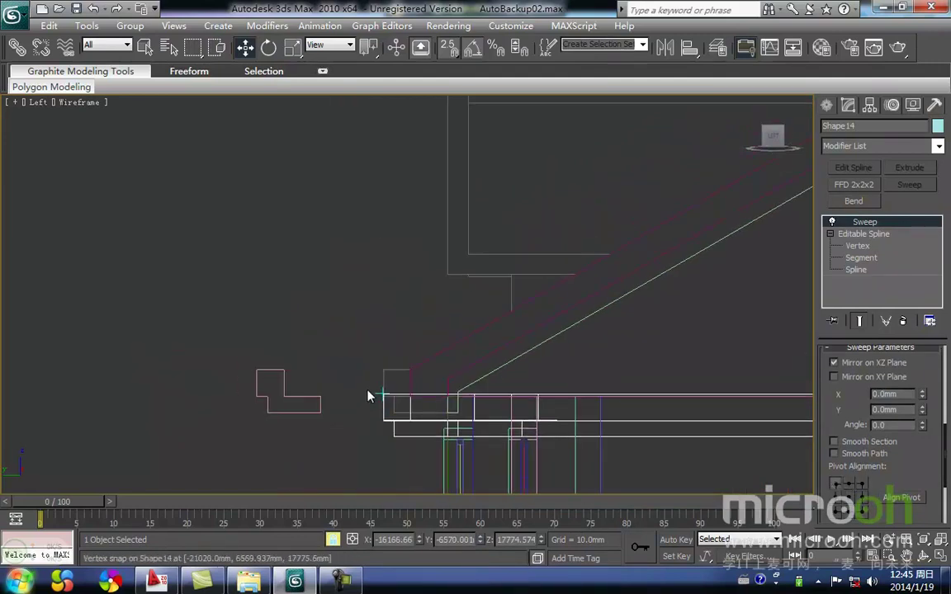
pyautogui.moveTo(381, 395); pyautogui.dragTo(383, 371)
pyautogui.scroll(3, 383, 371)
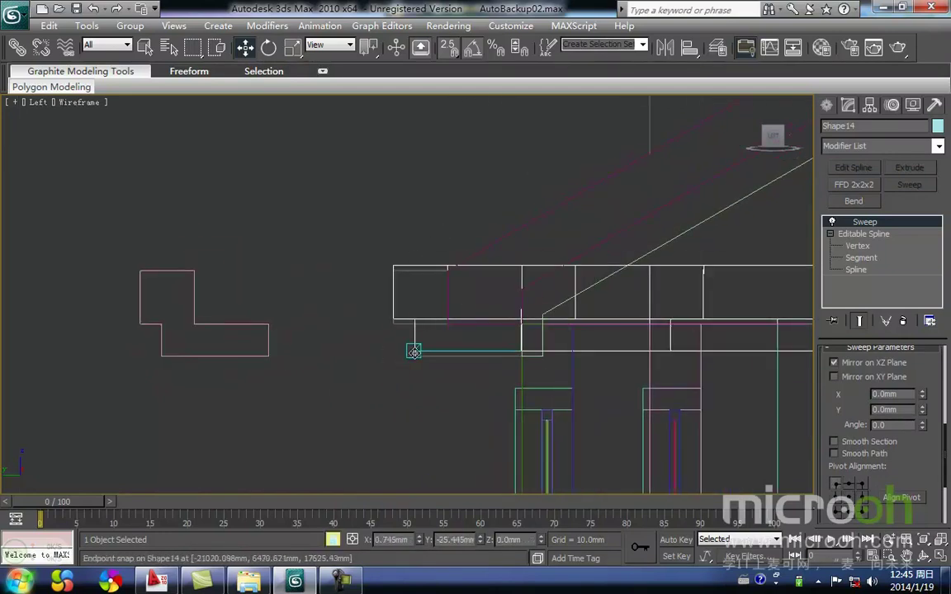
# Examine the shaded eave moulding around the building, checking the balconies, the roof edges and the gable-end corners.
pyautogui.scroll(-7, 421, 363)
pyautogui.press('F3')
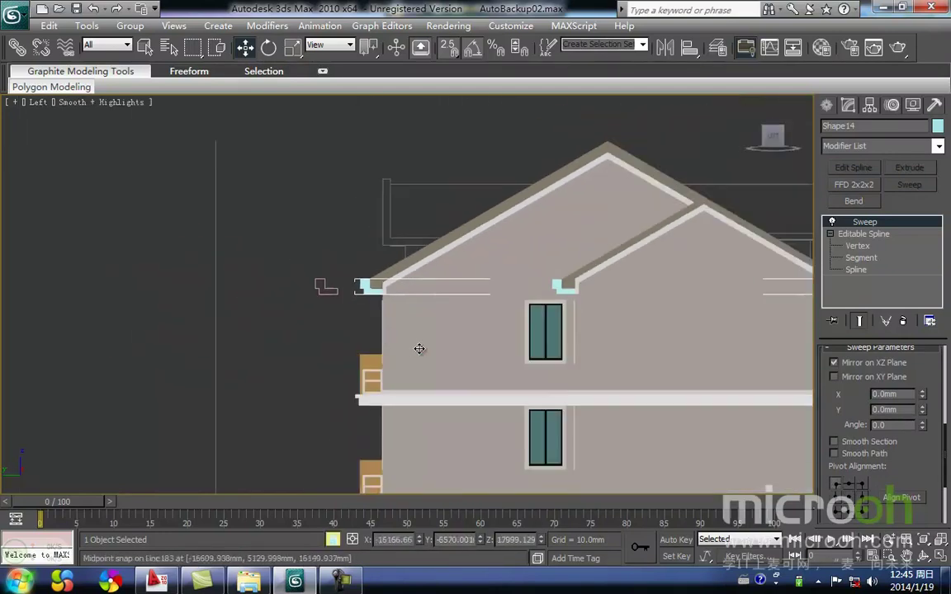
pyautogui.scroll(-4, 412, 345)
pyautogui.keyDown('alt'); pyautogui.moveTo(558, 393); pyautogui.dragTo(406, 423, button='middle'); pyautogui.keyUp('alt')
pyautogui.moveTo(357, 259); pyautogui.dragTo(487, 390, button='middle')
pyautogui.scroll(8, 454, 325)
pyautogui.moveTo(623, 370)
pyautogui.mouseDown(button='middle')
pyautogui.moveTo(358, 376)
pyautogui.moveTo(530, 442)
pyautogui.moveTo(569, 431)
pyautogui.mouseUp(button='middle')
pyautogui.press('F3')
pyautogui.press('F3')
pyautogui.press('F3')
pyautogui.press('F3')
pyautogui.scroll(-4, 387, 396)
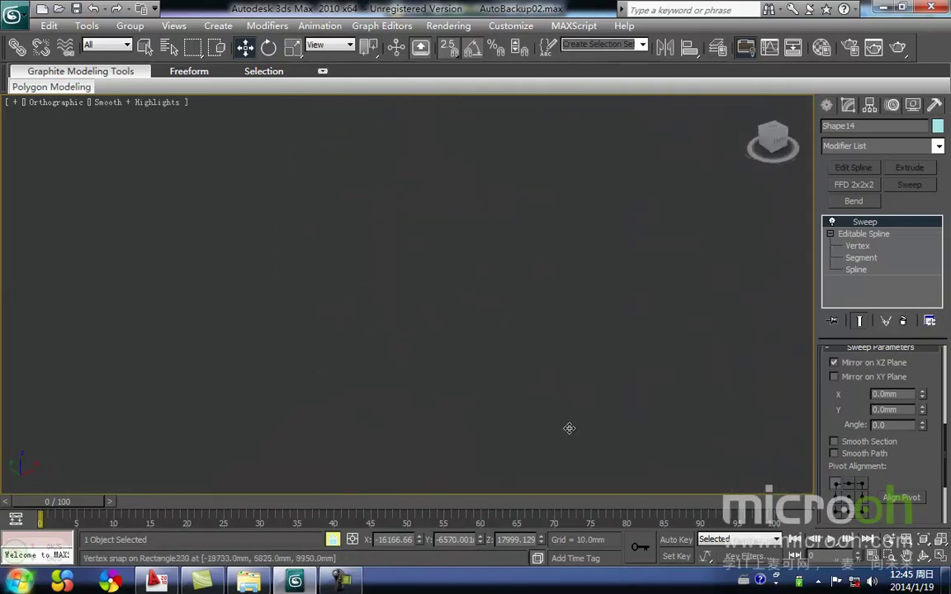
pyautogui.press('z')
pyautogui.scroll(-2, 467, 389)
pyautogui.keyDown('alt'); pyautogui.moveTo(467, 389); pyautogui.dragTo(509, 350, button='middle'); pyautogui.keyUp('alt')
pyautogui.scroll(3, 420, 375)
pyautogui.scroll(-3, 427, 419)
pyautogui.keyDown('alt'); pyautogui.moveTo(426, 418); pyautogui.dragTo(606, 355, button='middle'); pyautogui.keyUp('alt')
pyautogui.scroll(4, 606, 346)
pyautogui.moveTo(521, 308); pyautogui.dragTo(332, 337, button='middle')
pyautogui.scroll(-3, 326, 328)
pyautogui.moveTo(538, 348); pyautogui.dragTo(410, 354, button='middle')
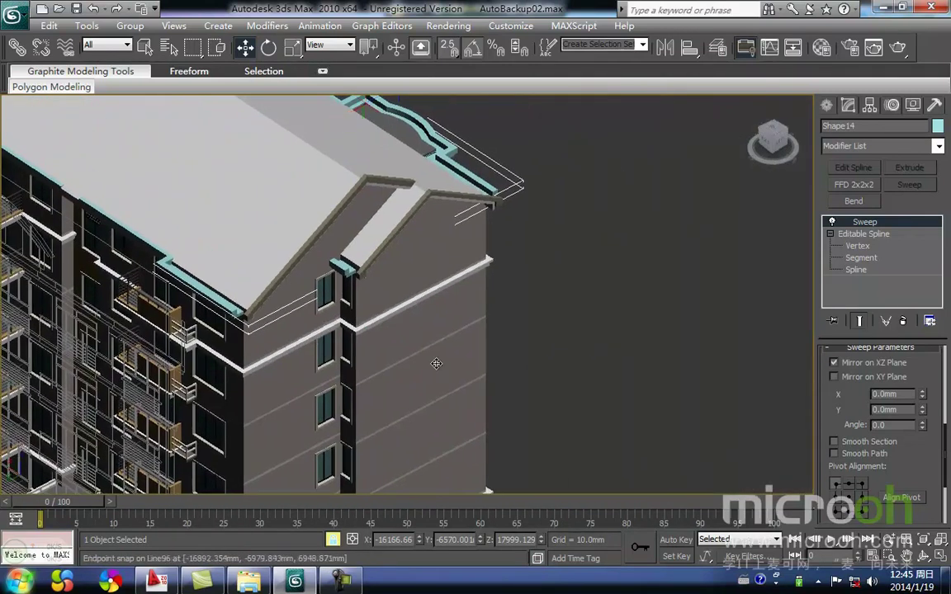
# Select the larger gable's sloped trim together with the eave moulding and isolate both objects.
pyautogui.keyDown('ctrl'); pyautogui.click(422, 201); pyautogui.keyUp('ctrl')
pyautogui.click(320, 228)
pyautogui.keyDown('alt'); pyautogui.moveTo(320, 228); pyautogui.dragTo(313, 237, button='middle'); pyautogui.keyUp('alt')
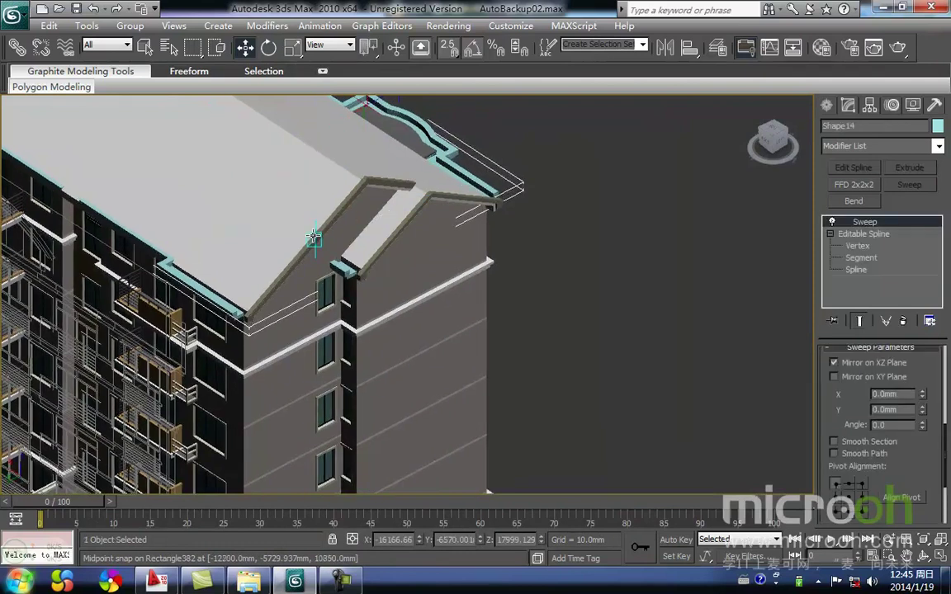
pyautogui.moveTo(368, 189); pyautogui.dragTo(321, 274, button='middle')
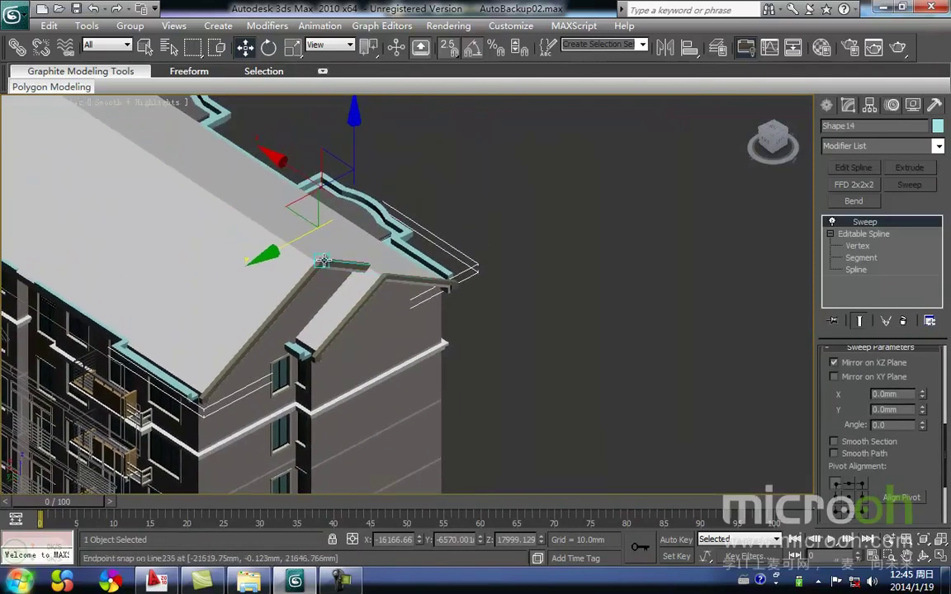
pyautogui.keyDown('ctrl'); pyautogui.click(323, 261); pyautogui.keyUp('ctrl')
pyautogui.moveTo(276, 309); pyautogui.dragTo(315, 288, button='middle')
pyautogui.press('F3')
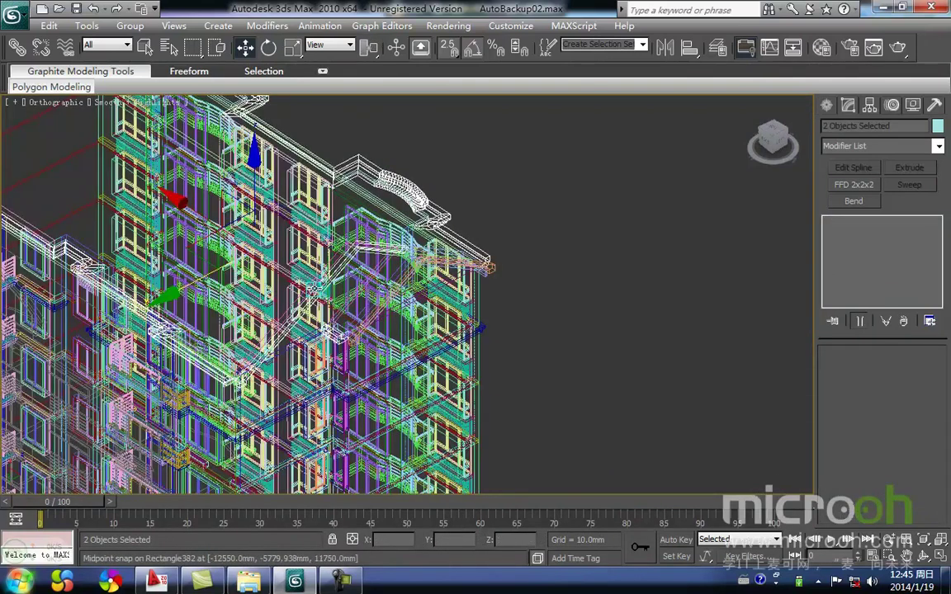
pyautogui.hotkey('alt', 'q')
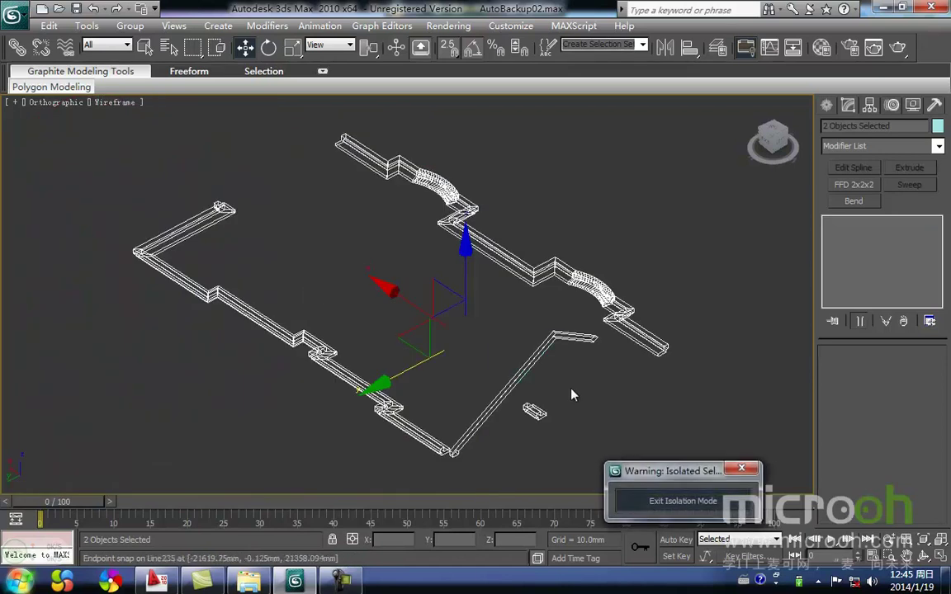
pyautogui.click(547, 393)
pyautogui.hotkey('ctrl', 'z')
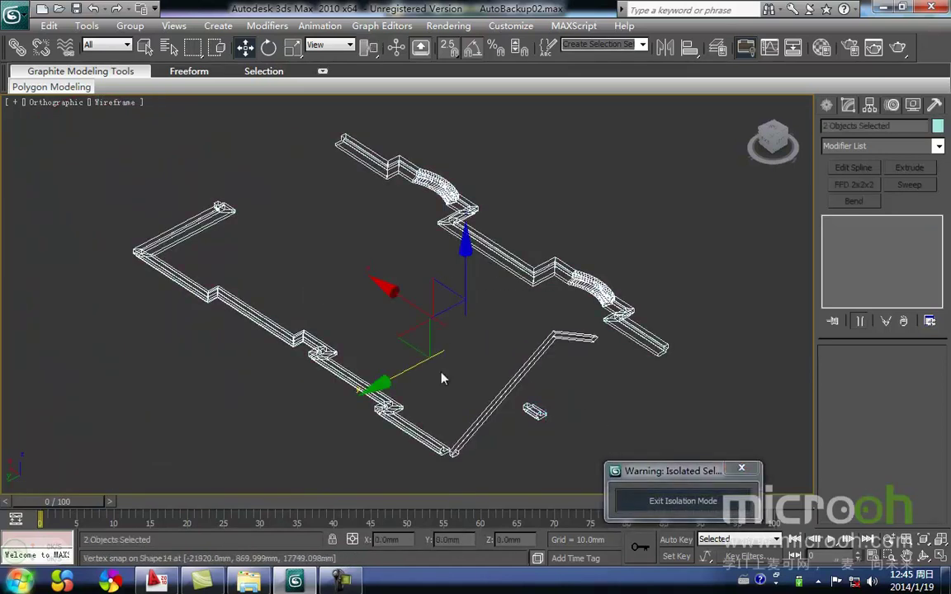
# Exit isolation, add the smaller gable's sloped trim to the selection and isolate all three objects.
pyautogui.click(682, 500)
pyautogui.scroll(3, 572, 355)
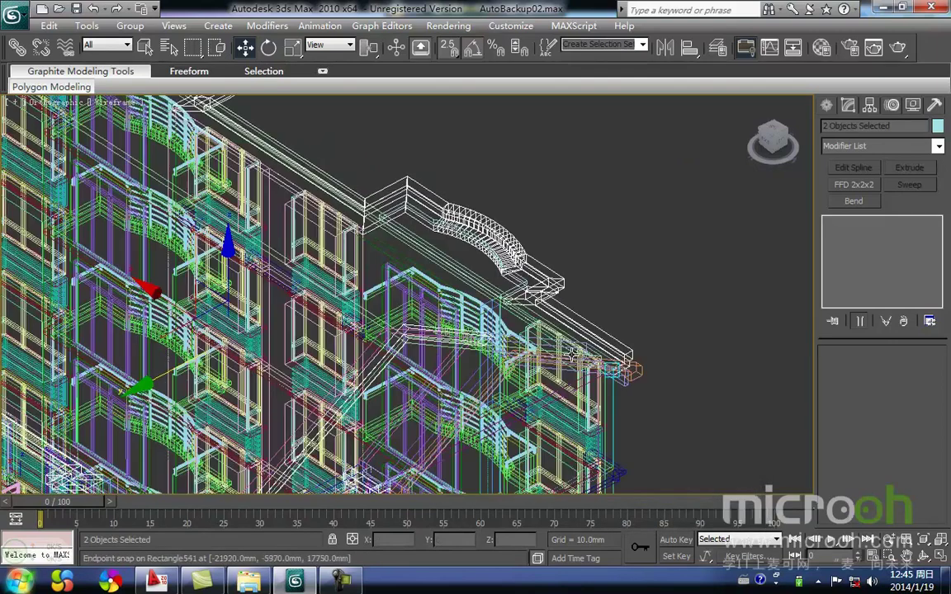
pyautogui.keyDown('ctrl'); pyautogui.click(640, 369); pyautogui.keyUp('ctrl')
pyautogui.hotkey('alt', 'q')
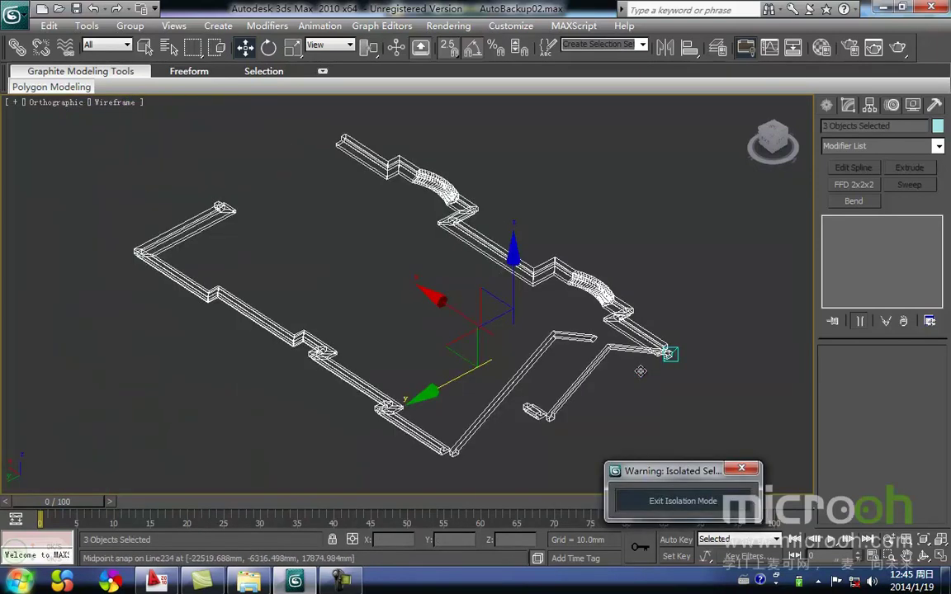
# In the top view, move the balcony-side eave path's end vertex along X to the smaller gable trim's outer edge.
pyautogui.press('t')
pyautogui.moveTo(590, 369); pyautogui.dragTo(522, 295, button='middle')
pyautogui.click(408, 357)
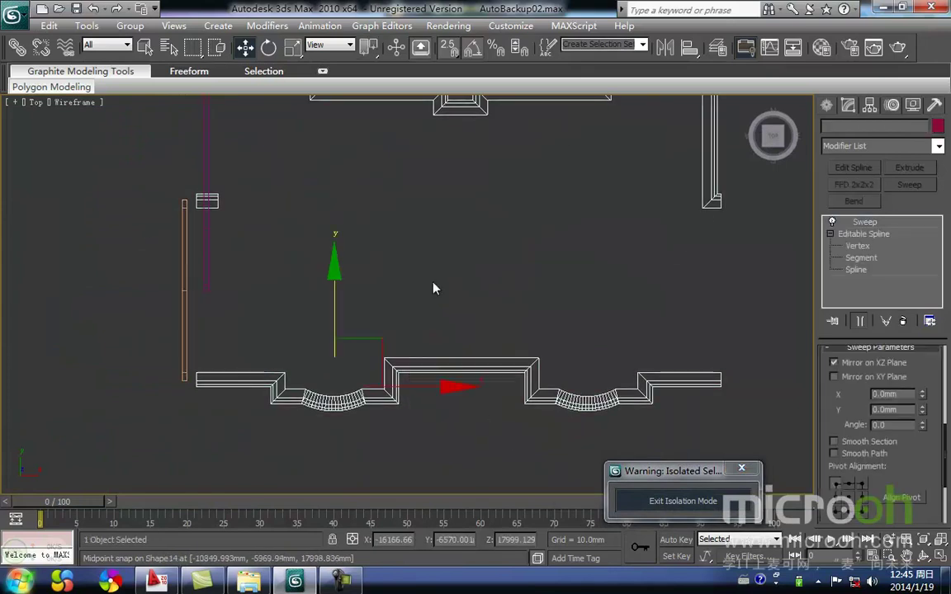
pyautogui.click(857, 246)
pyautogui.moveTo(369, 297); pyautogui.dragTo(569, 295, button='middle')
pyautogui.scroll(2, 468, 399)
pyautogui.moveTo(431, 377); pyautogui.dragTo(430, 375)
pyautogui.press('space')
pyautogui.moveTo(500, 399); pyautogui.dragTo(420, 414)
pyautogui.press('space')
pyautogui.click(507, 289)
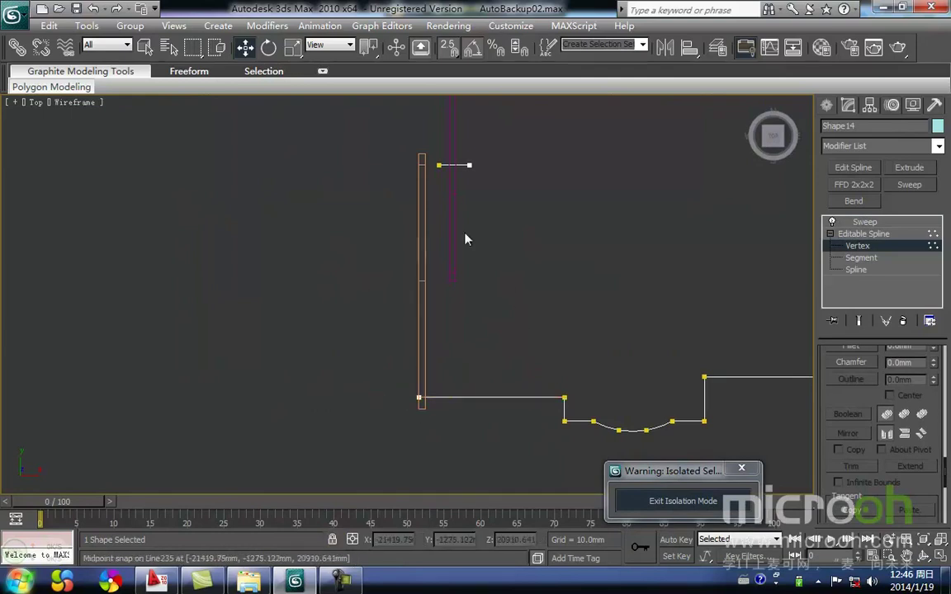
# Move the short middle eave path's outer end vertex along X to the smaller gable trim's outer edge.
pyautogui.moveTo(430, 191); pyautogui.dragTo(497, 347, button='middle')
pyautogui.scroll(2, 497, 347)
pyautogui.click(510, 310)
pyautogui.moveTo(503, 308); pyautogui.dragTo(450, 374, button='middle')
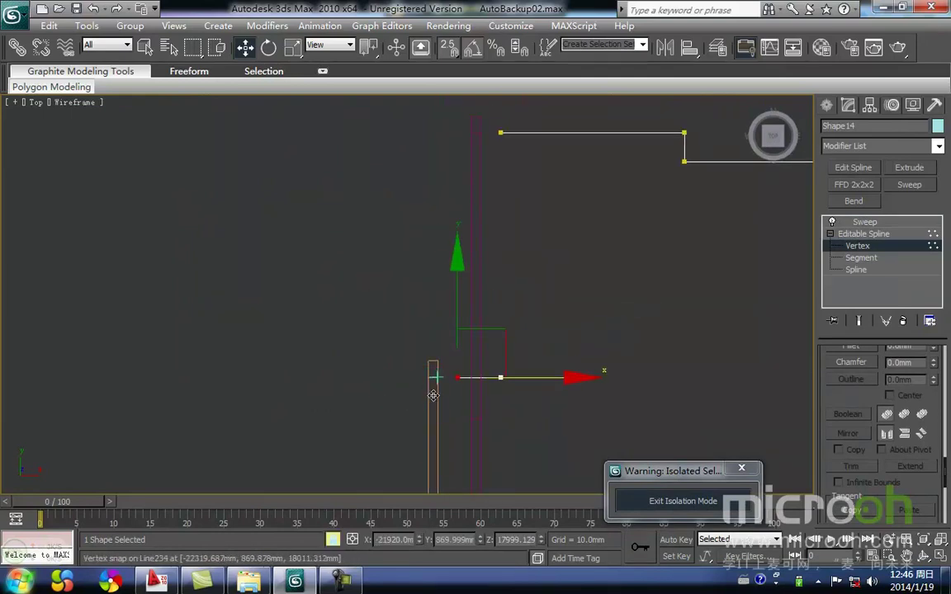
# Move the remaining eave path's end vertex along X to the larger gable trim's outer edge and deselect it.
pyautogui.moveTo(498, 215); pyautogui.dragTo(484, 339, button='middle')
pyautogui.moveTo(516, 307); pyautogui.dragTo(416, 155)
pyautogui.press('space')
pyautogui.moveTo(485, 272); pyautogui.dragTo(455, 264)
pyautogui.press('space')
pyautogui.click(443, 286)
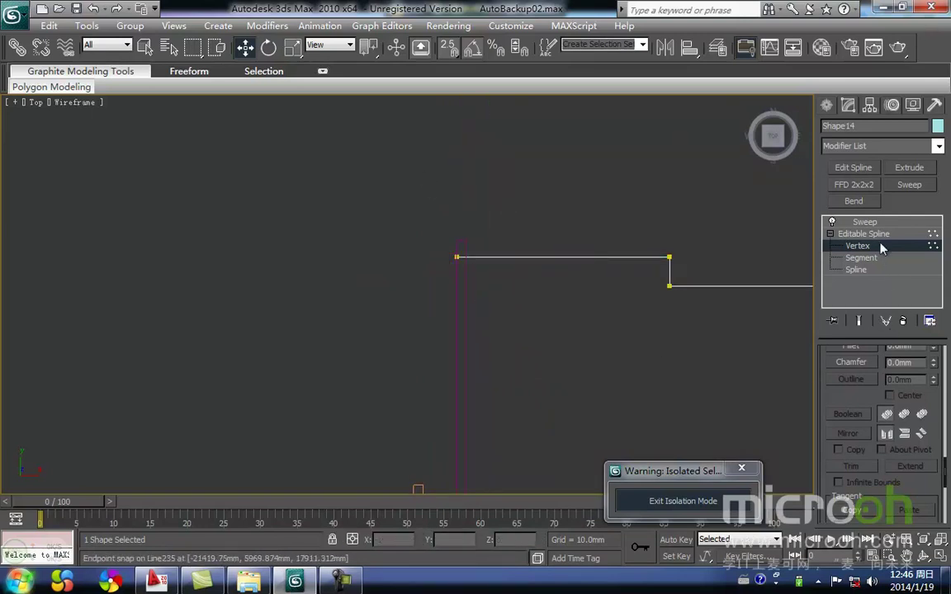
# Return to the Sweep level, check the shaded moulding against both gable trims in a 3D view, and exit isolation.
pyautogui.click(863, 221)
pyautogui.press('F3')
pyautogui.keyDown('alt'); pyautogui.moveTo(446, 340); pyautogui.dragTo(496, 328, button='middle'); pyautogui.keyUp('alt')
pyautogui.scroll(5, 368, 298)
pyautogui.moveTo(404, 347); pyautogui.dragTo(303, 429, button='middle')
pyautogui.scroll(-2, 304, 428)
pyautogui.click(703, 506)
pyautogui.scroll(-2, 478, 354)
pyautogui.moveTo(512, 318); pyautogui.dragTo(411, 414, button='middle')
# Select the eave moulding and open the Material Editor.
pyautogui.click(693, 301)
pyautogui.click(617, 300)
pyautogui.moveTo(602, 321); pyautogui.dragTo(535, 348, button='middle')
pyautogui.press('m')
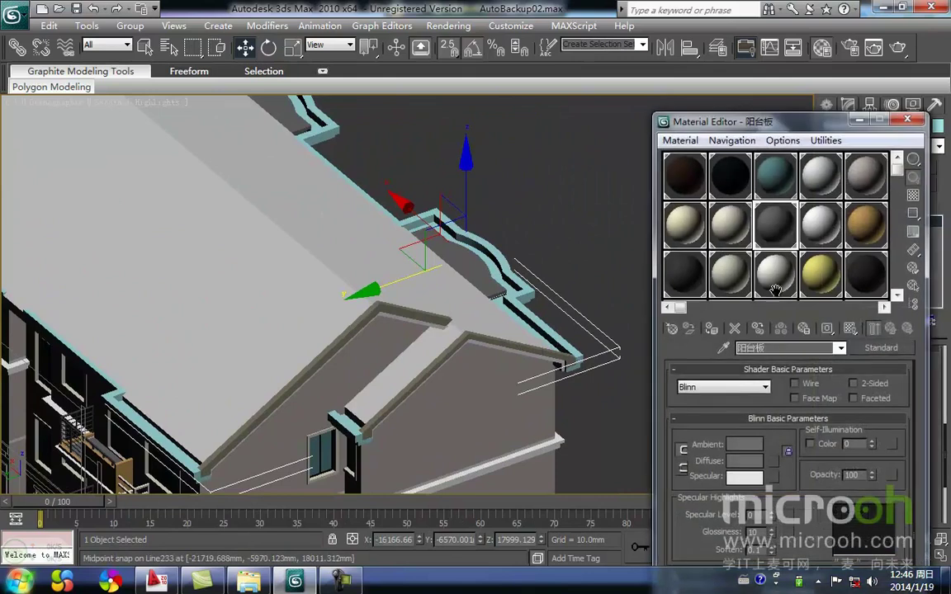
pyautogui.moveTo(897, 187); pyautogui.dragTo(900, 287)
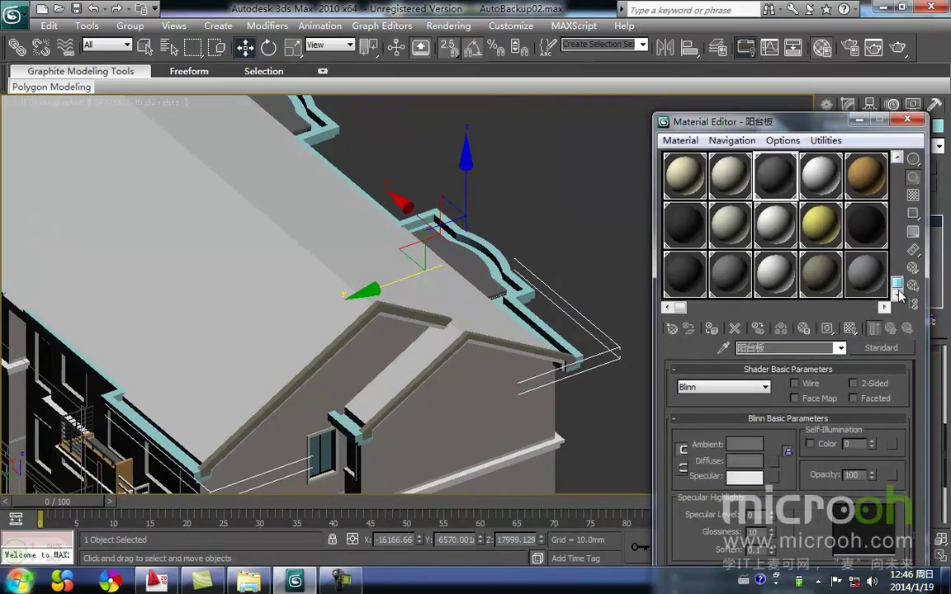
pyautogui.click(830, 278)
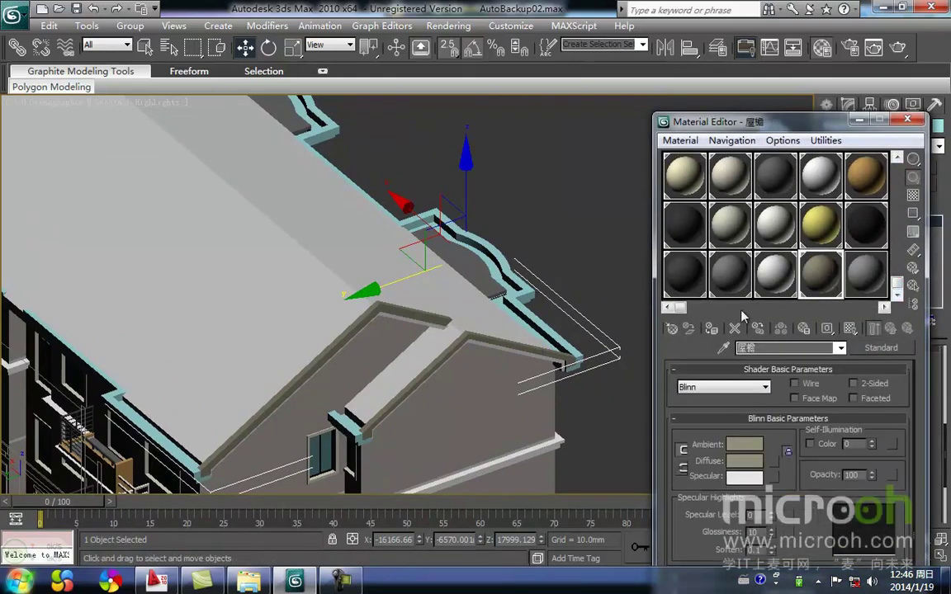
pyautogui.moveTo(376, 372); pyautogui.dragTo(326, 211, button='middle')
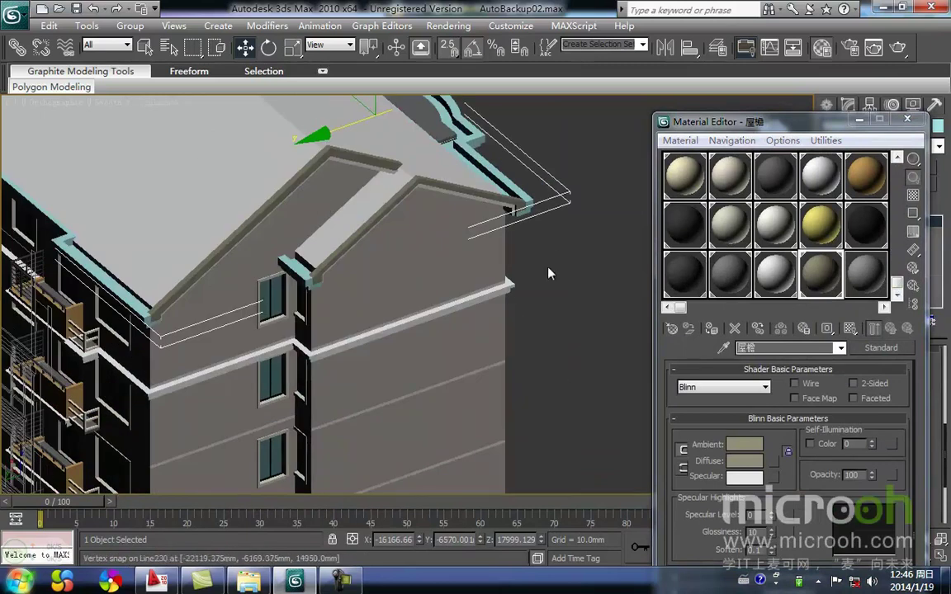
pyautogui.moveTo(548, 273); pyautogui.dragTo(549, 331, button='middle')
# Assign the white exterior wall paint material 白色外墙涂料 to the eave moulding and clear the selection.
pyautogui.moveTo(900, 284); pyautogui.dragTo(897, 201)
pyautogui.click(827, 217)
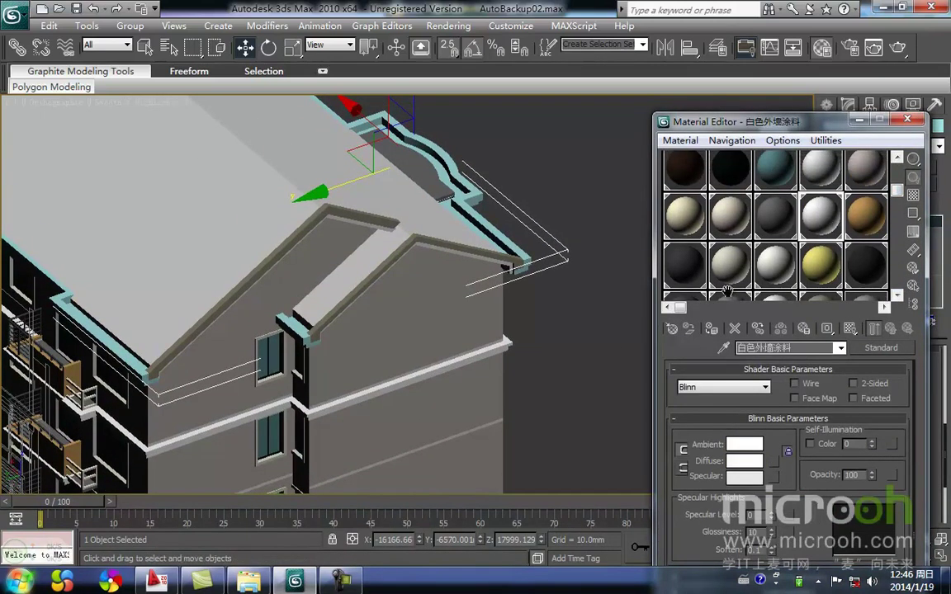
pyautogui.click(711, 330)
pyautogui.click(602, 334)
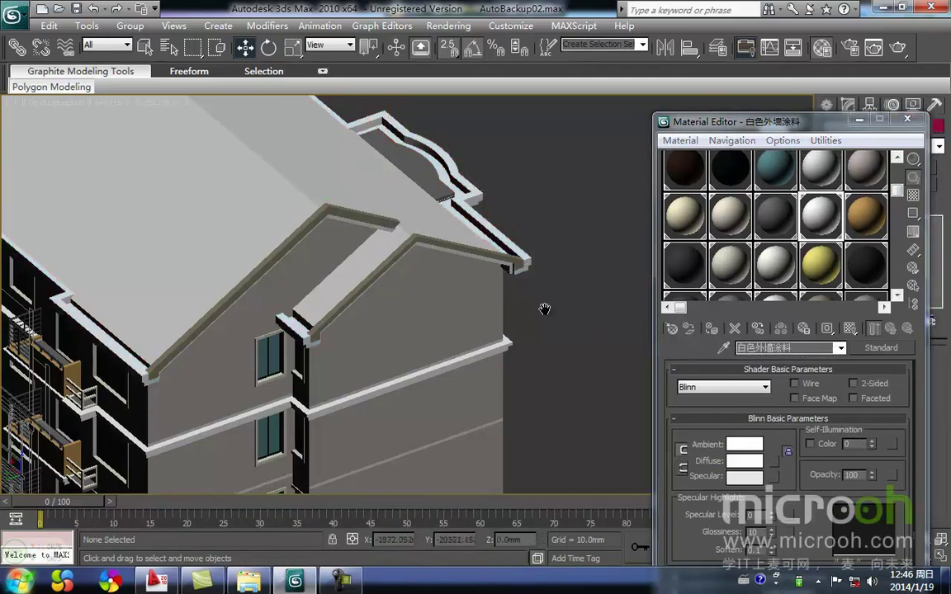